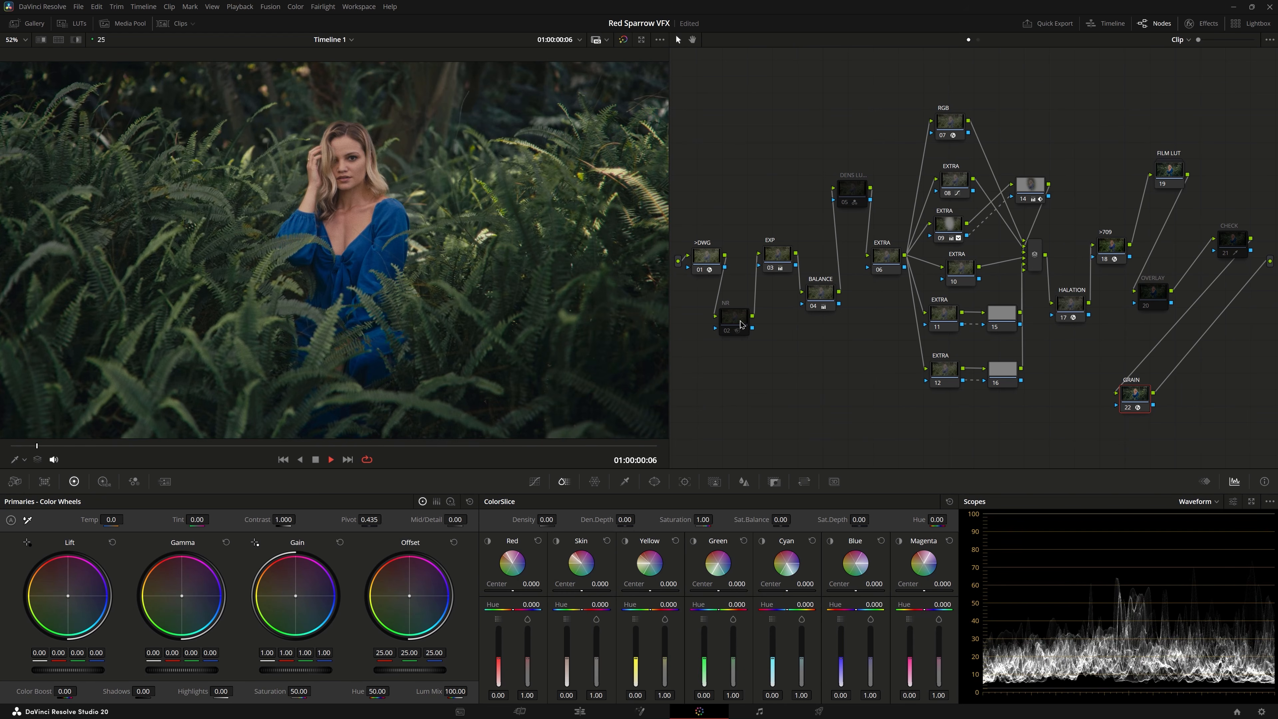
Examine the NR node's noise reduction settings in Motion Effects and the composite mode of the density node after BALANCE.
{"action": "left_click", "coordinate": [735, 318]}
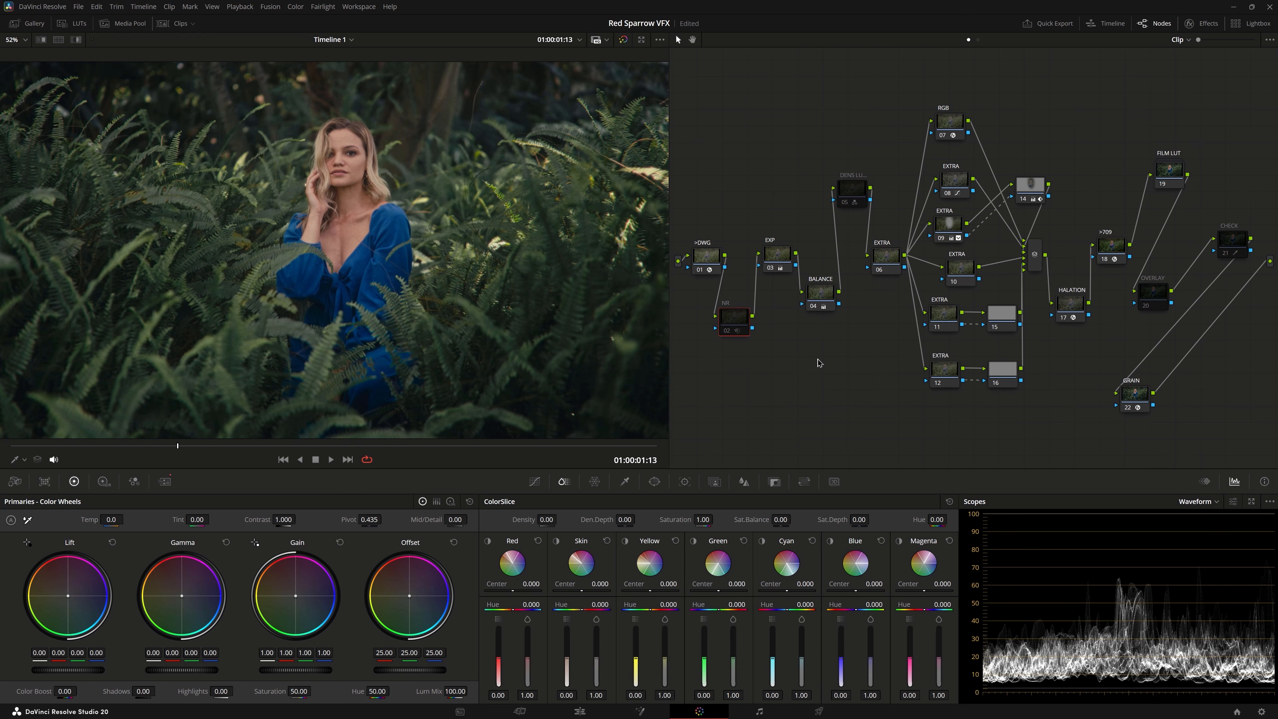
{"action": "left_click", "coordinate": [165, 481]}
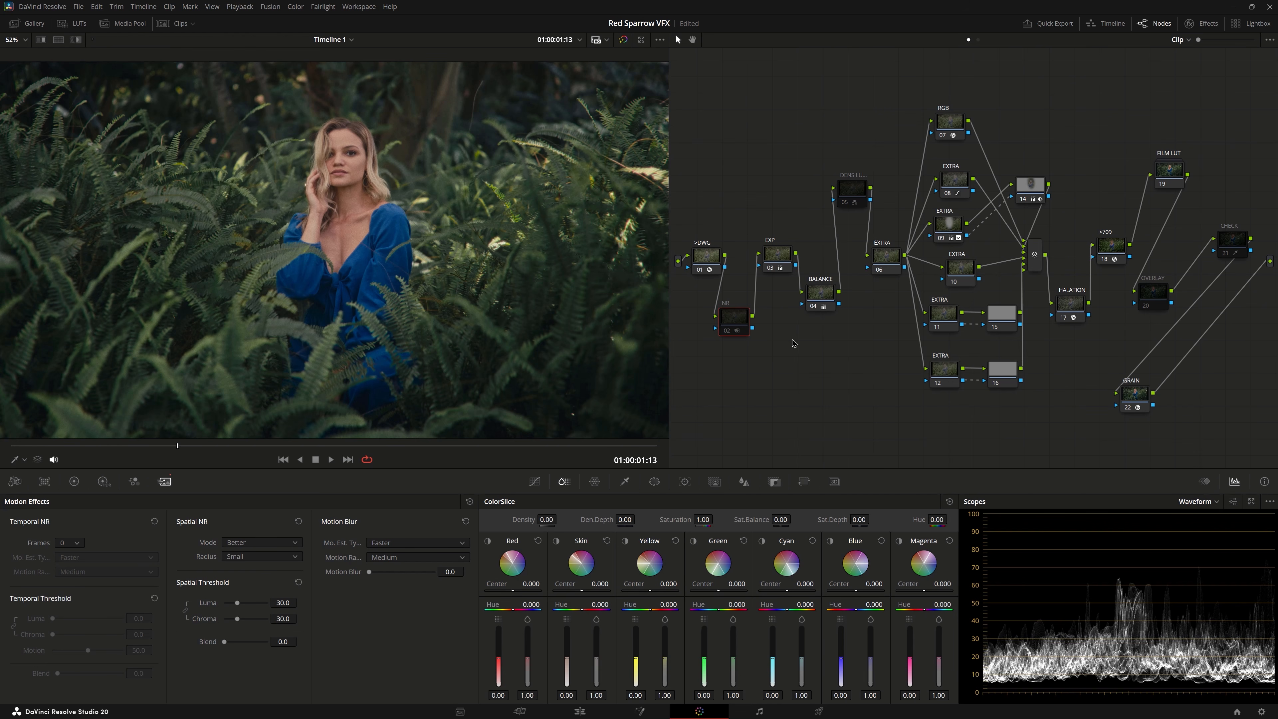
{"action": "left_click", "coordinate": [854, 193]}
{"action": "right_click", "coordinate": [853, 195]}
{"action": "mouse_move", "coordinate": [888, 358]}
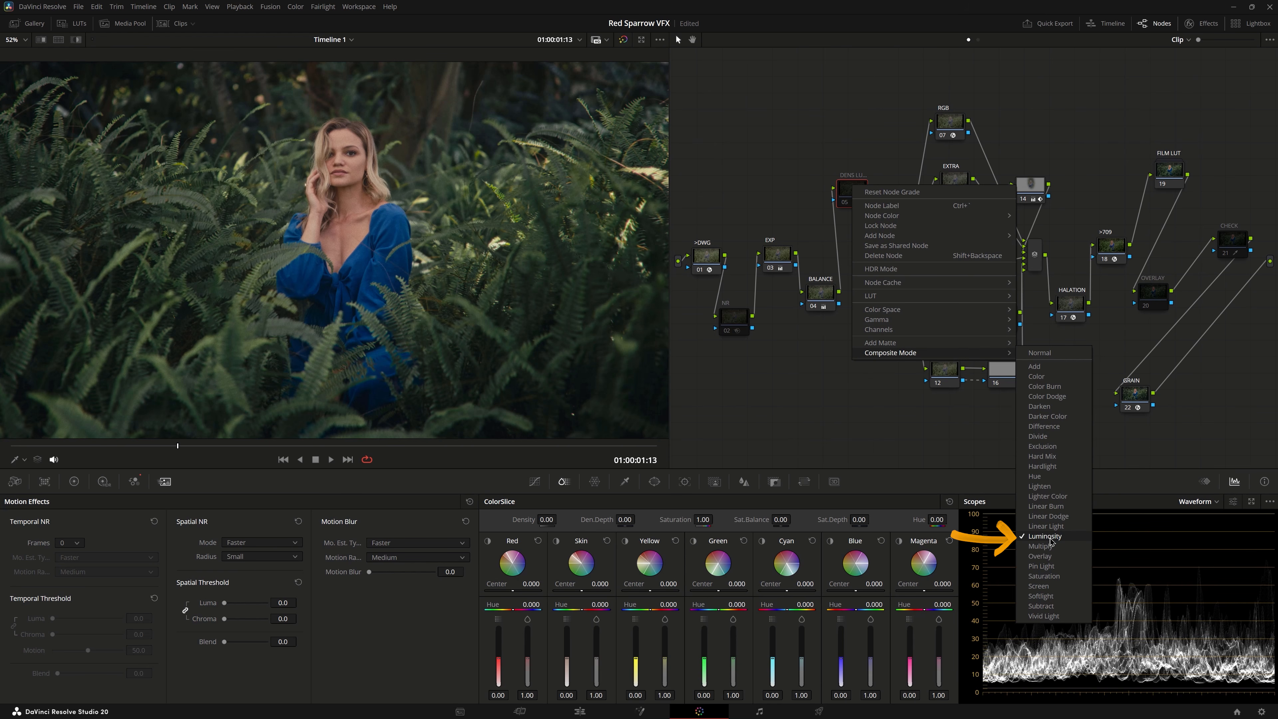
{"action": "left_click", "coordinate": [837, 417]}
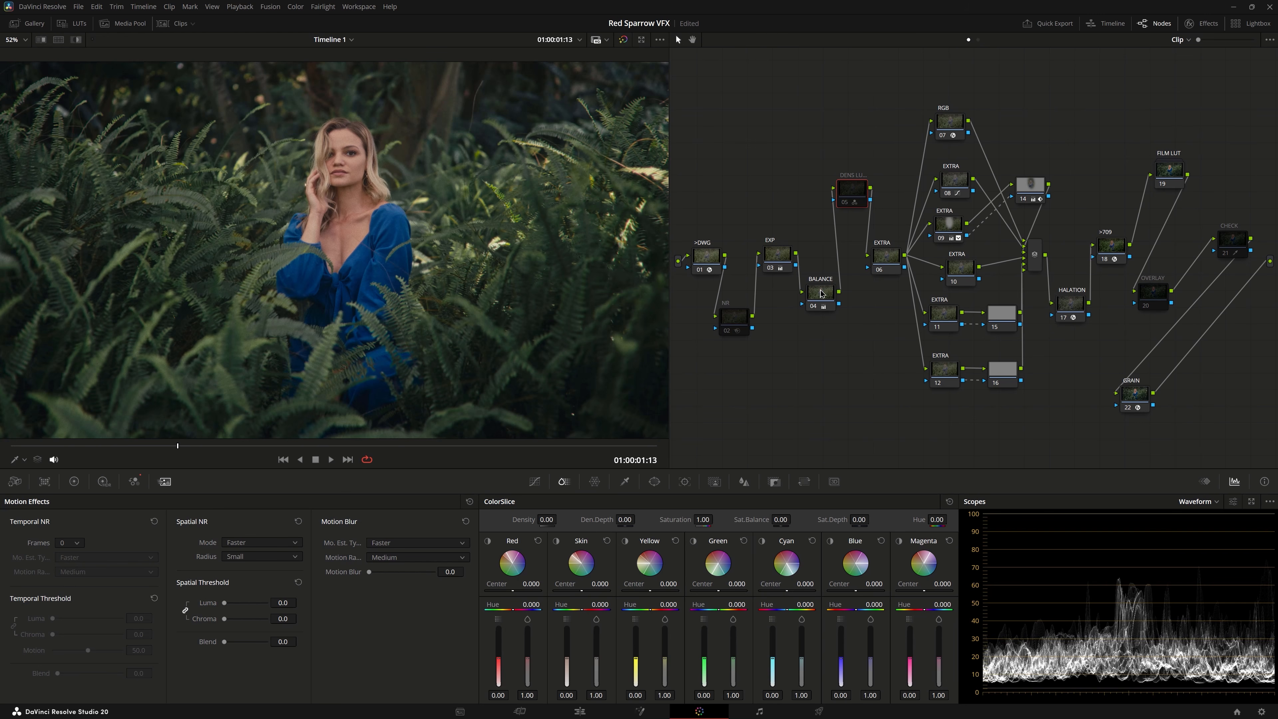
Shift the BALANCE and RGB nodes slightly, and compare the image with the RGB node disabled and enabled.
{"action": "left_click_drag", "start_coordinate": [821, 294], "coordinate": [837, 289]}
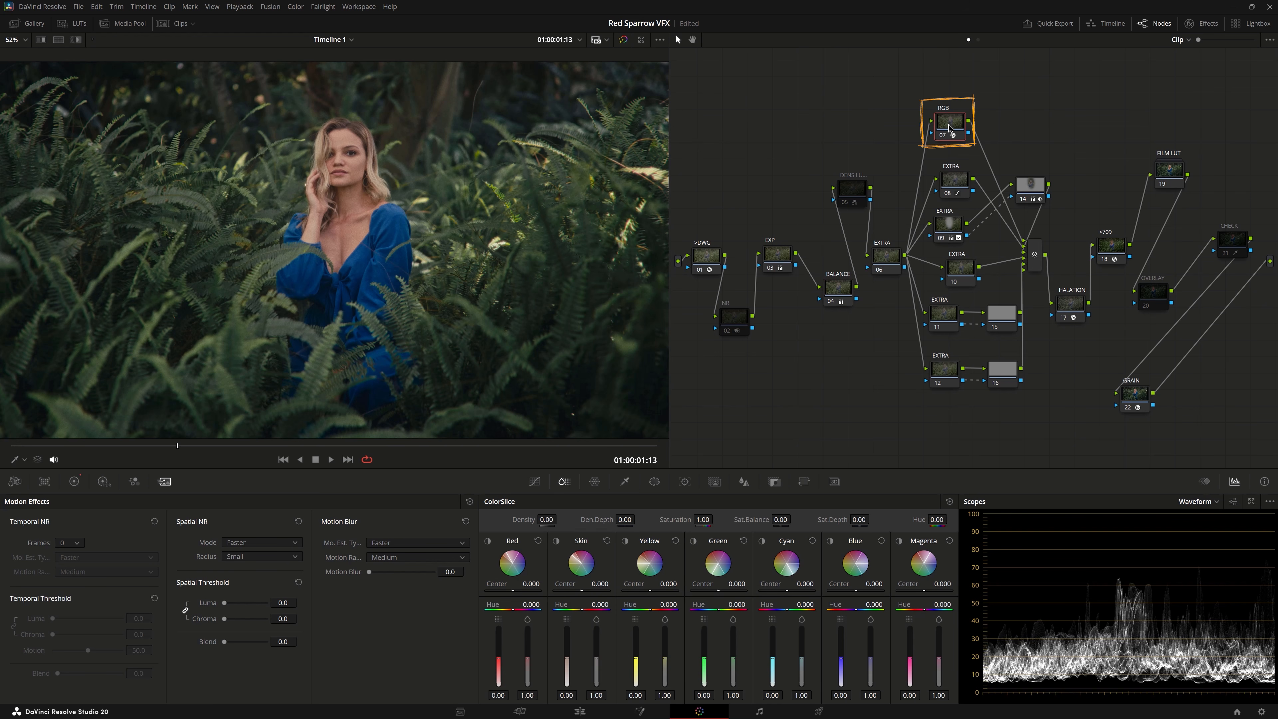
{"action": "left_click_drag", "start_coordinate": [945, 131], "coordinate": [942, 129]}
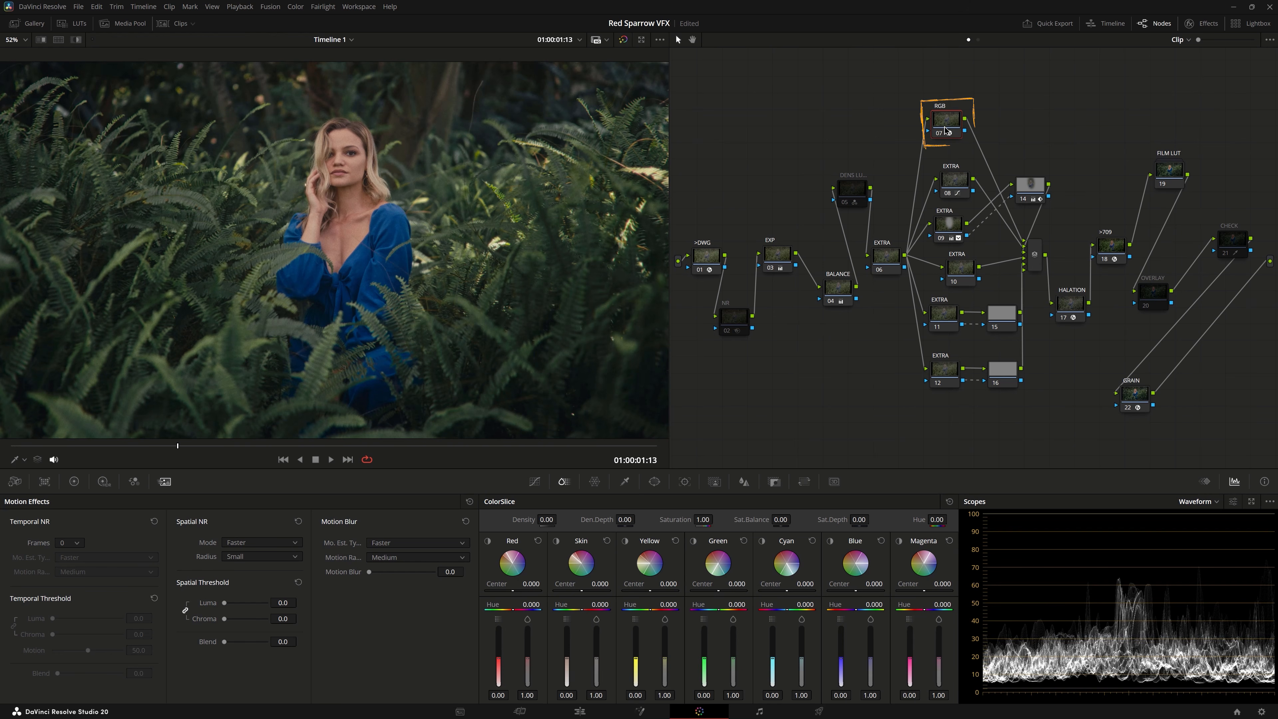
{"action": "left_click", "coordinate": [946, 132]}
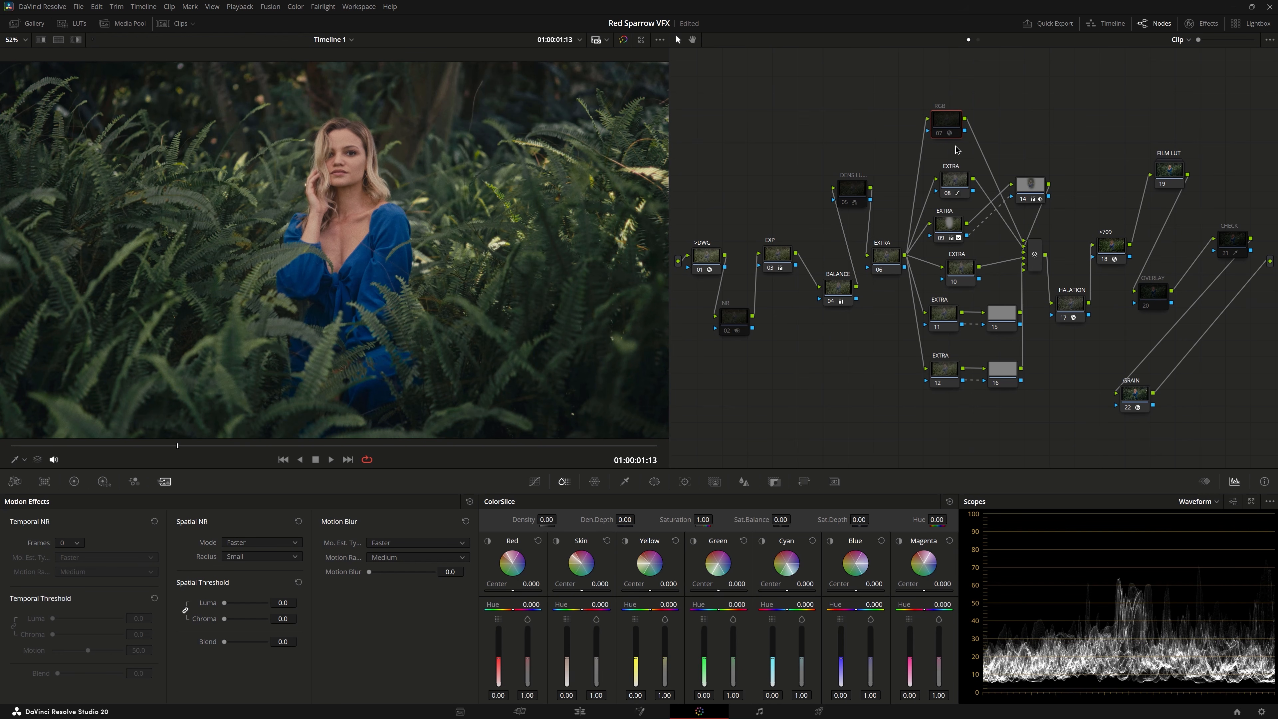
{"action": "key", "text": "ctrl+d"}
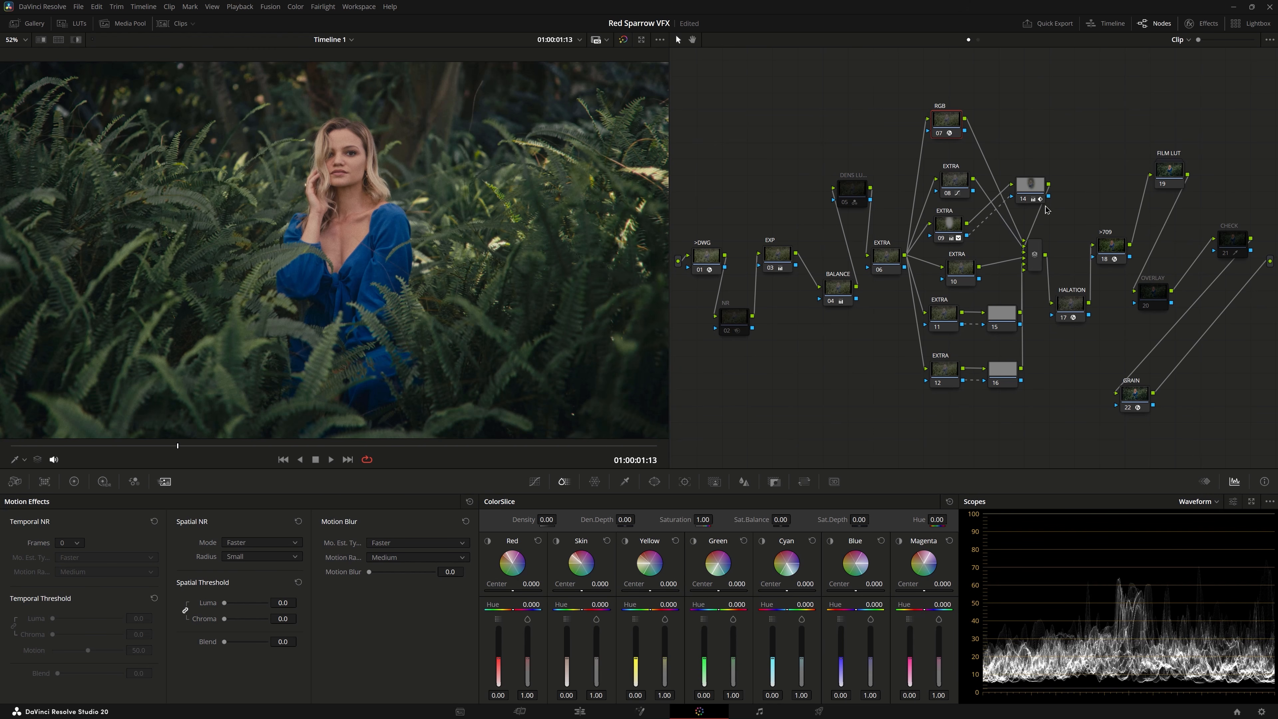
Examine the Halation effect settings on the HALATION node and hide them again.
{"action": "left_click", "coordinate": [1077, 307]}
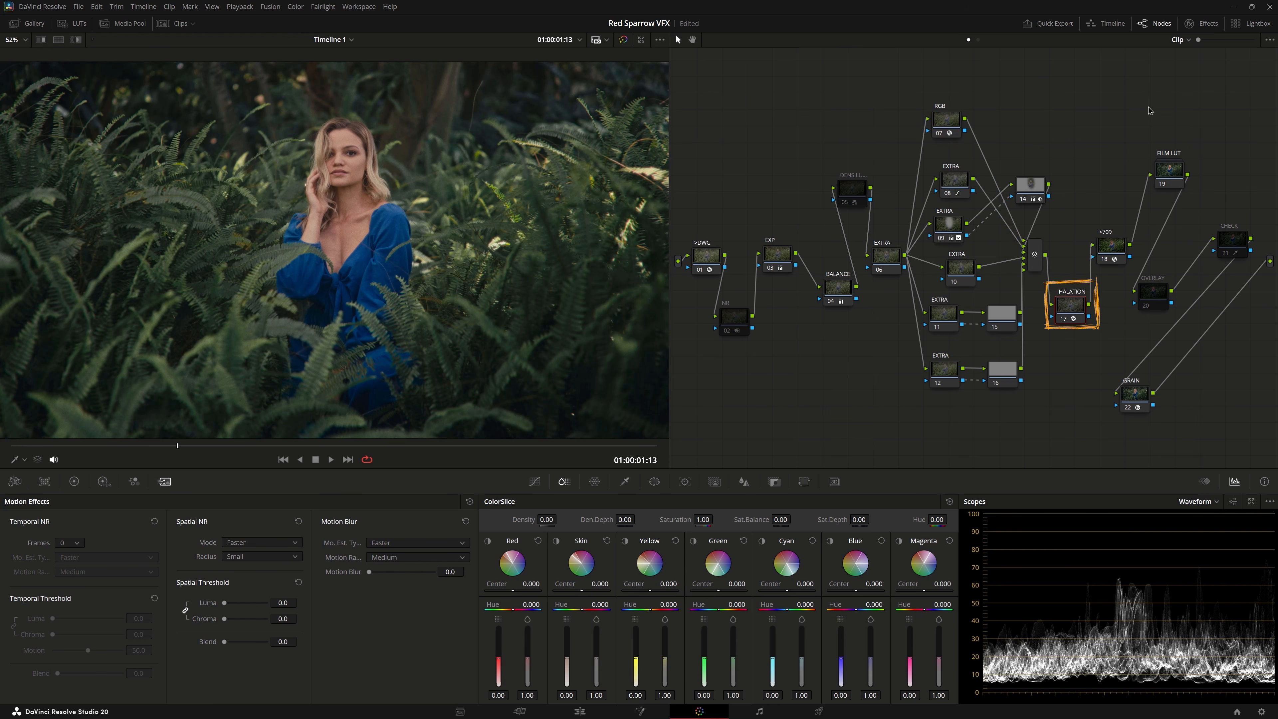
{"action": "left_click", "coordinate": [1189, 23]}
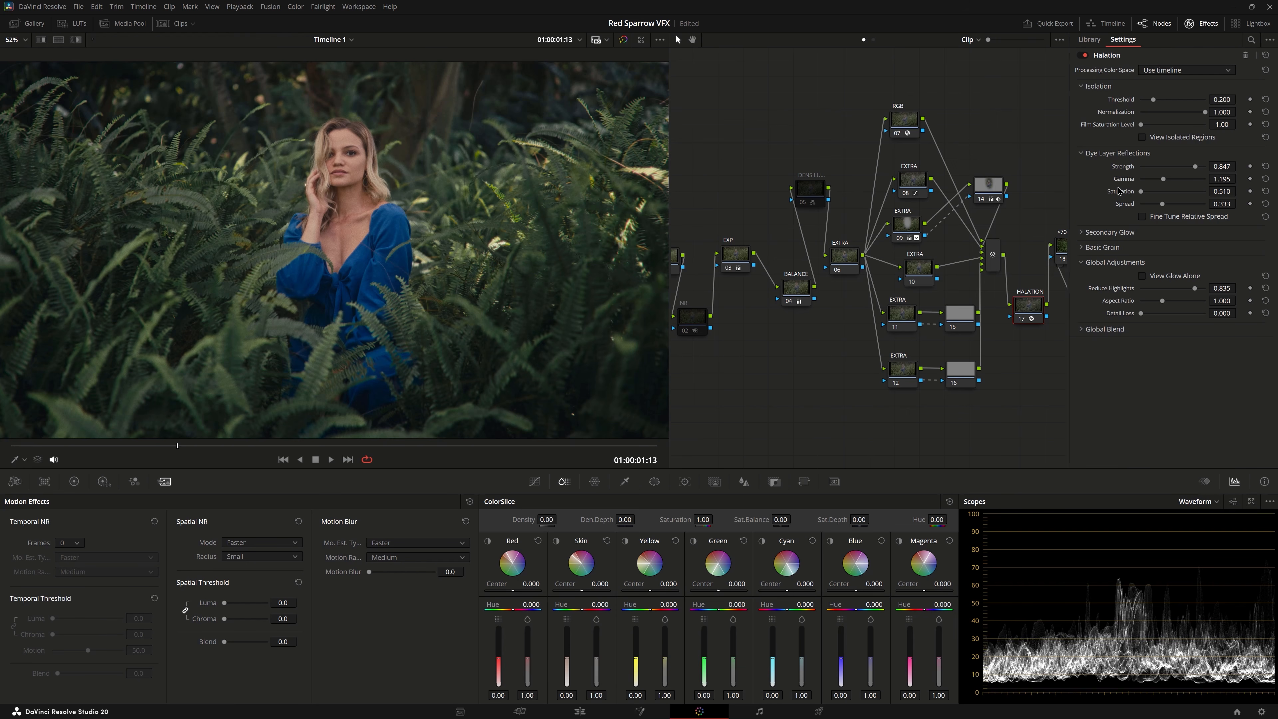
{"action": "left_click", "coordinate": [1200, 25]}
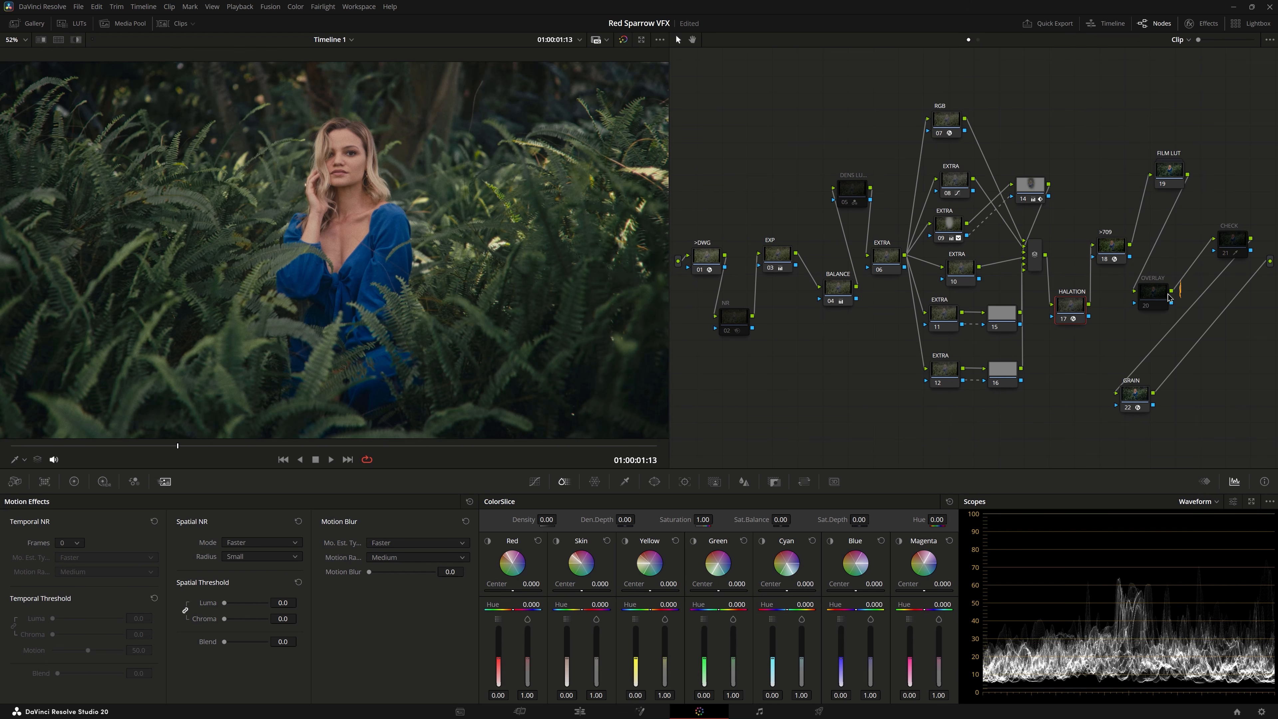
Enable the CHECK node and show the HSL Qualifier for it.
{"action": "left_click", "coordinate": [1155, 296]}
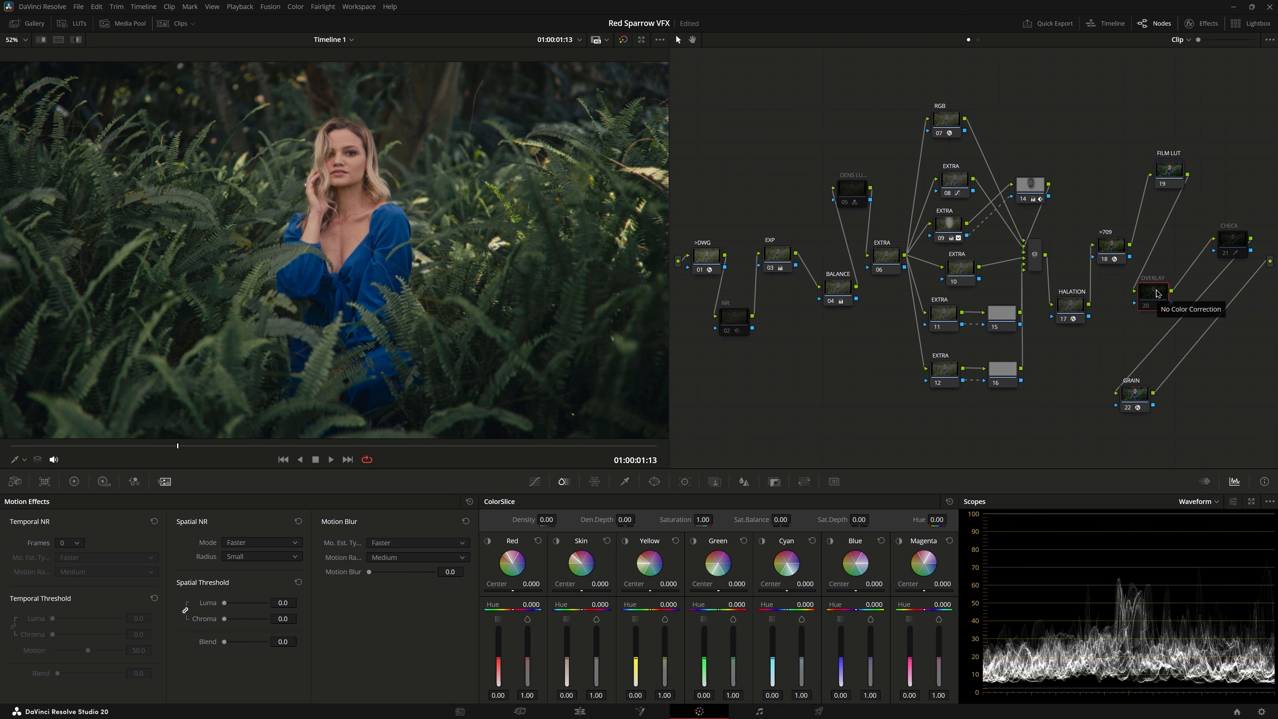
{"action": "left_click", "coordinate": [1237, 246]}
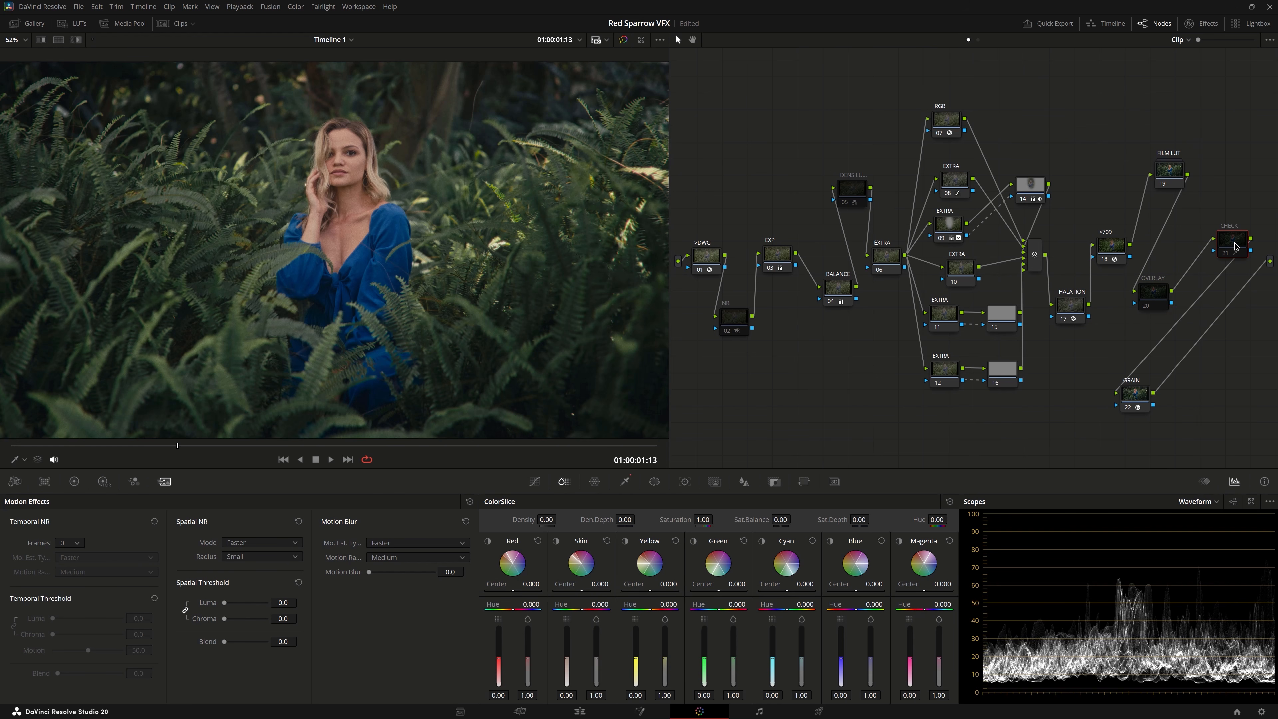
{"action": "left_click", "coordinate": [625, 483]}
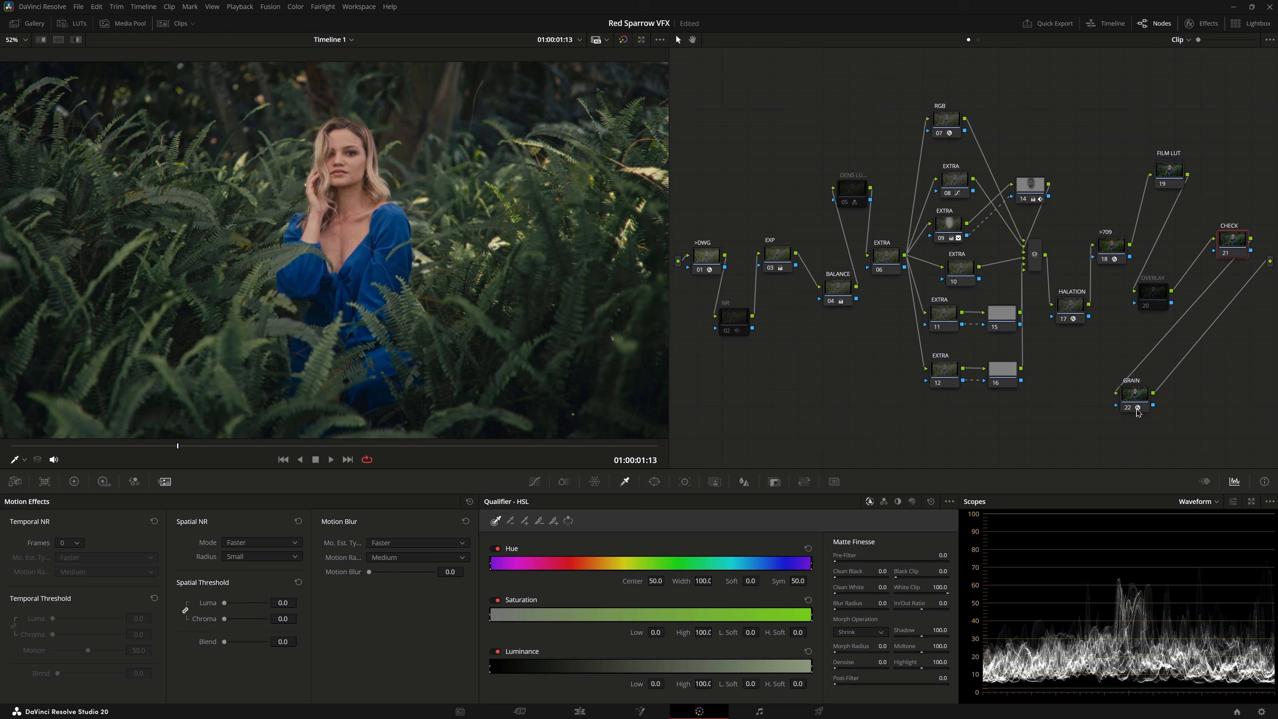
Examine the Film Grain effect settings on the GRAIN node and hide them again.
{"action": "left_click", "coordinate": [1136, 394]}
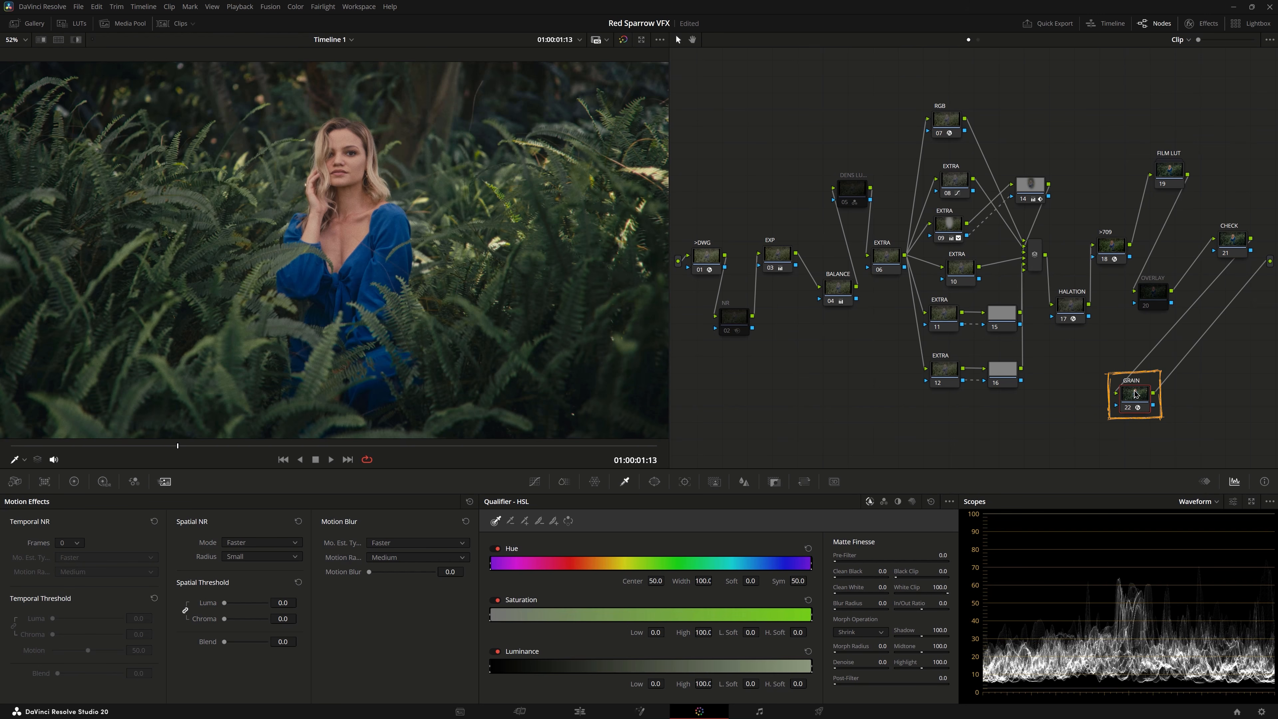
{"action": "left_click", "coordinate": [1201, 23]}
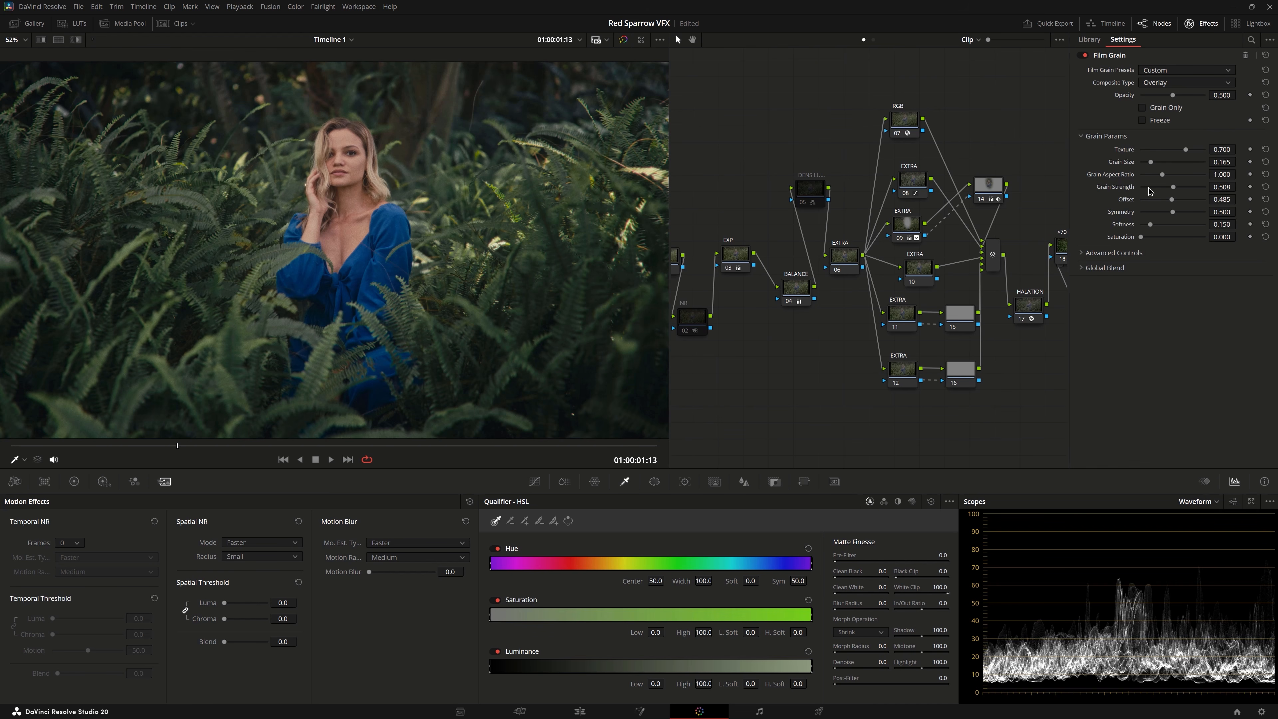
{"action": "left_click", "coordinate": [1203, 23]}
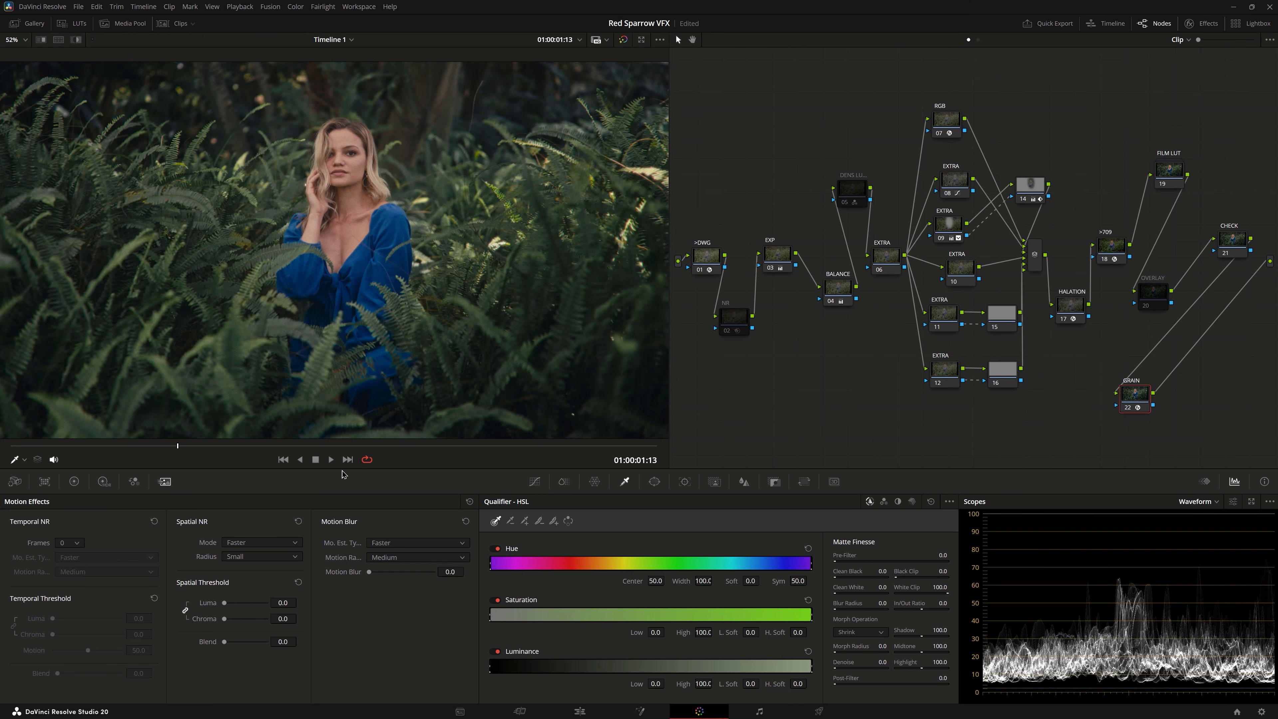
Play the clip through to its last frame.
{"action": "key", "text": "space"}
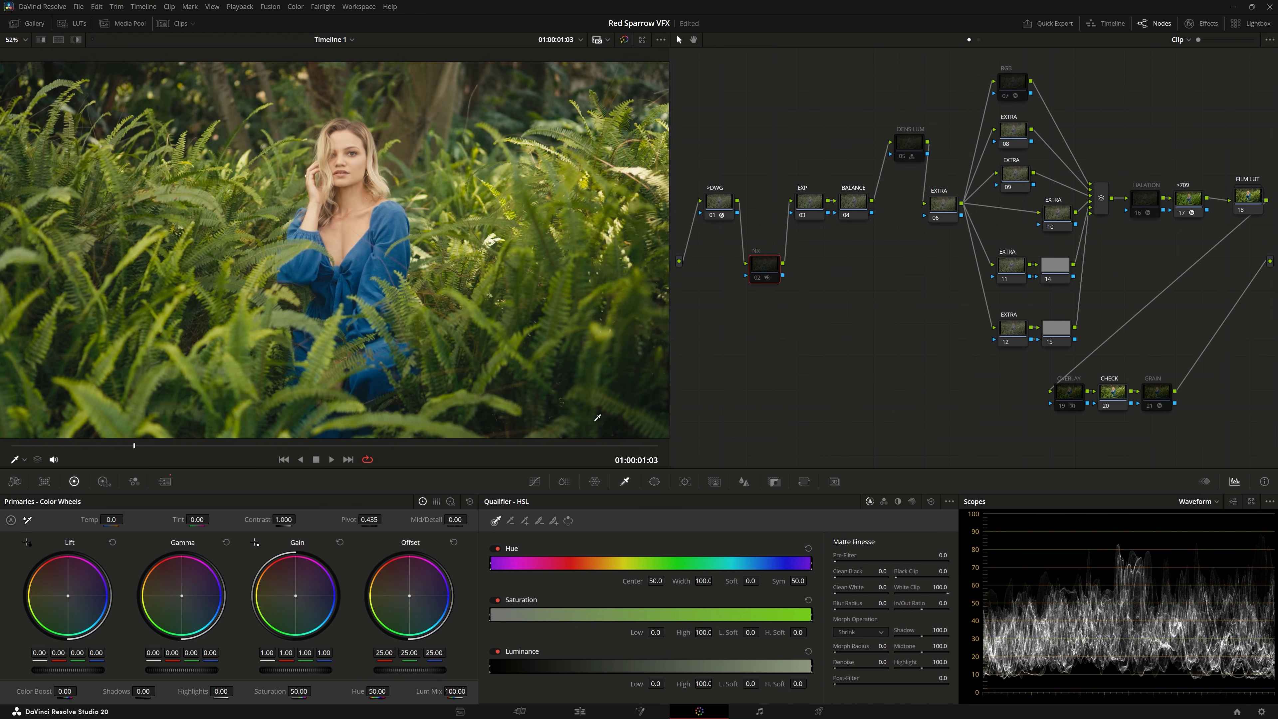
{"action": "key", "text": "space"}
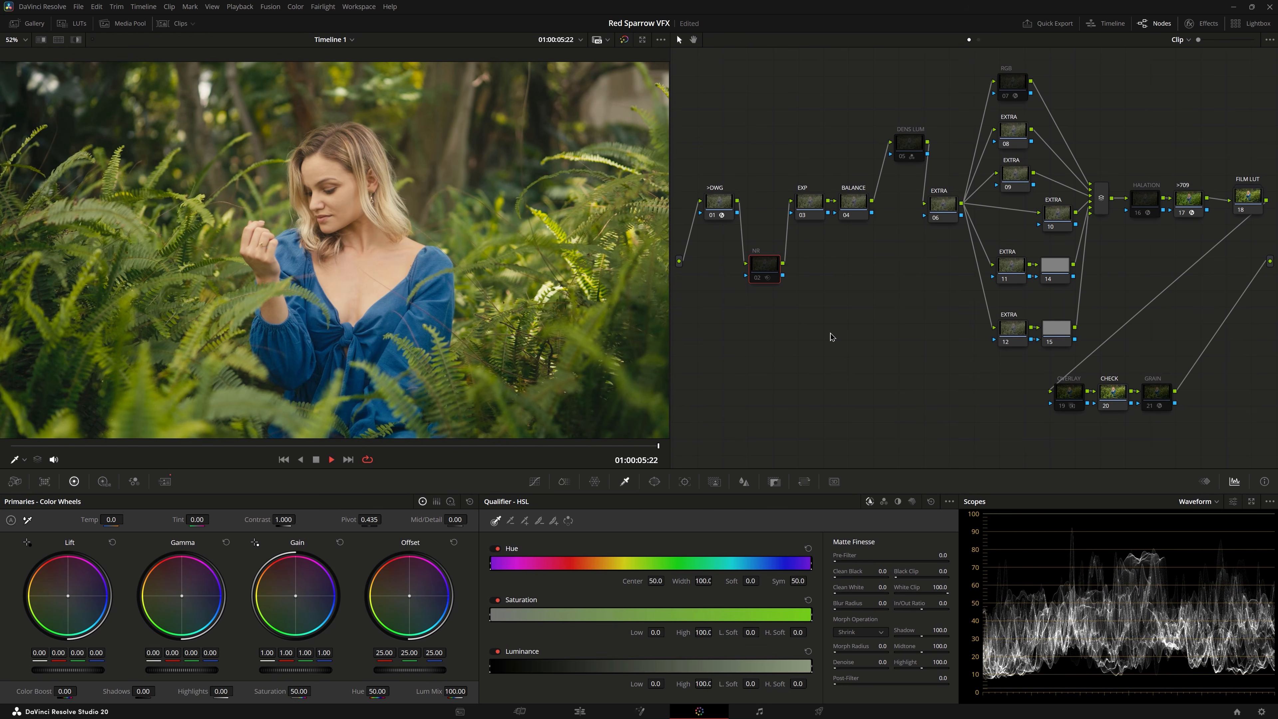
Delete the DENS LUM node and line up the EXP and EXTRA nodes in a row with BALANCE.
{"action": "left_click", "coordinate": [912, 149]}
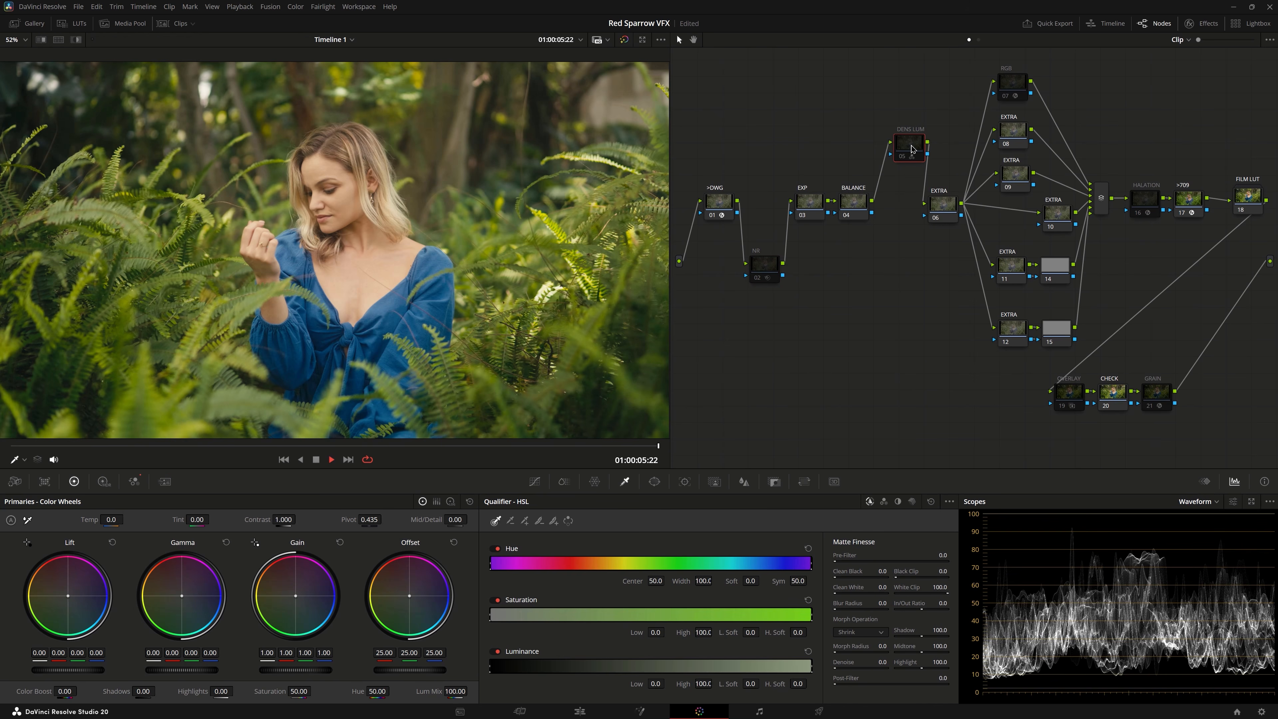
{"action": "key", "text": "Delete"}
{"action": "left_click_drag", "start_coordinate": [853, 208], "coordinate": [934, 211]}
{"action": "left_click", "coordinate": [804, 212]}
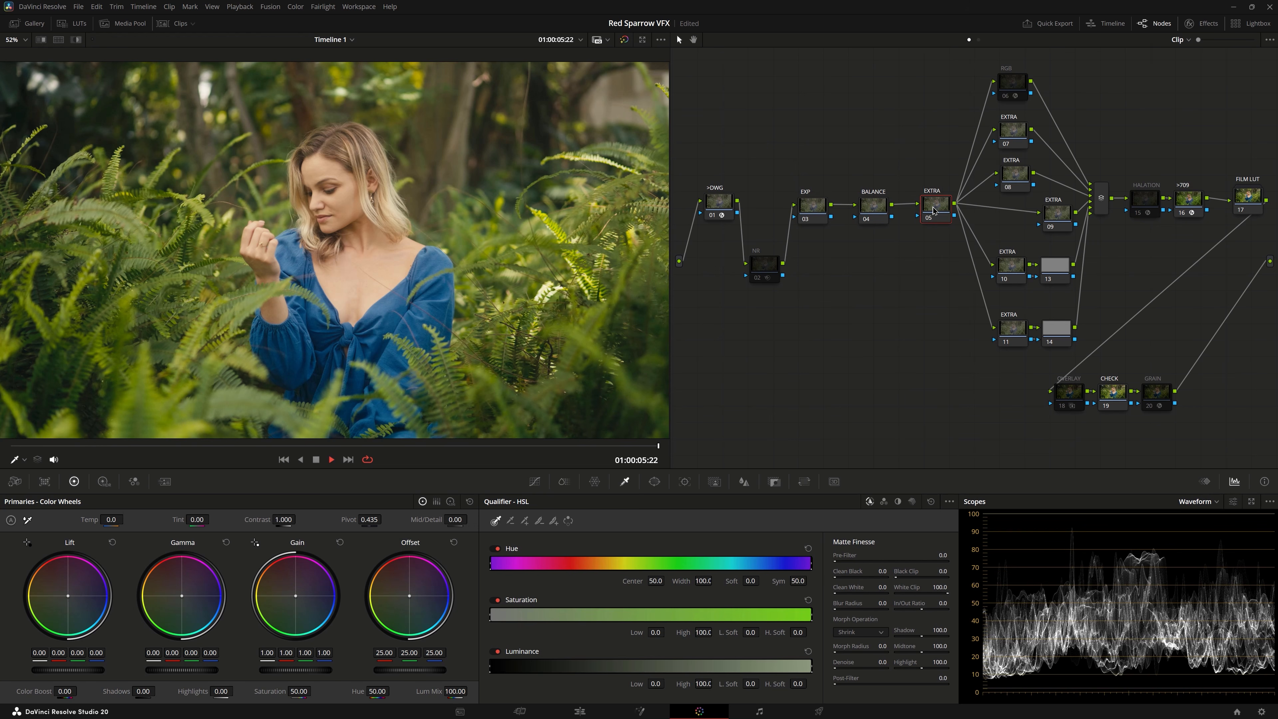
{"action": "left_click_drag", "start_coordinate": [822, 214], "coordinate": [823, 215]}
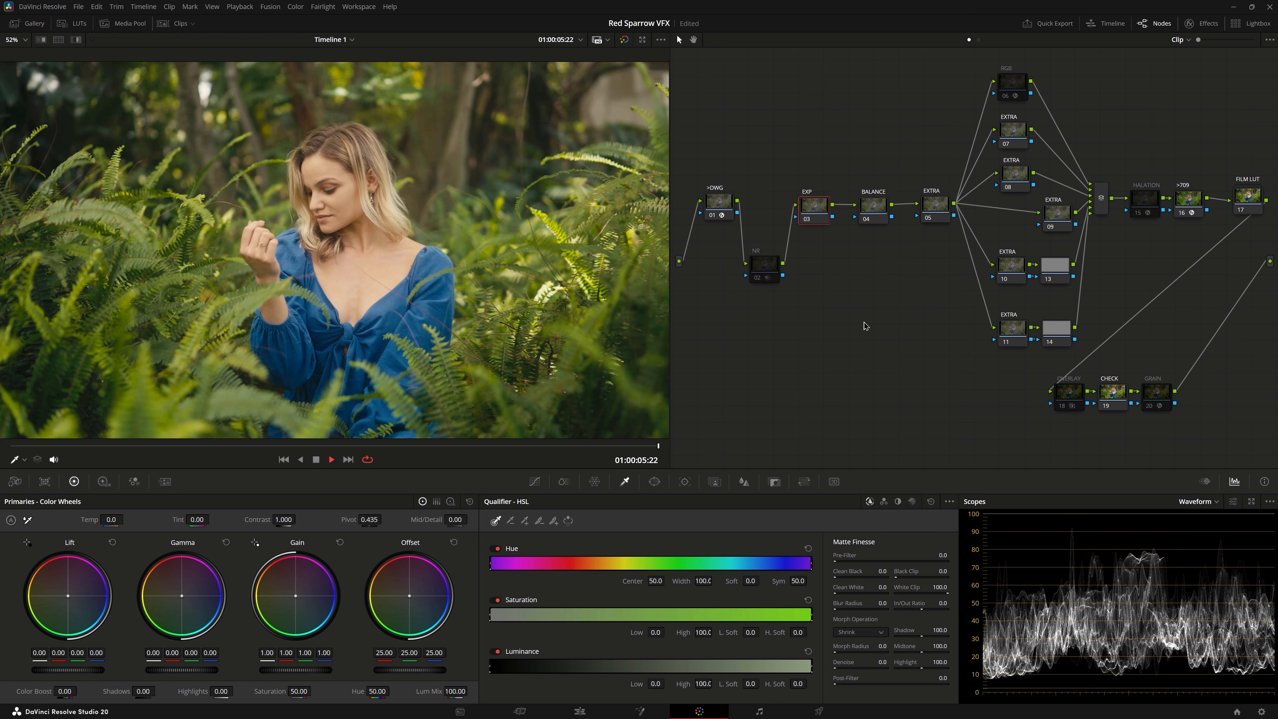
Move the FILM LUT node above the >709 node and disable it to compare the image.
{"action": "left_click_drag", "start_coordinate": [1248, 204], "coordinate": [1215, 145]}
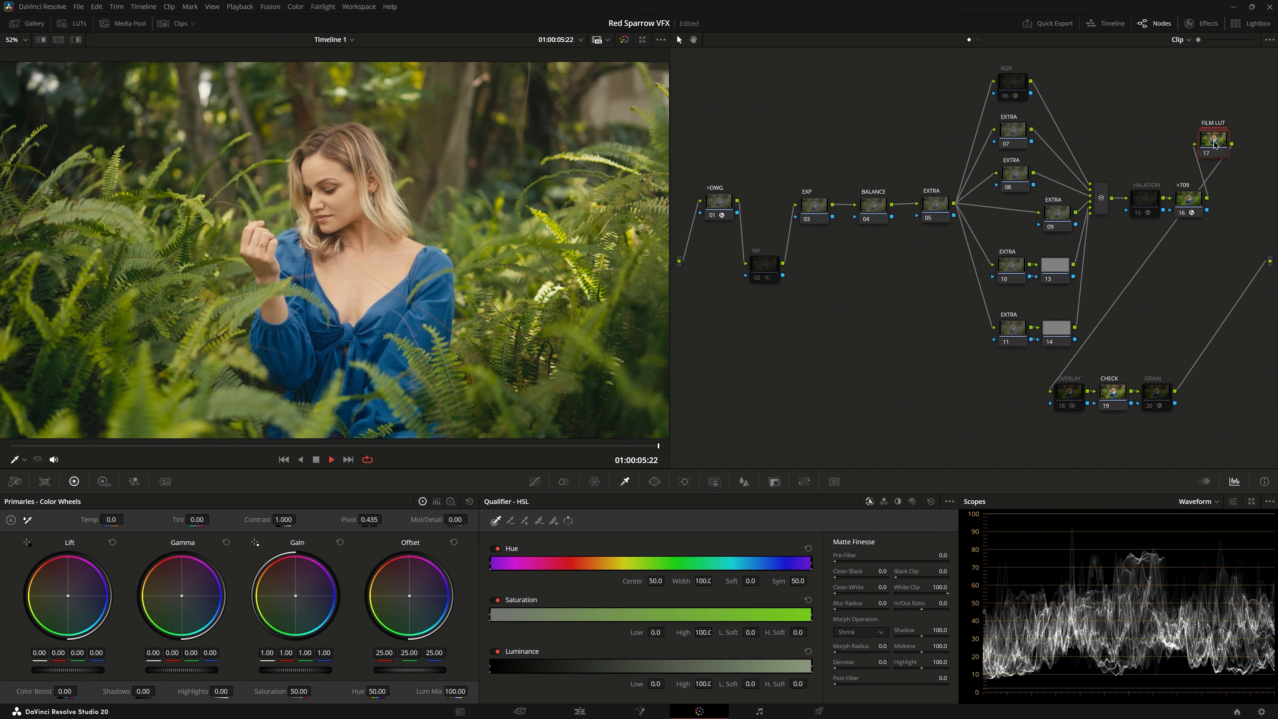
{"action": "key", "text": "ctrl+d"}
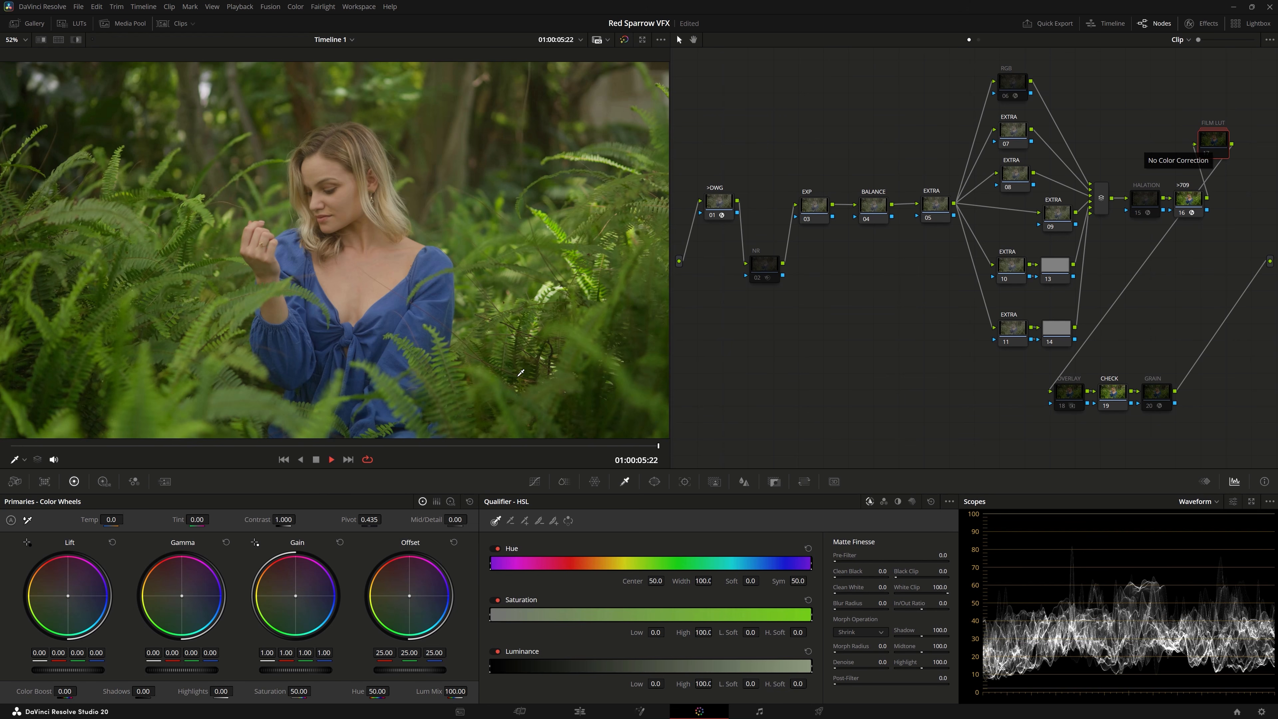
Scrub and play through the clip to review the image, and park the playhead on the last frame.
{"action": "left_click", "coordinate": [306, 446]}
{"action": "left_click_drag", "start_coordinate": [277, 445], "coordinate": [672, 437]}
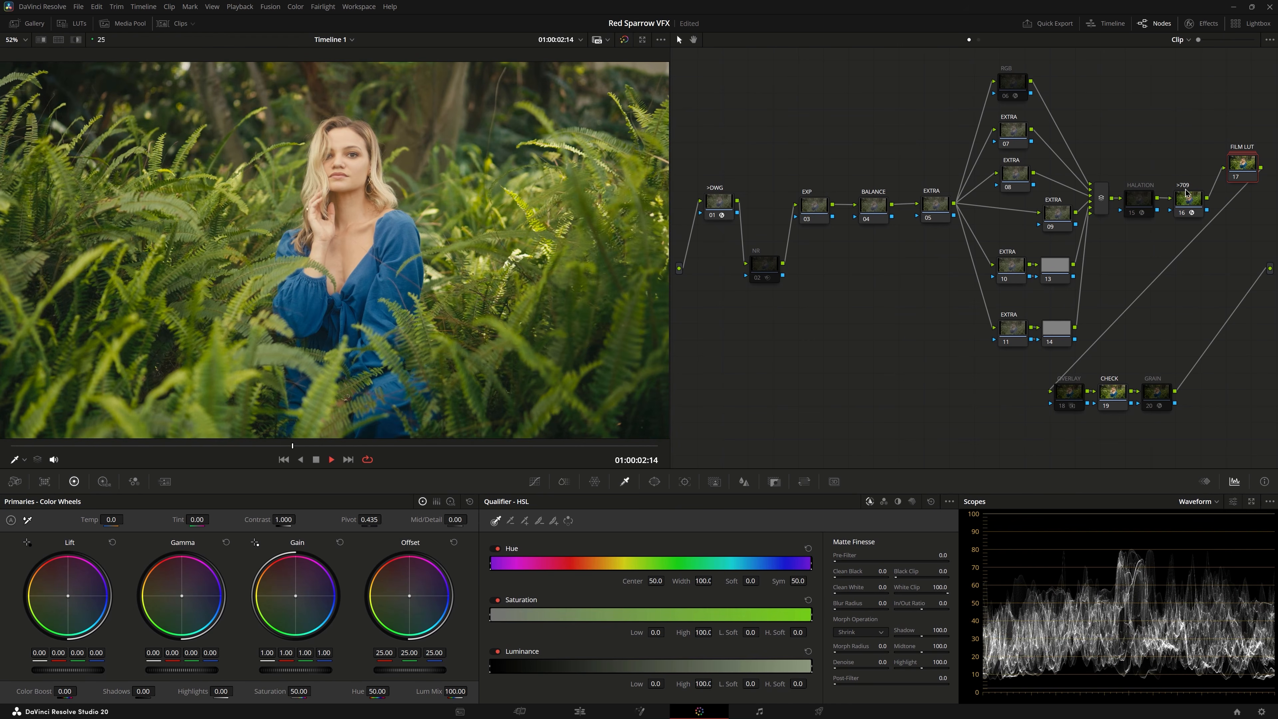
{"action": "key", "text": "space"}
{"action": "left_click", "coordinate": [596, 446]}
{"action": "left_click_drag", "start_coordinate": [610, 449], "coordinate": [693, 448]}
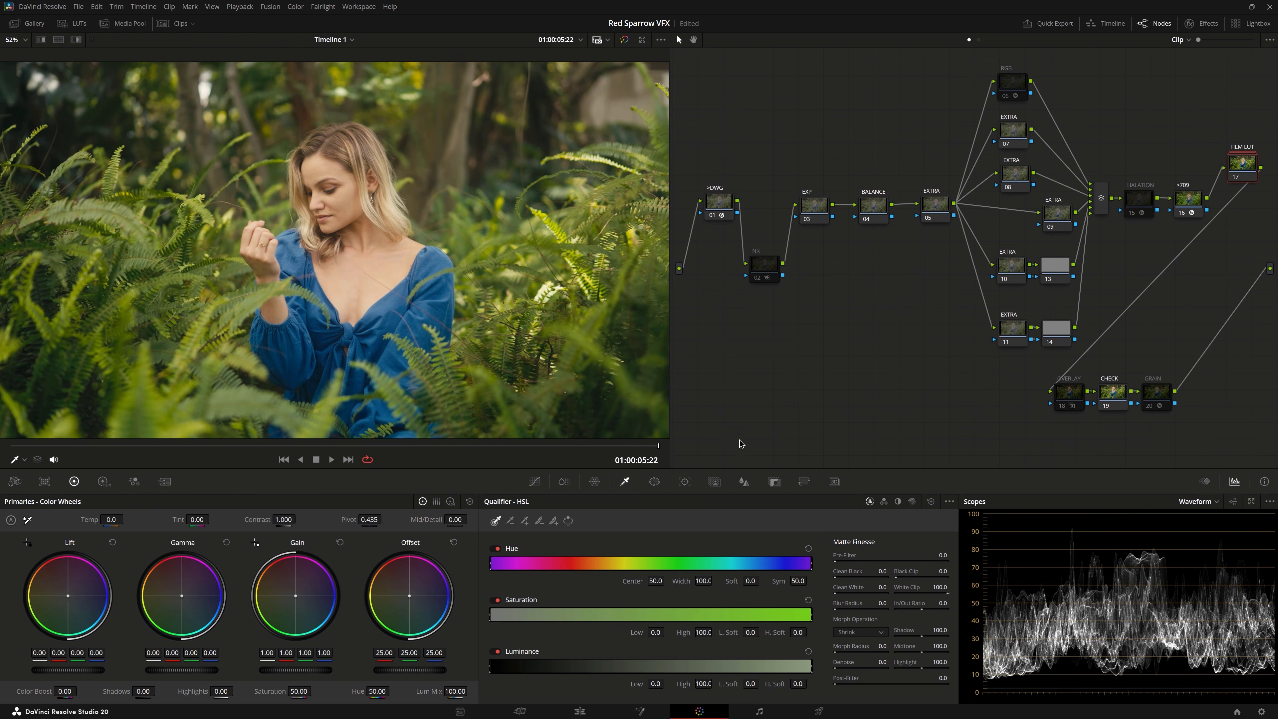
Look inside the FILM LUT compound node, examine its Color Space Transform settings, and return to the main node graph.
{"action": "left_click", "coordinate": [807, 217]}
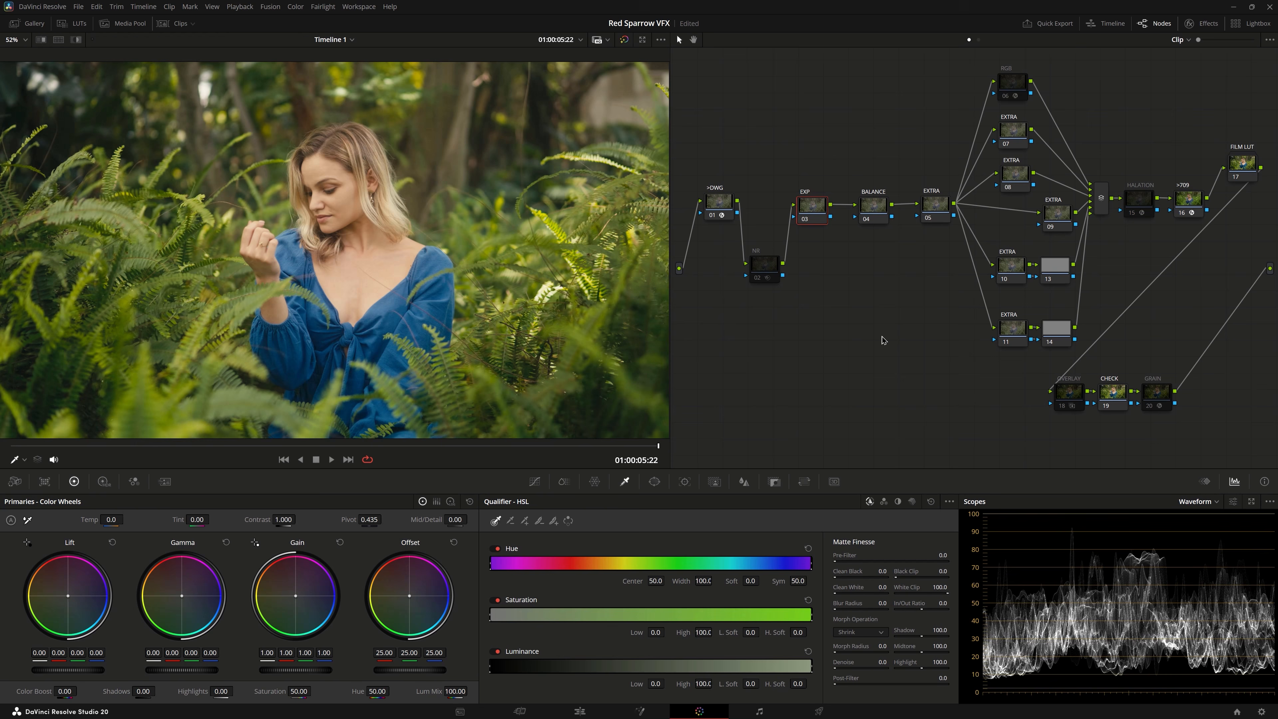
{"action": "double_click", "coordinate": [1246, 171]}
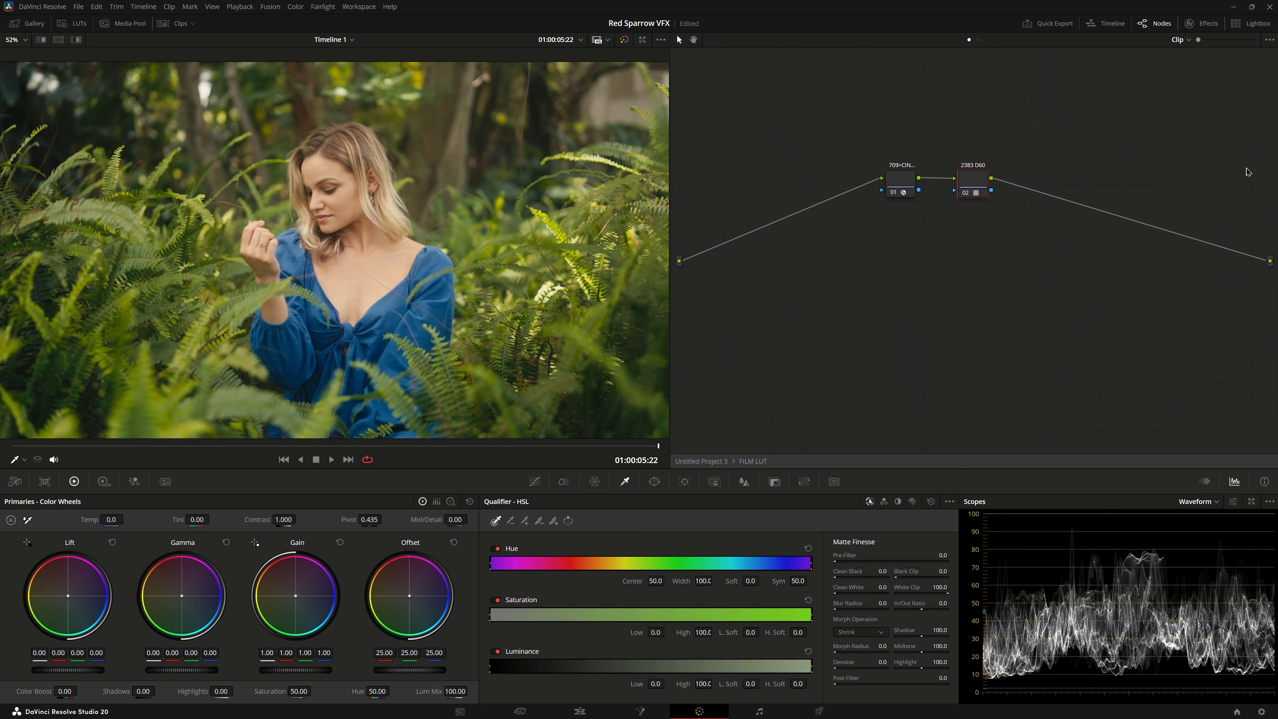
{"action": "left_click", "coordinate": [1189, 23]}
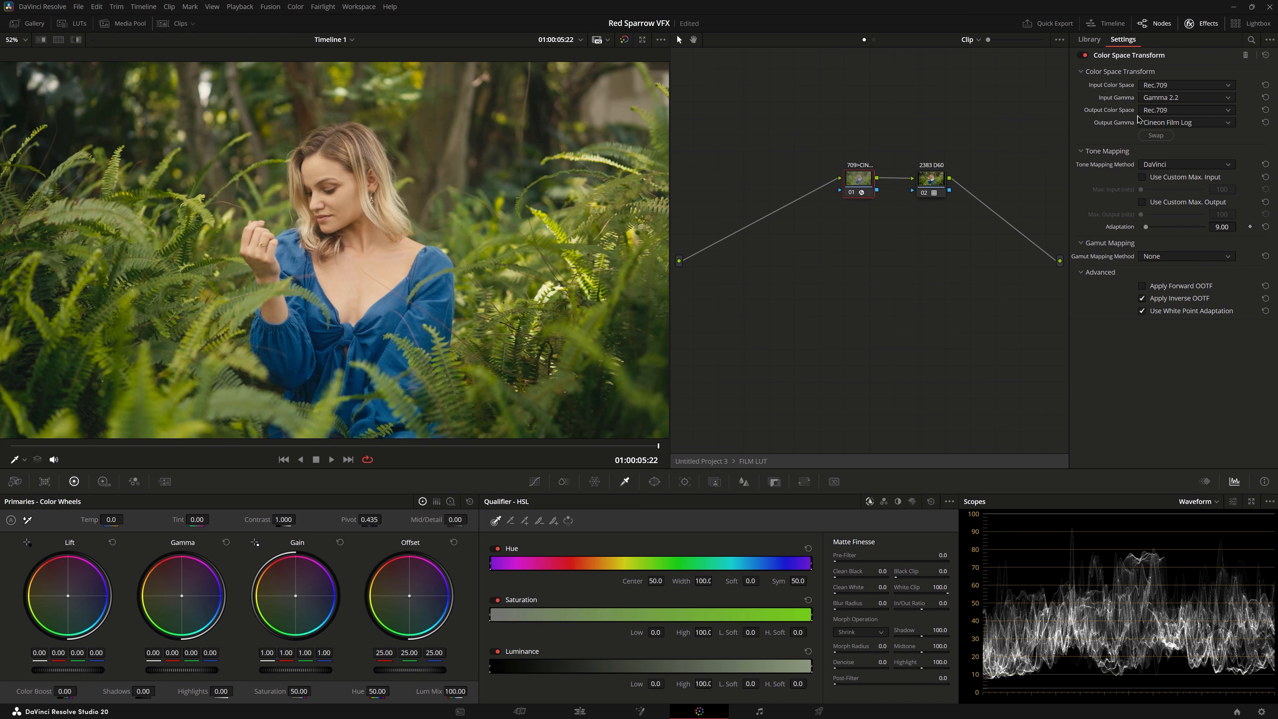
{"action": "left_click", "coordinate": [1192, 23]}
{"action": "right_click", "coordinate": [955, 267]}
{"action": "left_click", "coordinate": [990, 276]}
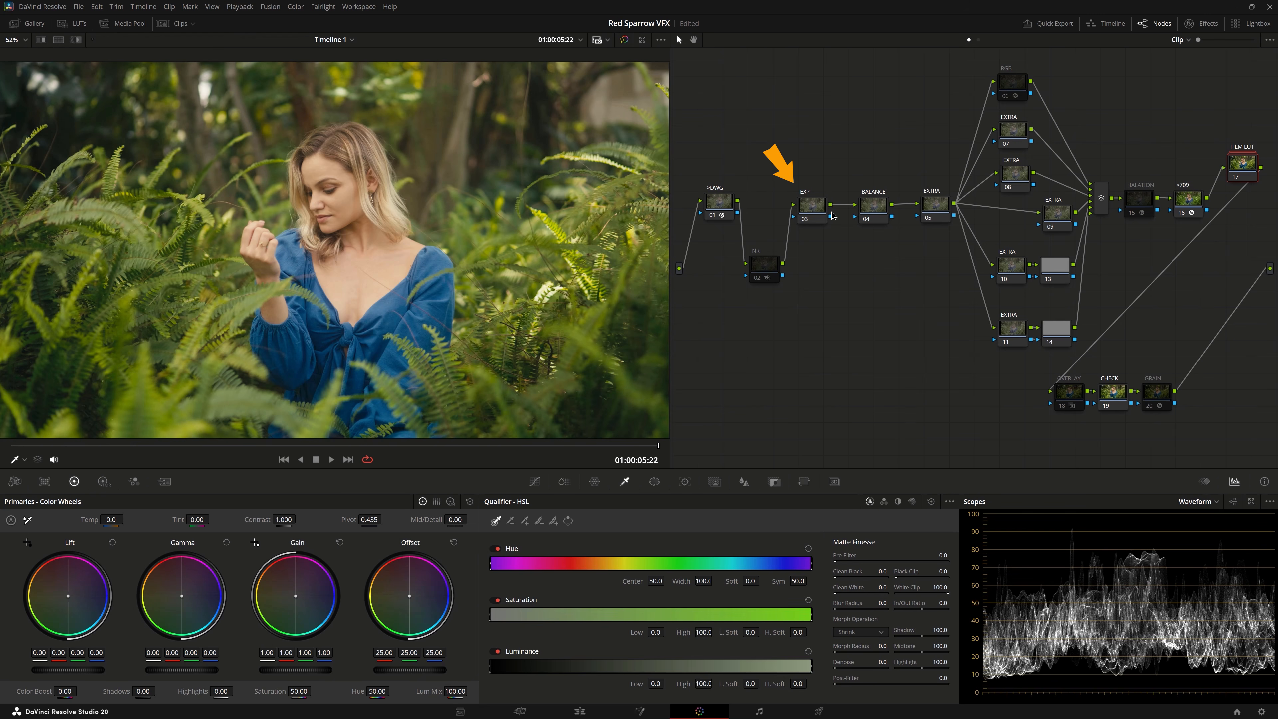
Expand the waveform scope into a larger window and lower the EXP node's Offset to 22.25 on all channels.
{"action": "left_click", "coordinate": [819, 214]}
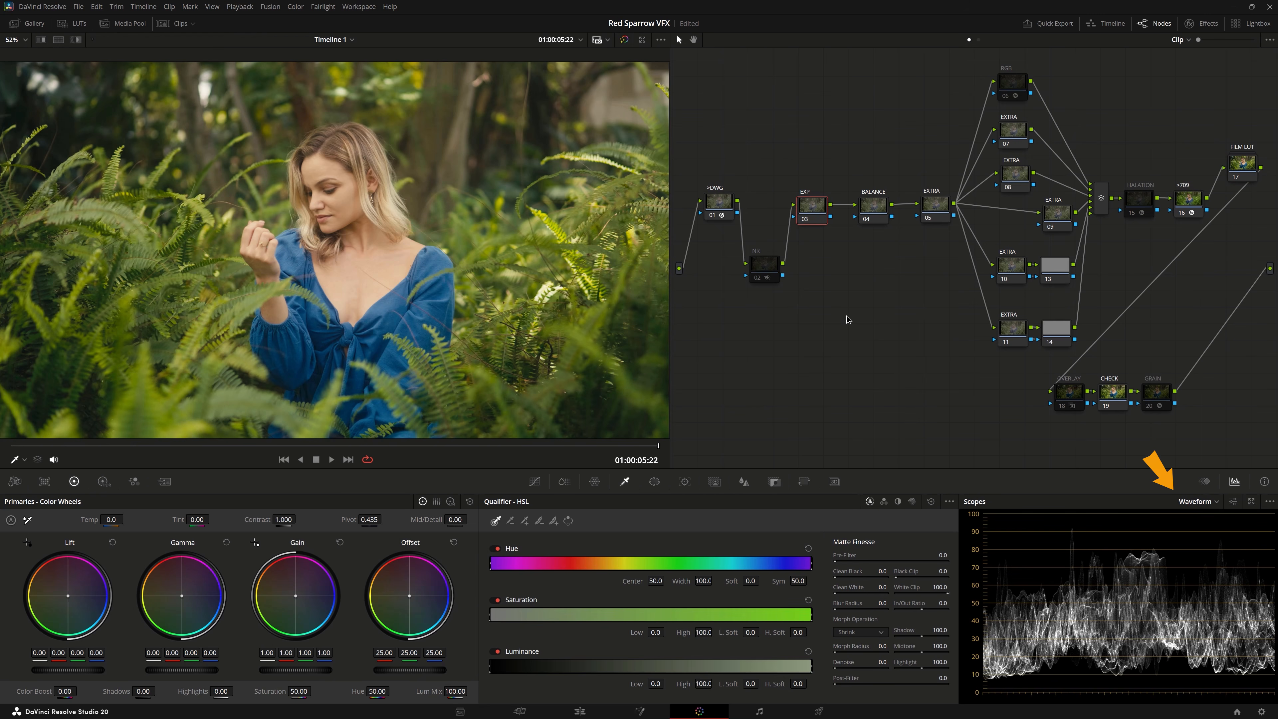
{"action": "left_click", "coordinate": [1252, 502]}
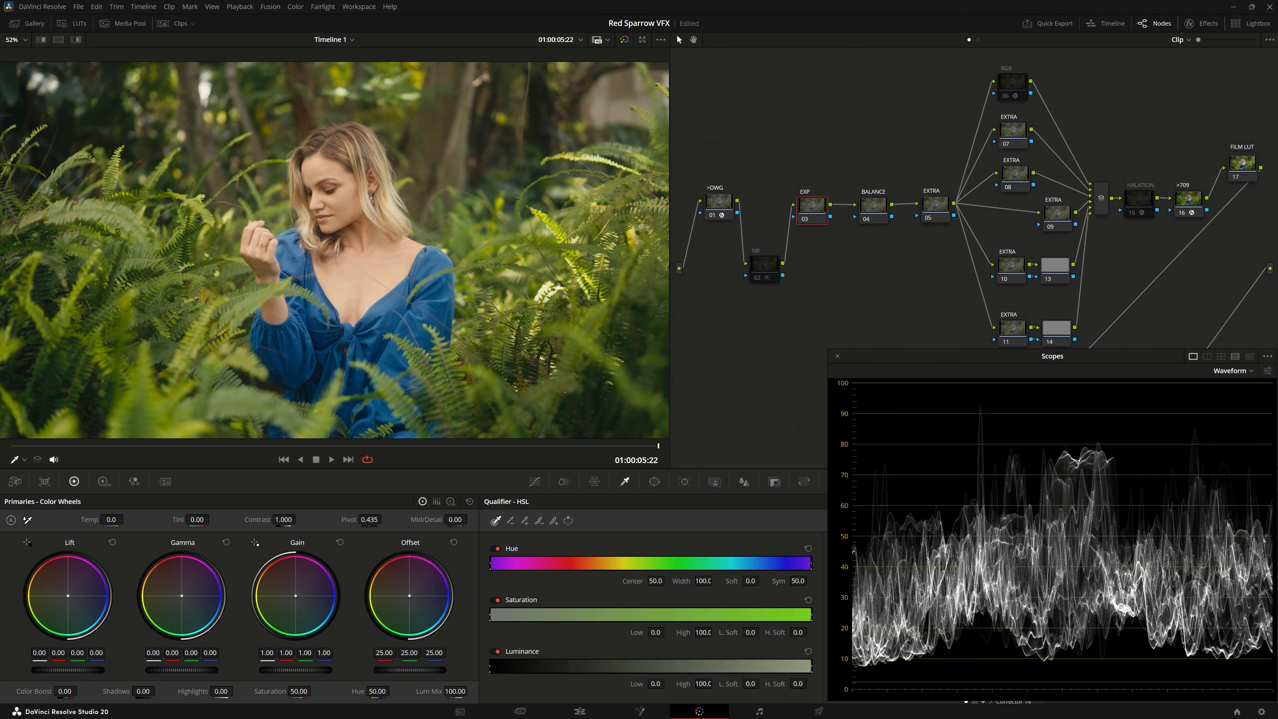
{"action": "left_click_drag", "start_coordinate": [409, 670], "coordinate": [336, 669]}
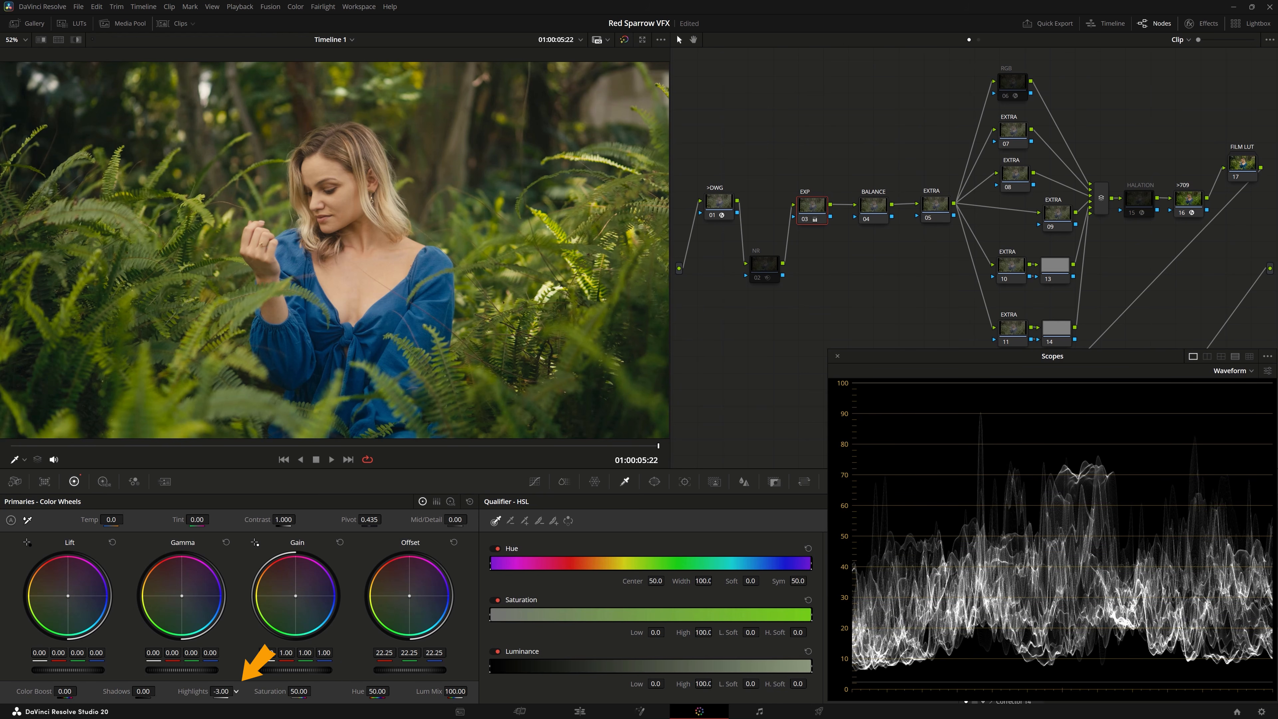
Set the EXP node's Highlights to -40 and its Gain luminance to 0.95.
{"action": "left_click_drag", "start_coordinate": [202, 690], "coordinate": [122, 690]}
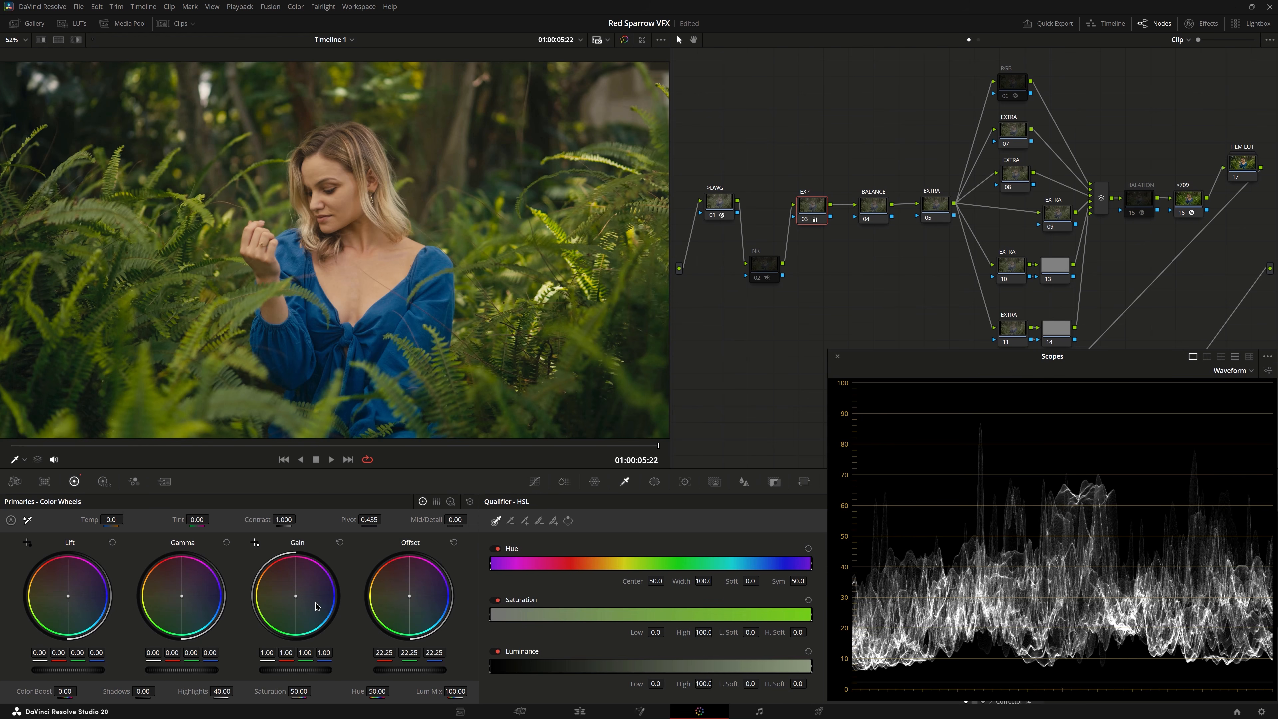
{"action": "left_click_drag", "start_coordinate": [266, 652], "coordinate": [254, 652]}
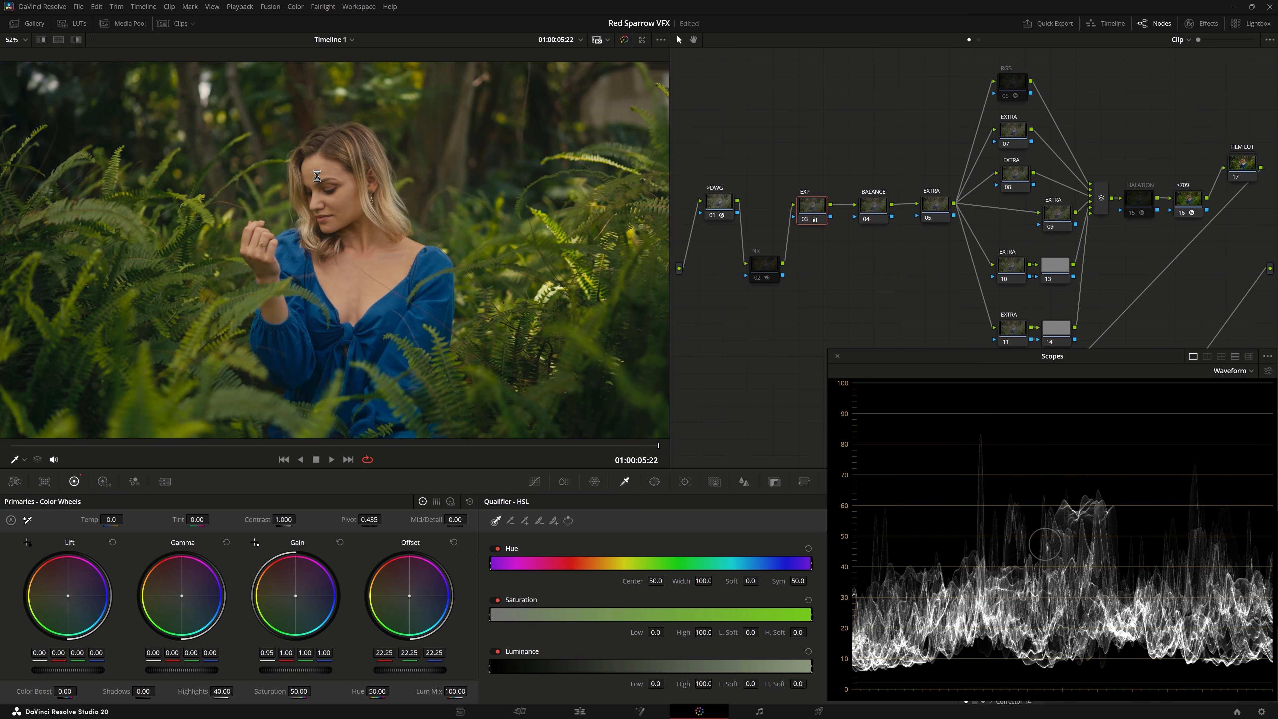
Show the vectorscope and cool the BALANCE node by setting its Offset to red 24.89, green 24.26 and blue 26.17.
{"action": "left_click", "coordinate": [867, 210]}
{"action": "left_click", "coordinate": [1248, 377]}
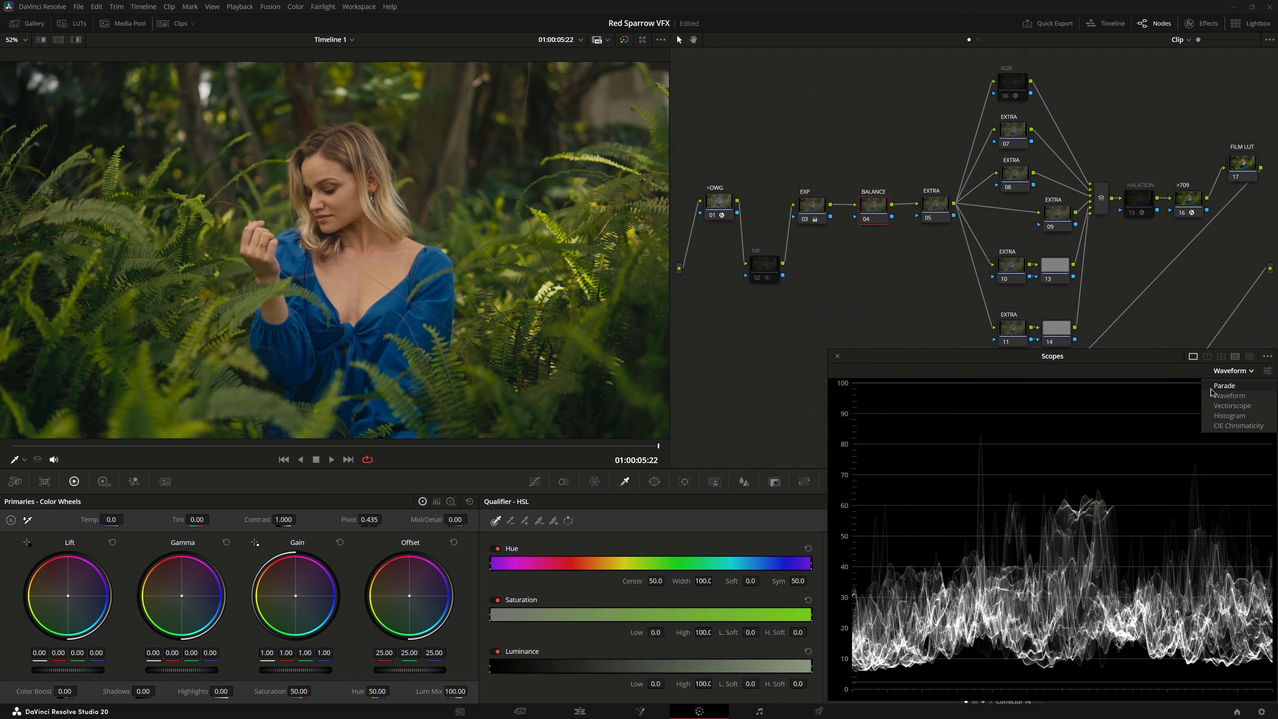
{"action": "left_click", "coordinate": [1248, 409]}
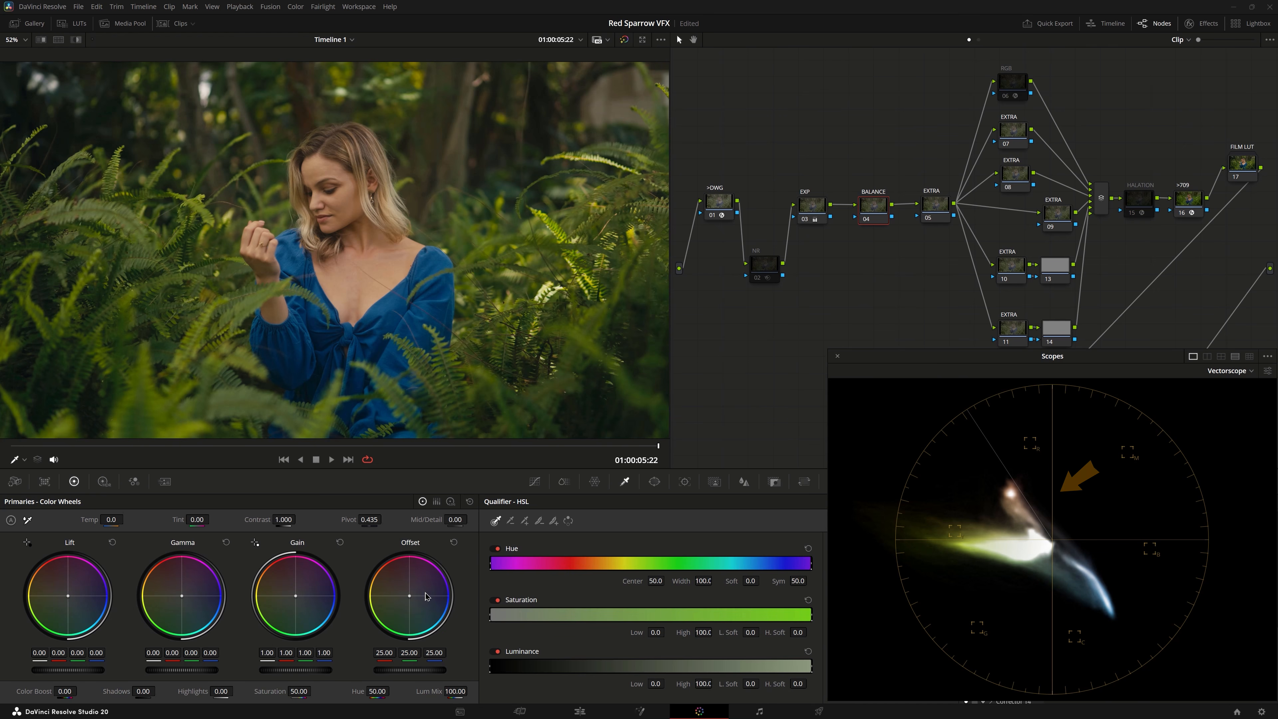
{"action": "left_click_drag", "start_coordinate": [425, 593], "coordinate": [441, 590]}
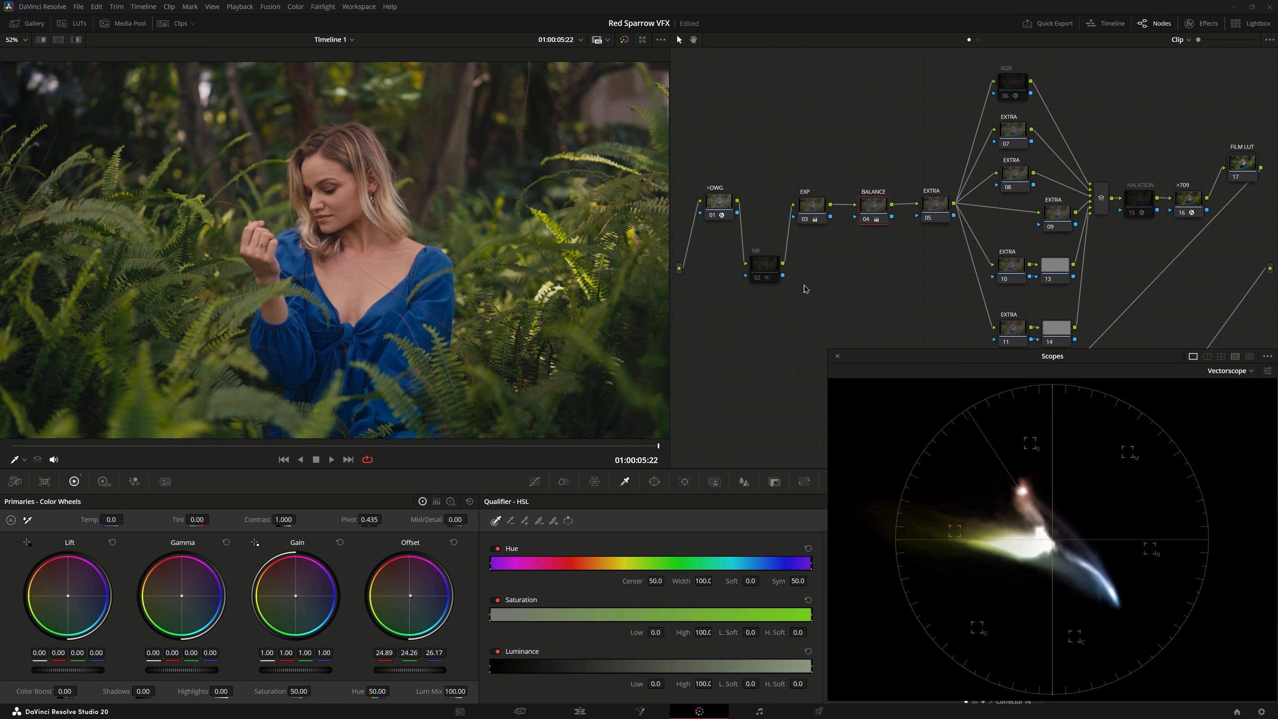
Move the OVERLAY, CHECK and GRAIN nodes up beneath the FILM LUT node, out from behind the enlarged scopes window.
{"action": "left_click", "coordinate": [837, 356]}
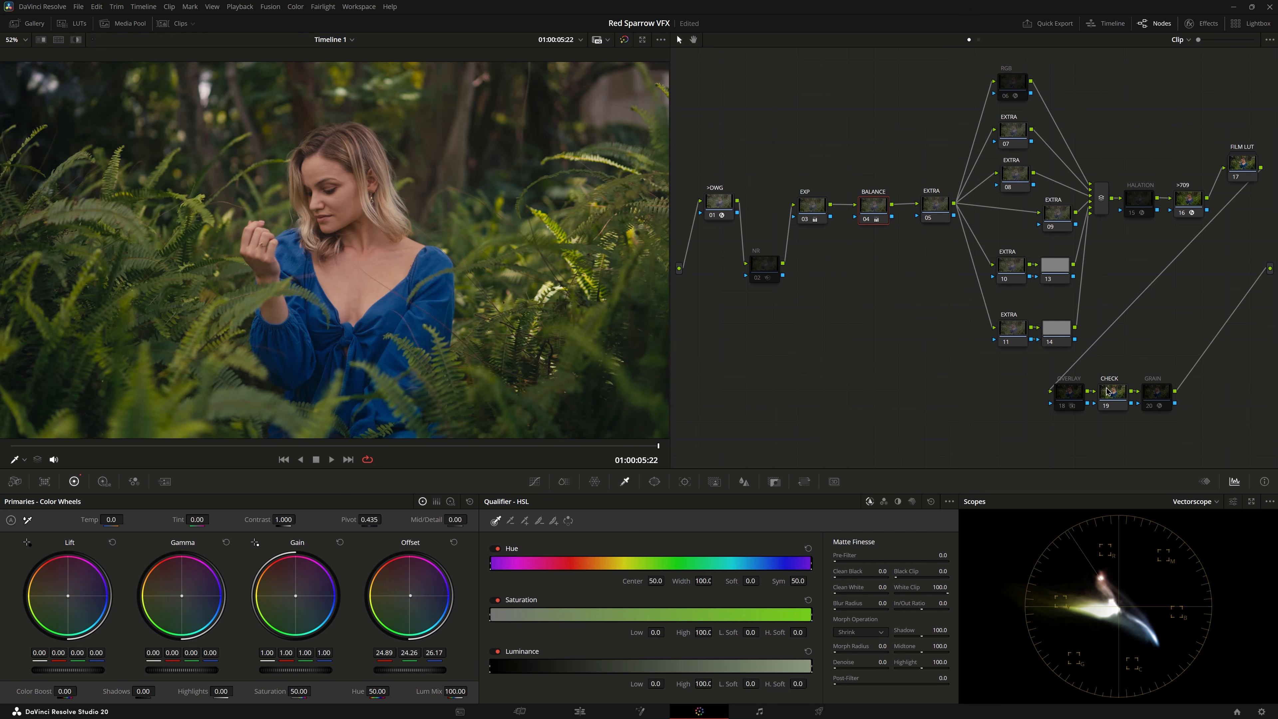
{"action": "left_click_drag", "start_coordinate": [1050, 426], "coordinate": [1221, 288]}
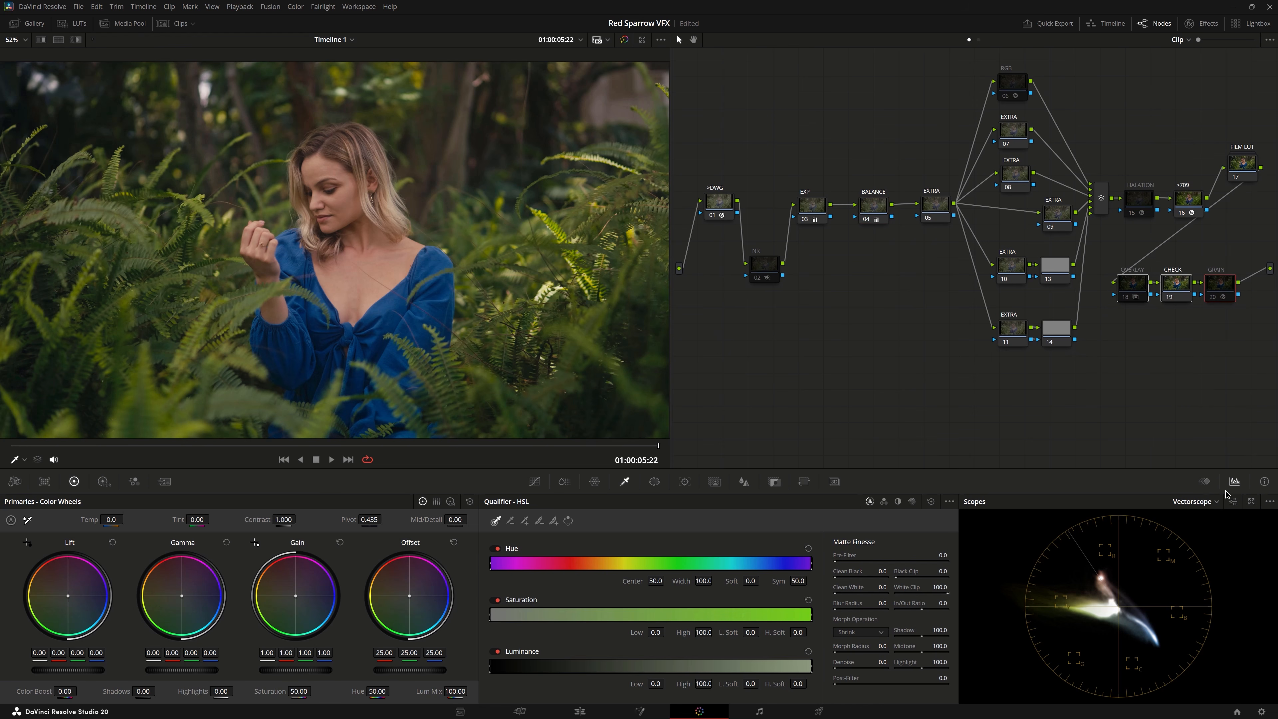
{"action": "left_click", "coordinate": [1251, 501]}
Sample the woman's skin with the Qualifier in the CHECK node and compare the isolated selection with the vectorscope's skin tone line.
{"action": "left_click", "coordinate": [1177, 287]}
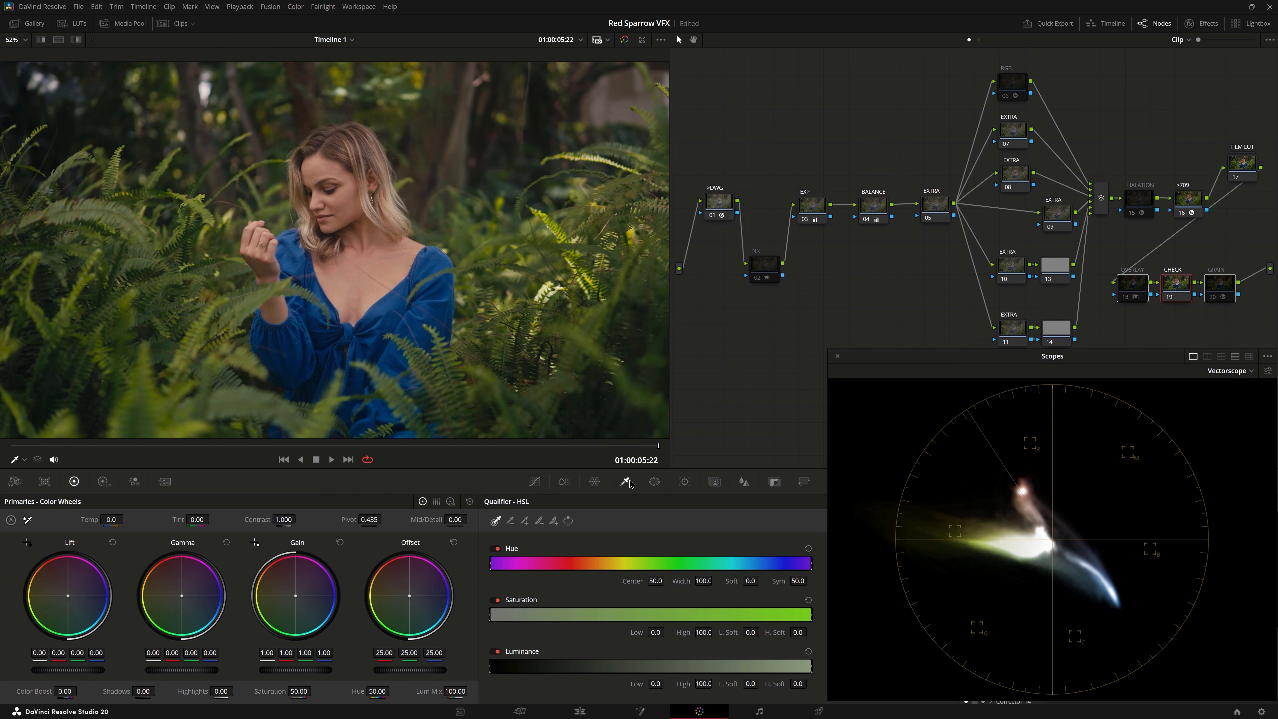
{"action": "left_click", "coordinate": [338, 263]}
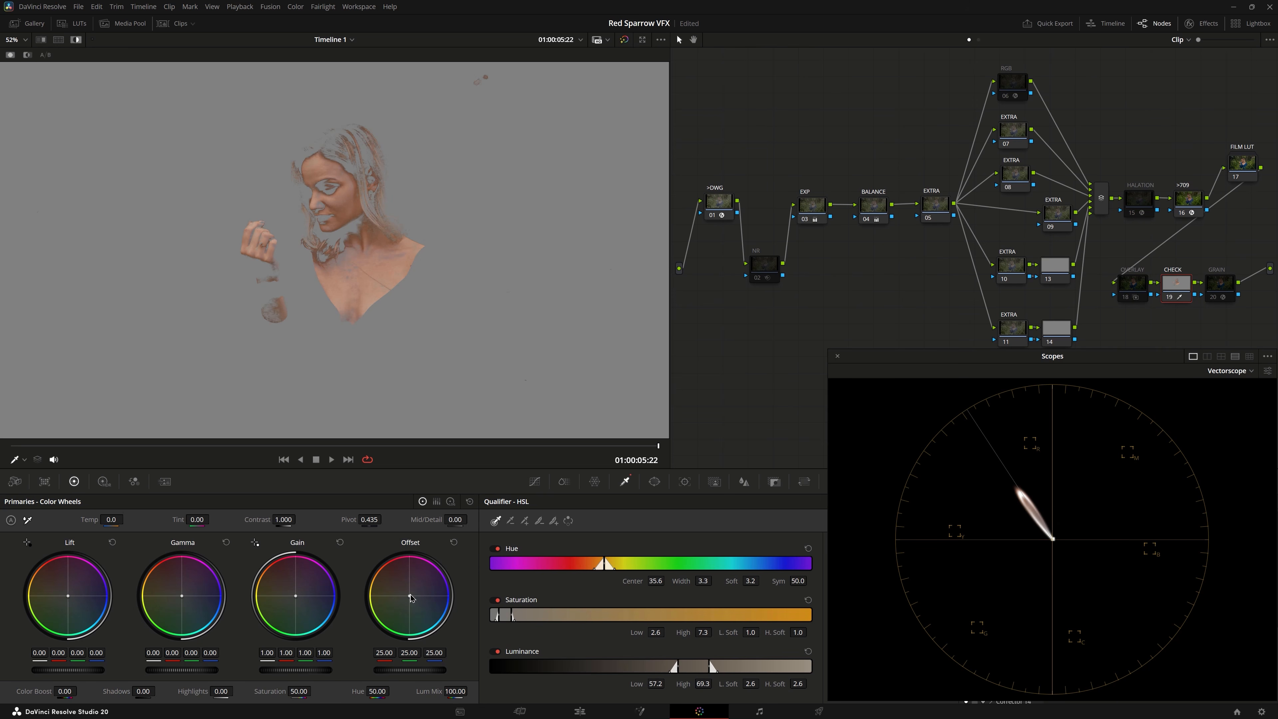
{"action": "key", "text": "shift+h"}
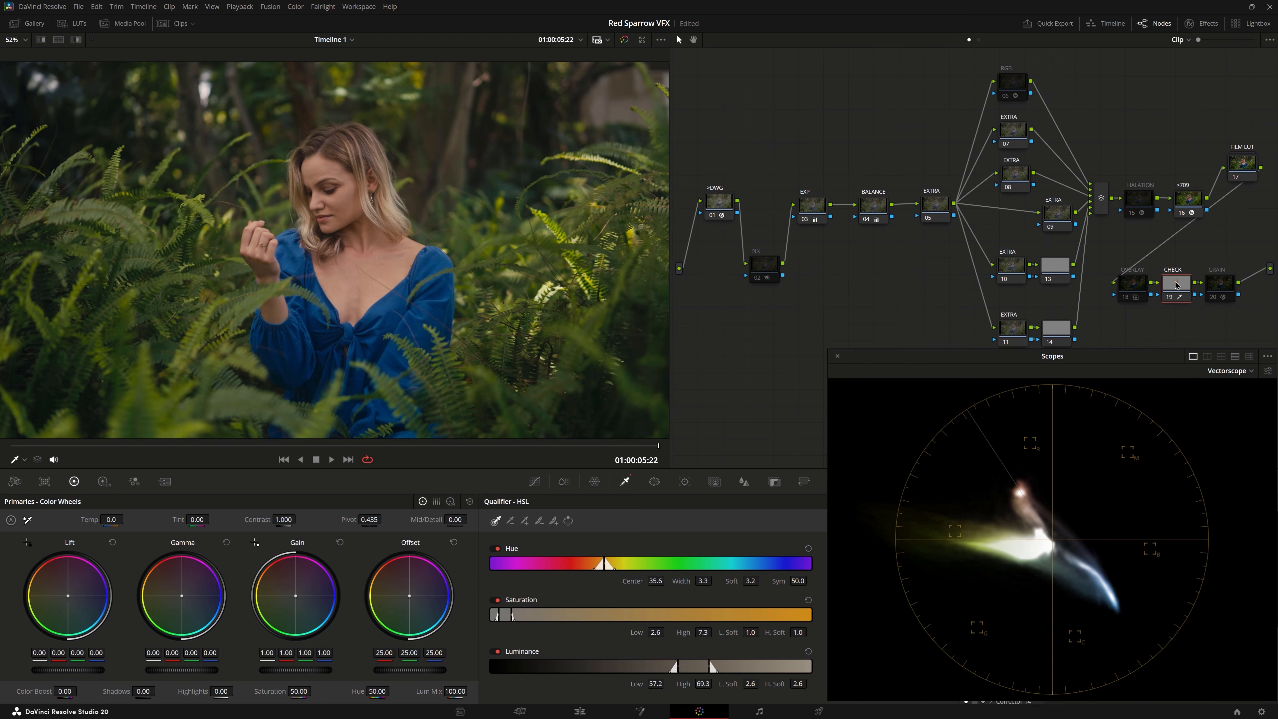
Refine the BALANCE node's Offset to red 24.28, green 23.92 and blue 25.59.
{"action": "left_click", "coordinate": [871, 205]}
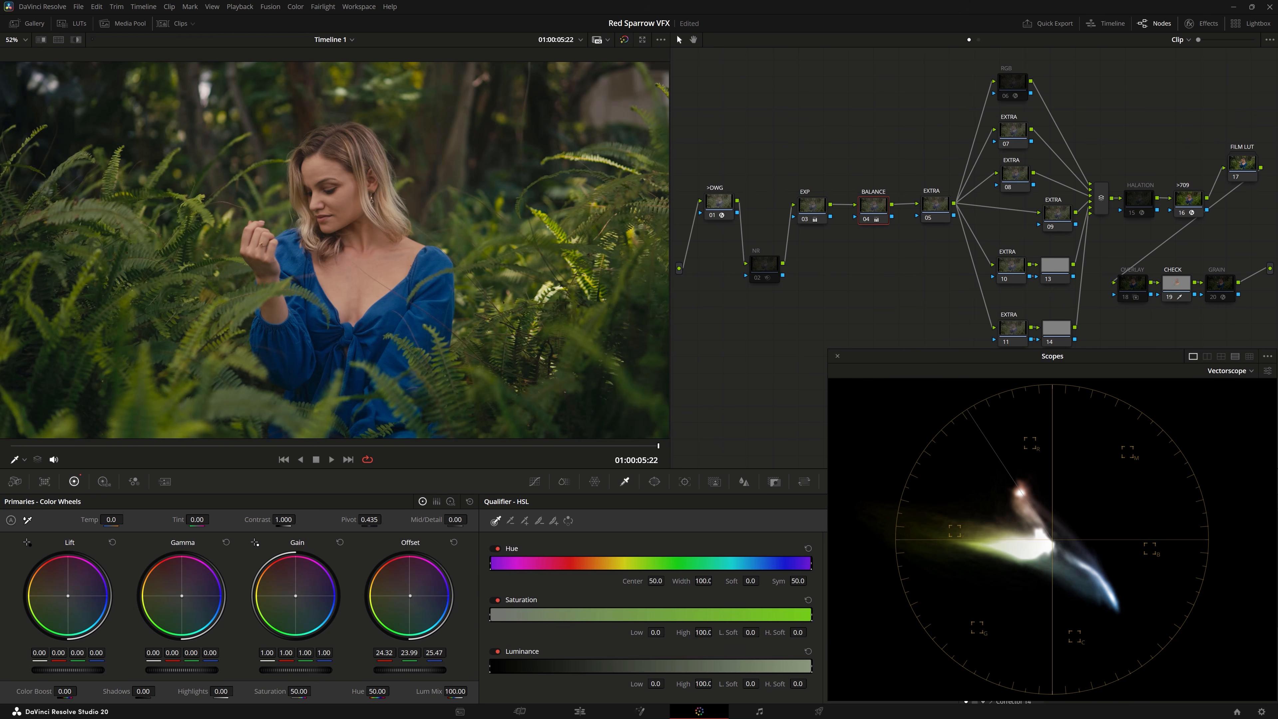
{"action": "left_click_drag", "start_coordinate": [410, 595], "coordinate": [411, 596]}
Resample the forehead skin in the CHECK node, check the isolated selection on the vectorscope, and disable the node.
{"action": "left_click", "coordinate": [1178, 286]}
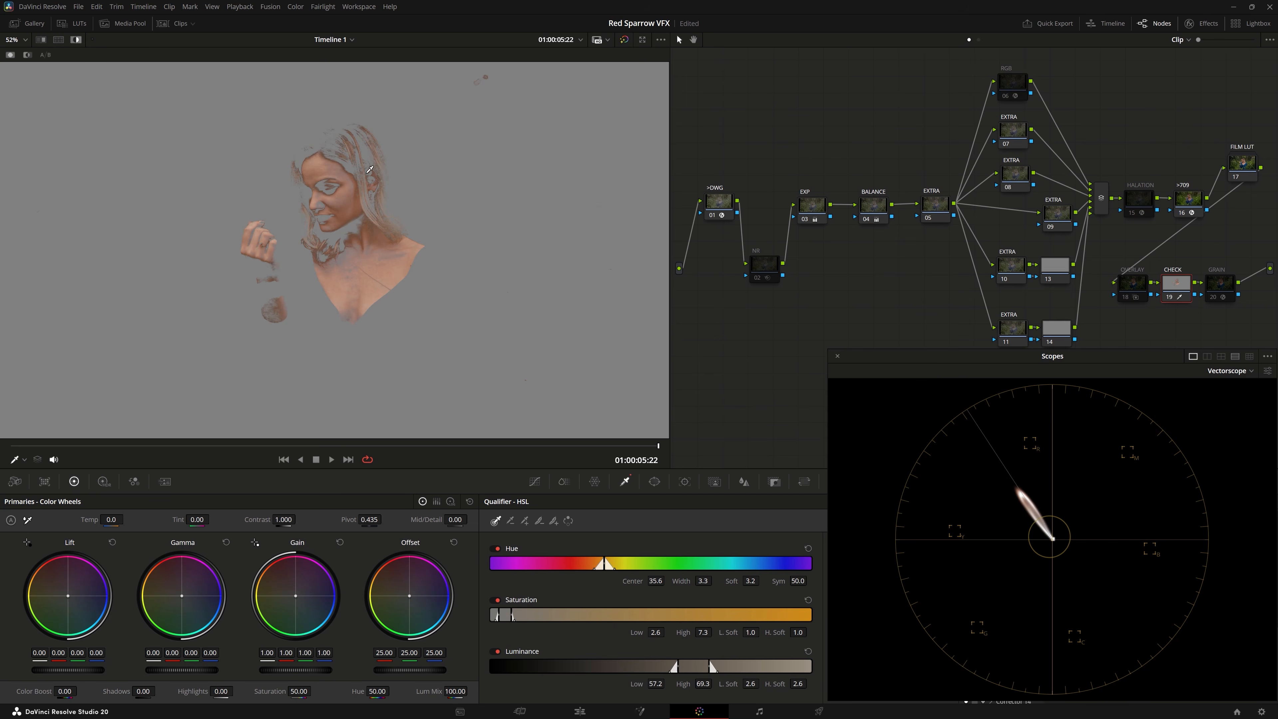
{"action": "left_click", "coordinate": [313, 166]}
{"action": "left_click_drag", "start_coordinate": [310, 170], "coordinate": [308, 171]}
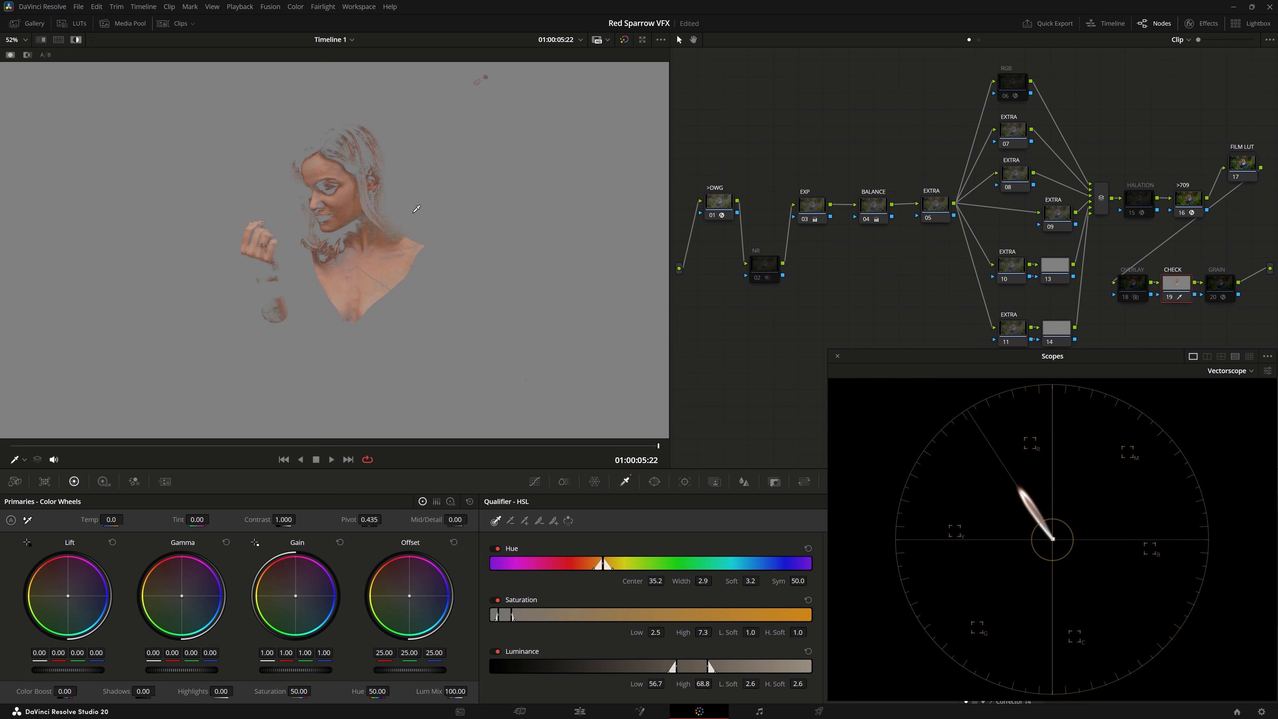
{"action": "key", "text": "shift+h"}
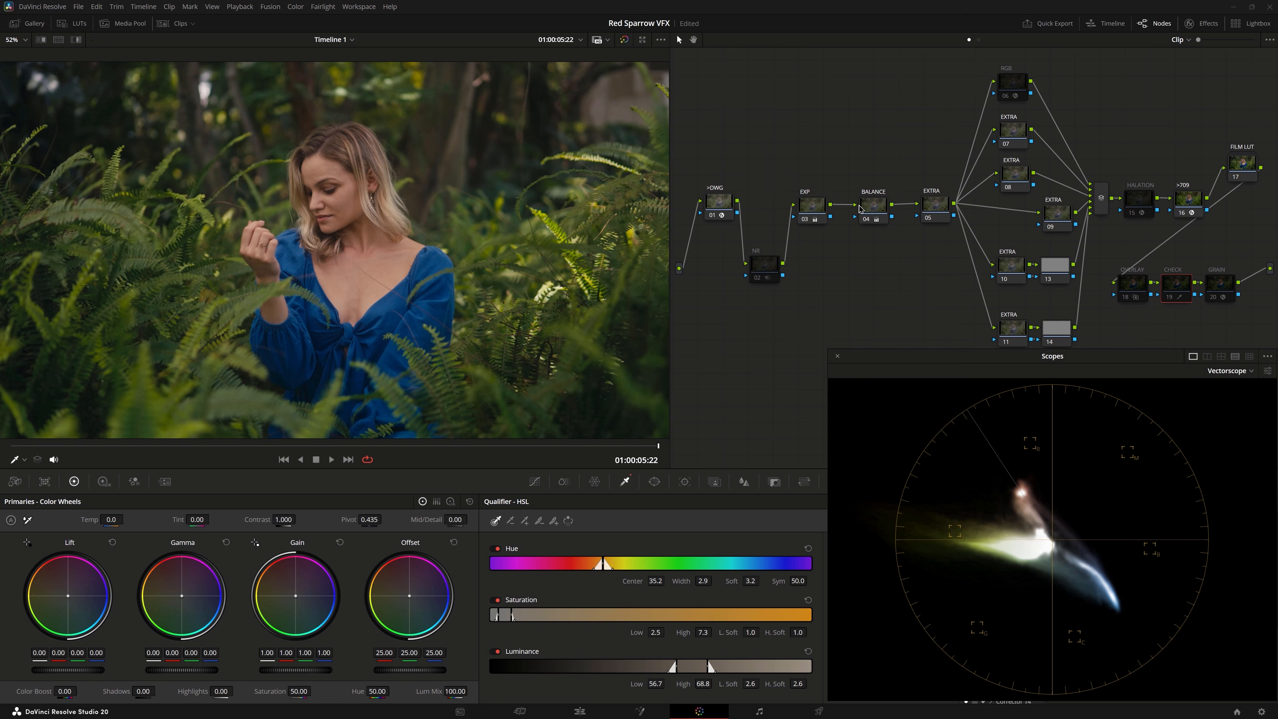
Compare the image with the BALANCE node off and on, leave it enabled, and close the enlarged scopes window.
{"action": "left_click", "coordinate": [873, 206]}
{"action": "key", "text": "ctrl+d"}
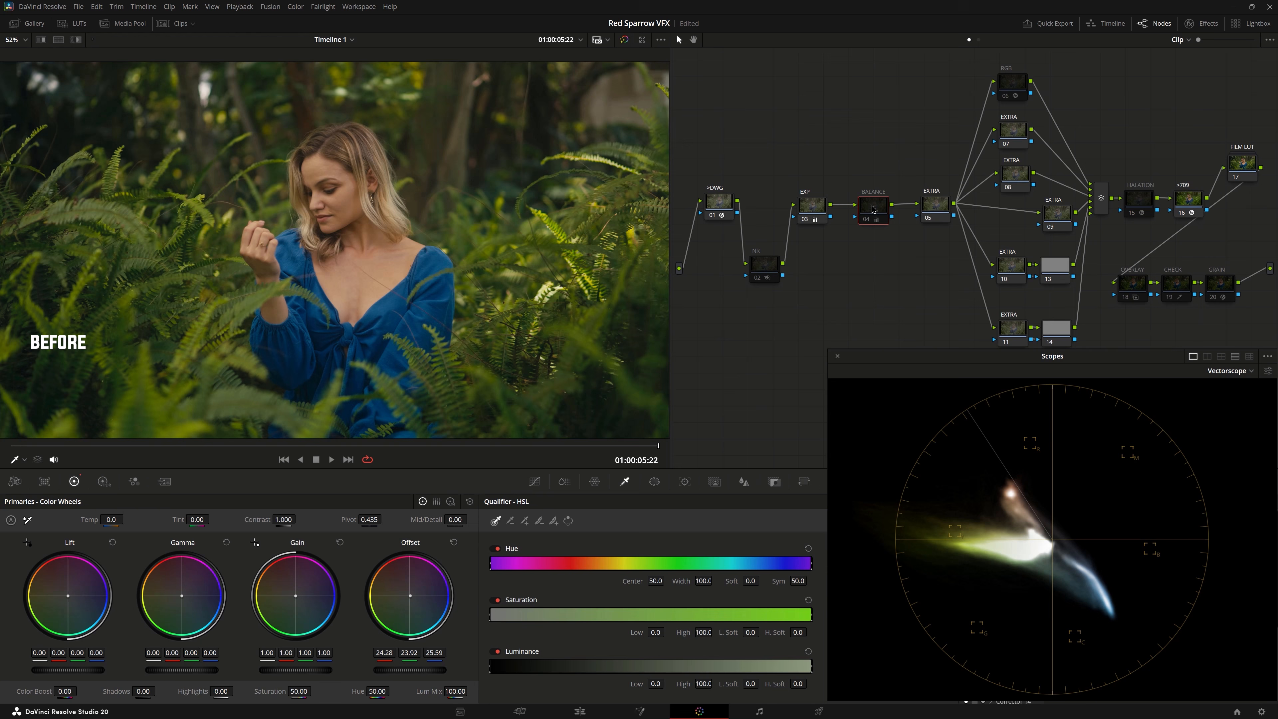
{"action": "key", "text": "ctrl+d"}
{"action": "key", "text": "ctrl+d"}
{"action": "key", "text": "ctrl+d"}
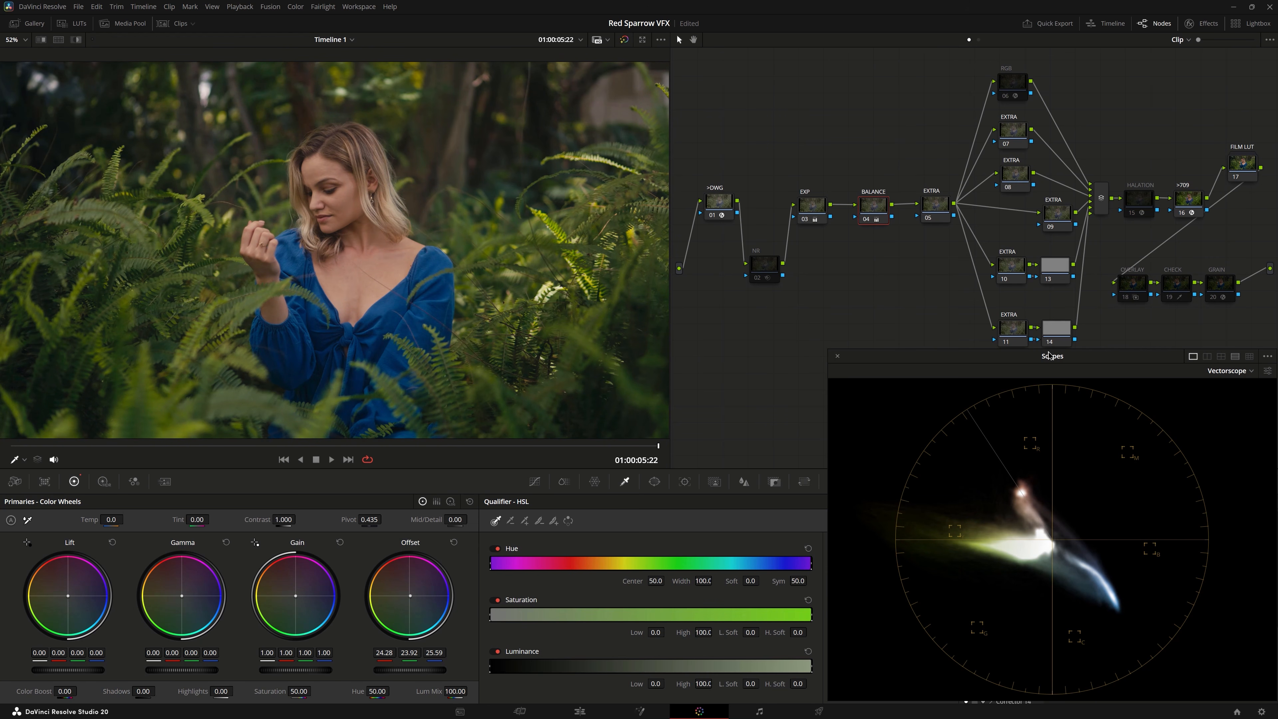
{"action": "left_click", "coordinate": [837, 357]}
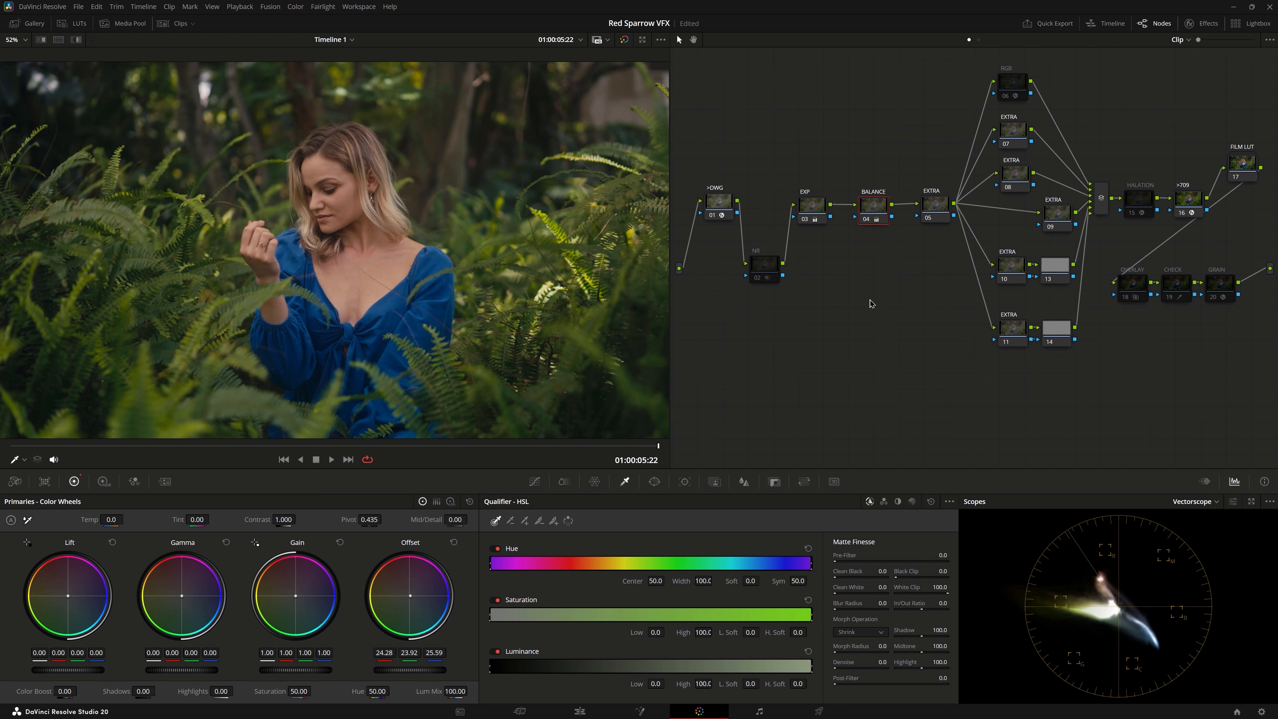
In EXTRA node 07, sample the fern green on the Hue Vs Hue curve and lower its Hue Rotate slightly below zero.
{"action": "left_click", "coordinate": [1013, 132]}
{"action": "left_click", "coordinate": [535, 482]}
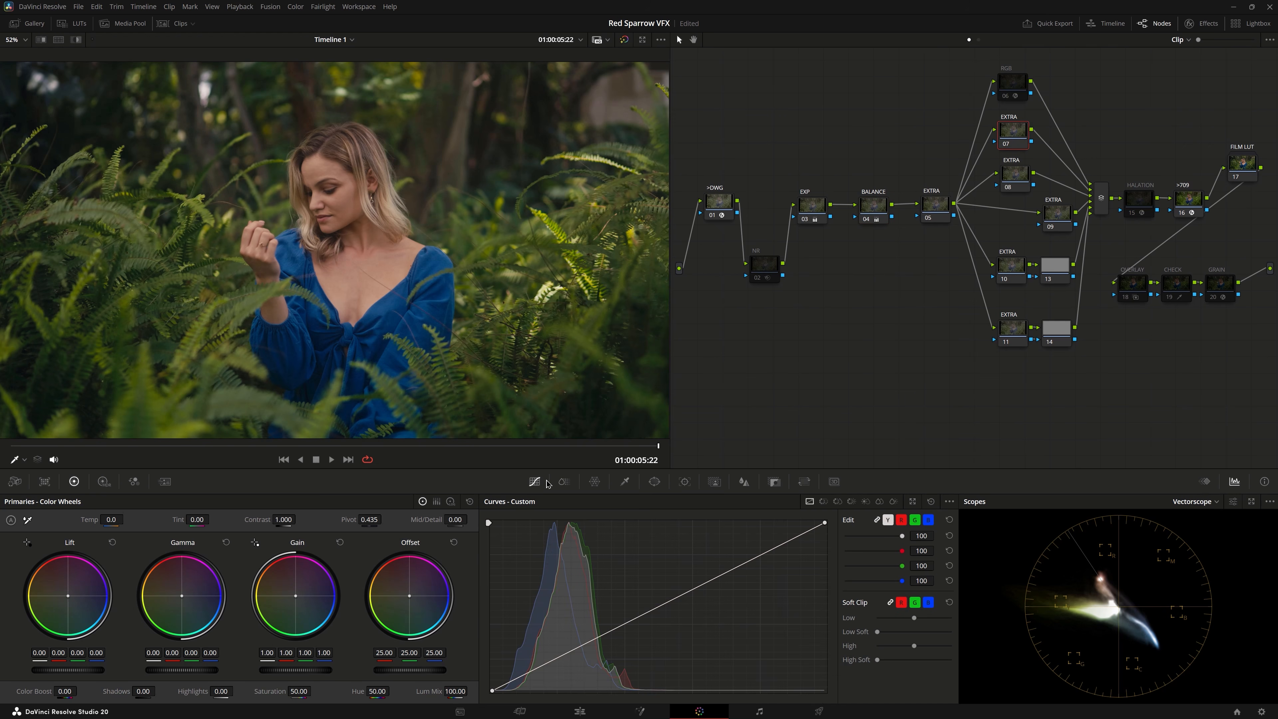
{"action": "left_click", "coordinate": [837, 501]}
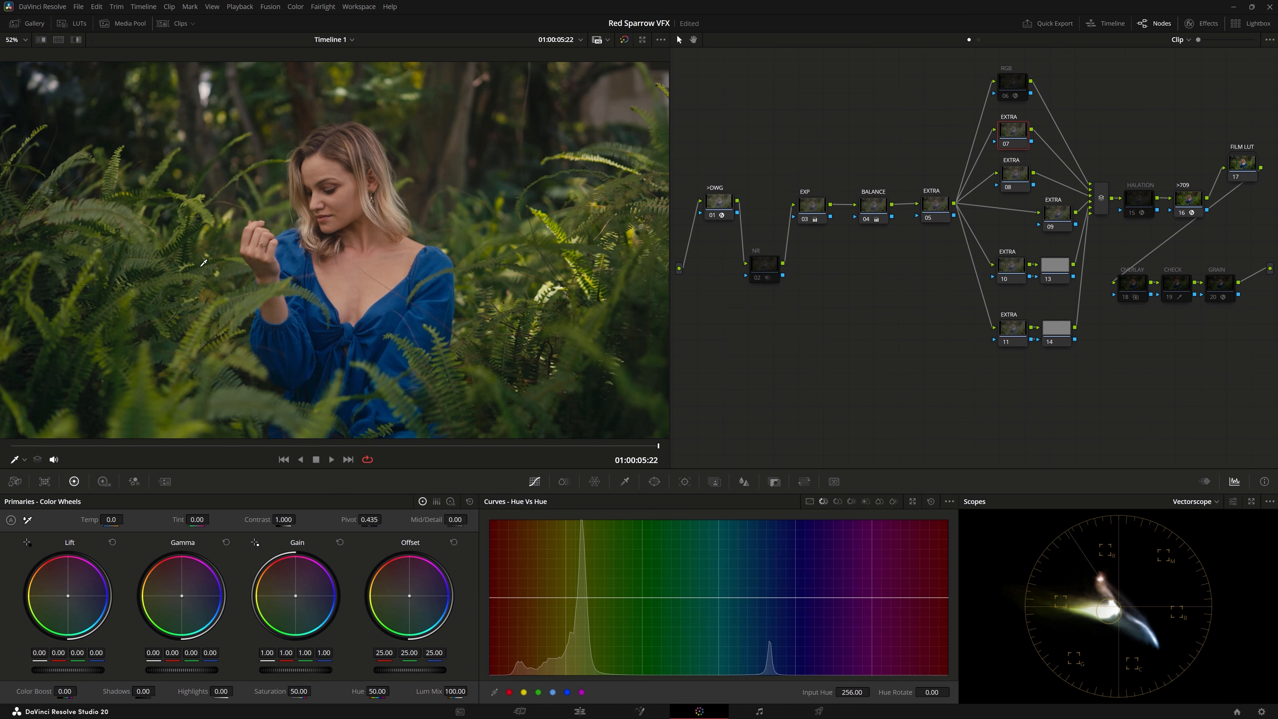
{"action": "left_click", "coordinate": [169, 277]}
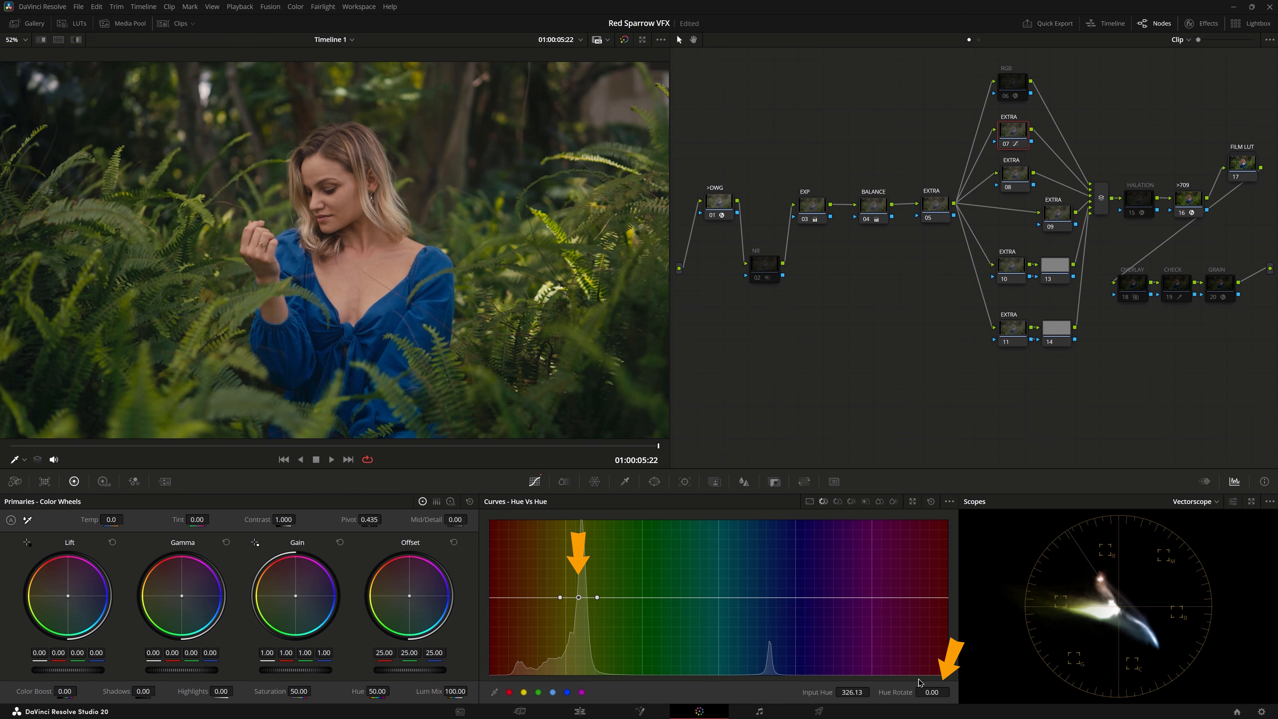
{"action": "left_click_drag", "start_coordinate": [929, 691], "coordinate": [910, 691]}
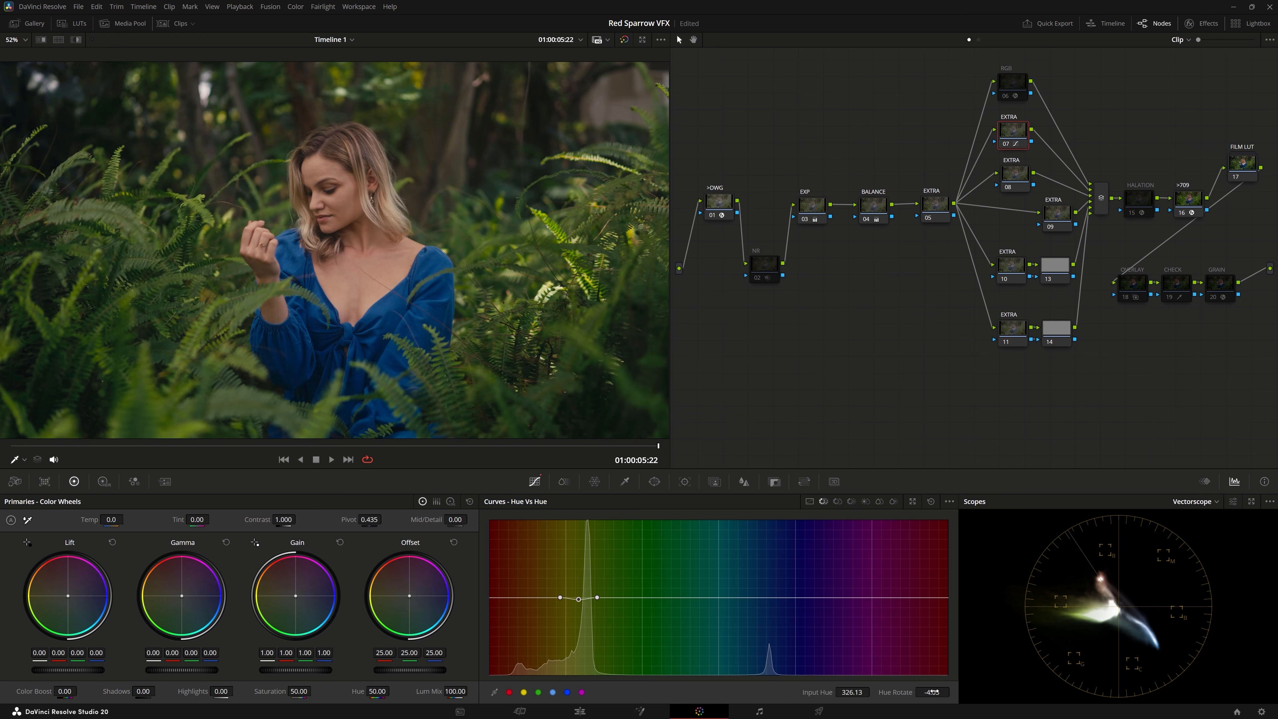
{"action": "key", "text": "ctrl+d"}
{"action": "key", "text": "ctrl+d"}
Sample the fern green on the Hue Vs Sat curve and lower its saturation to 0.43.
{"action": "left_click", "coordinate": [838, 503]}
{"action": "left_click", "coordinate": [196, 326]}
{"action": "left_click_drag", "start_coordinate": [579, 597], "coordinate": [581, 646]}
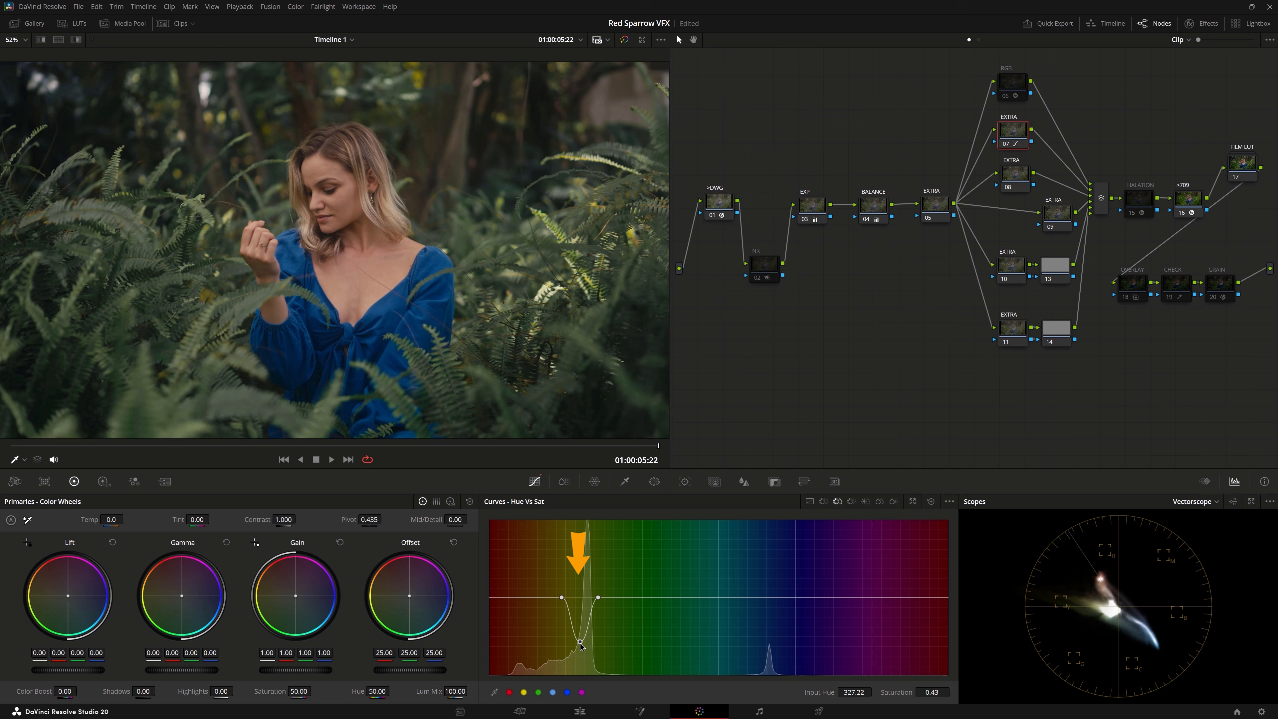
Widen the Hue Vs Sat dip between input hues 308.43 and 59.57, with its low point at hue 330.35 and saturation 0.43.
{"action": "left_click_drag", "start_coordinate": [602, 600], "coordinate": [699, 601]}
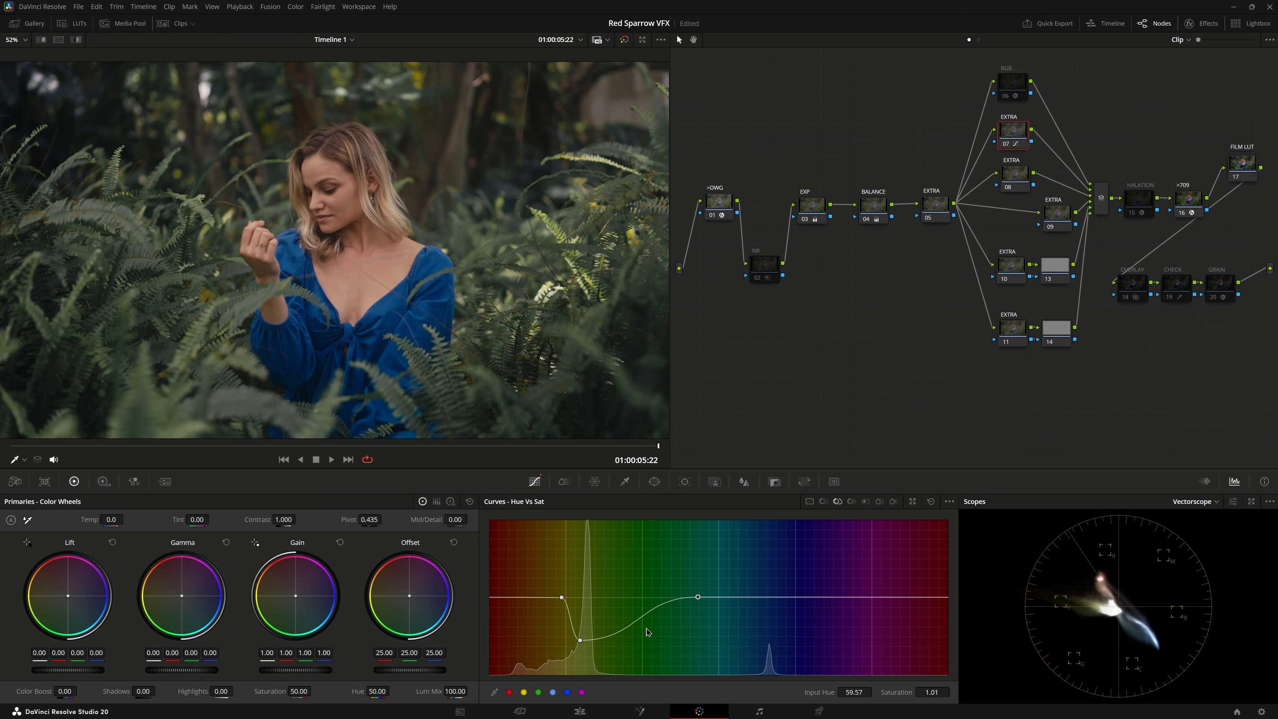
{"action": "left_click_drag", "start_coordinate": [581, 640], "coordinate": [581, 638]}
{"action": "left_click_drag", "start_coordinate": [580, 636], "coordinate": [557, 598]}
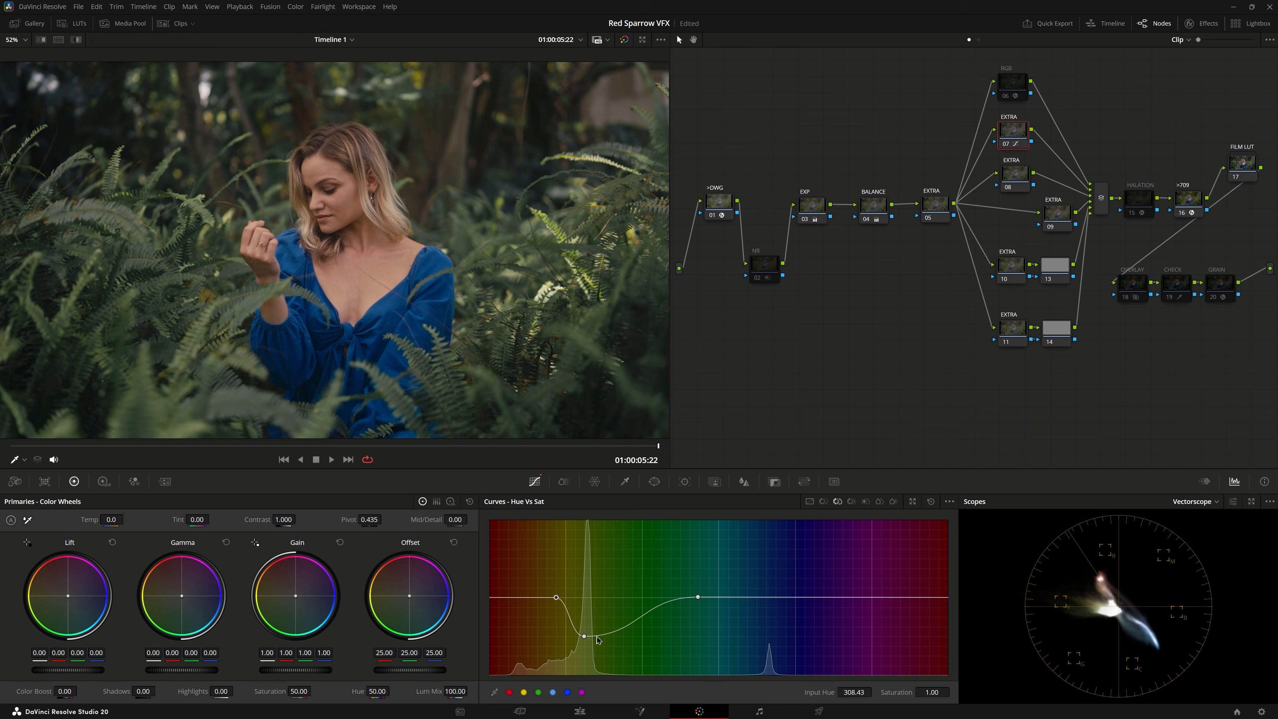
{"action": "left_click_drag", "start_coordinate": [584, 637], "coordinate": [586, 643]}
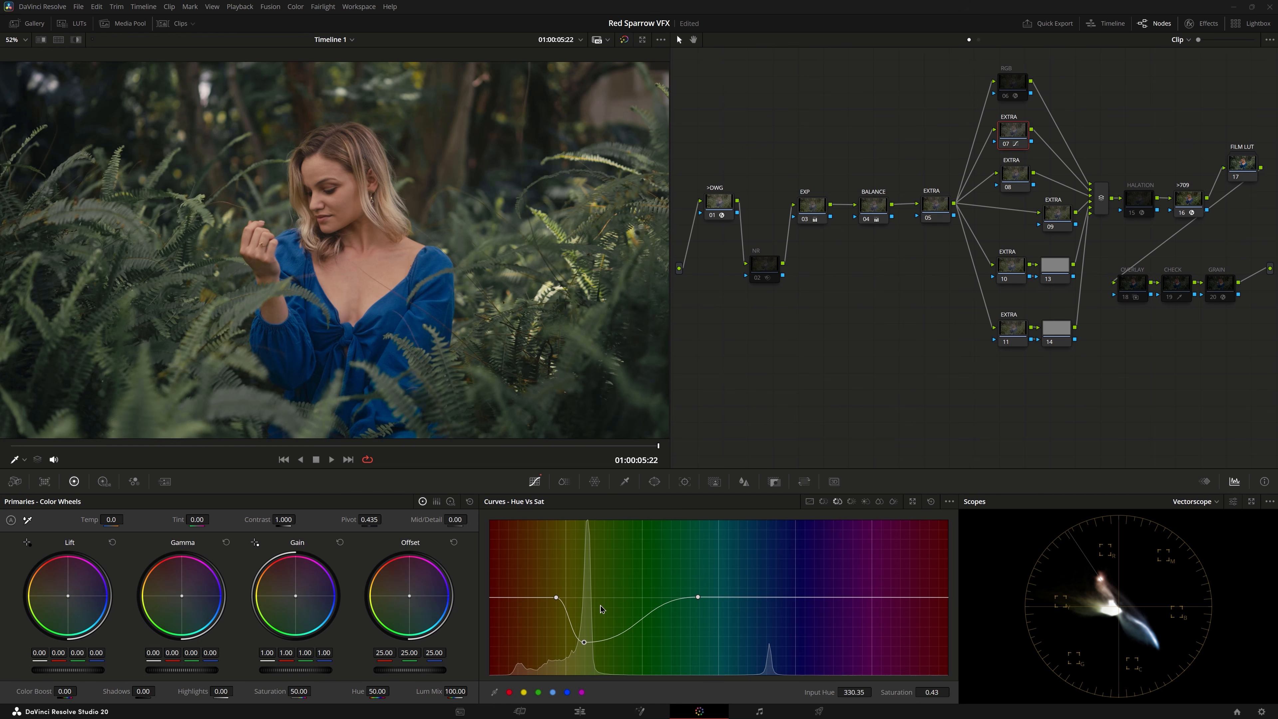
Compare the image with EXTRA node 07 off and on, and leave it enabled.
{"action": "key", "text": "ctrl+d"}
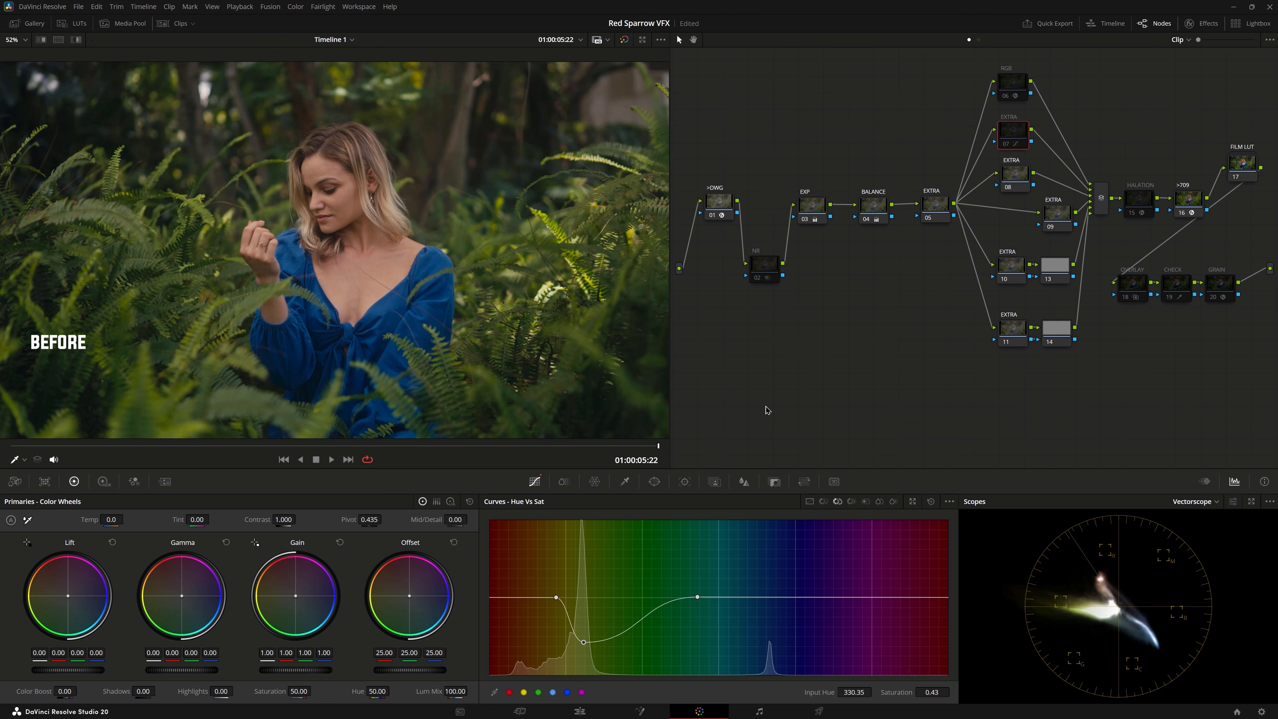
{"action": "key", "text": "ctrl+d"}
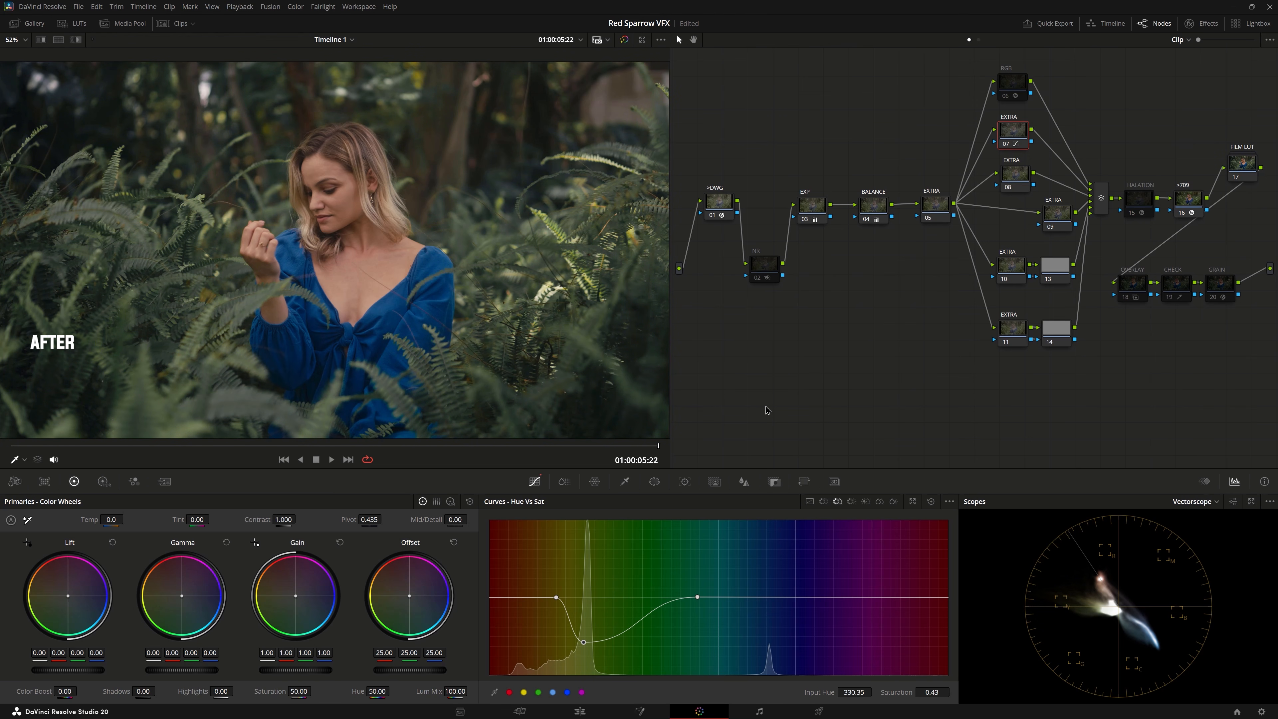
{"action": "key", "text": "ctrl+d"}
{"action": "key", "text": "ctrl+d"}
Add an inverted circle window to EXTRA node 08 and place it over the woman at Pan 50.66 and Tilt 50.10.
{"action": "left_click", "coordinate": [1017, 188]}
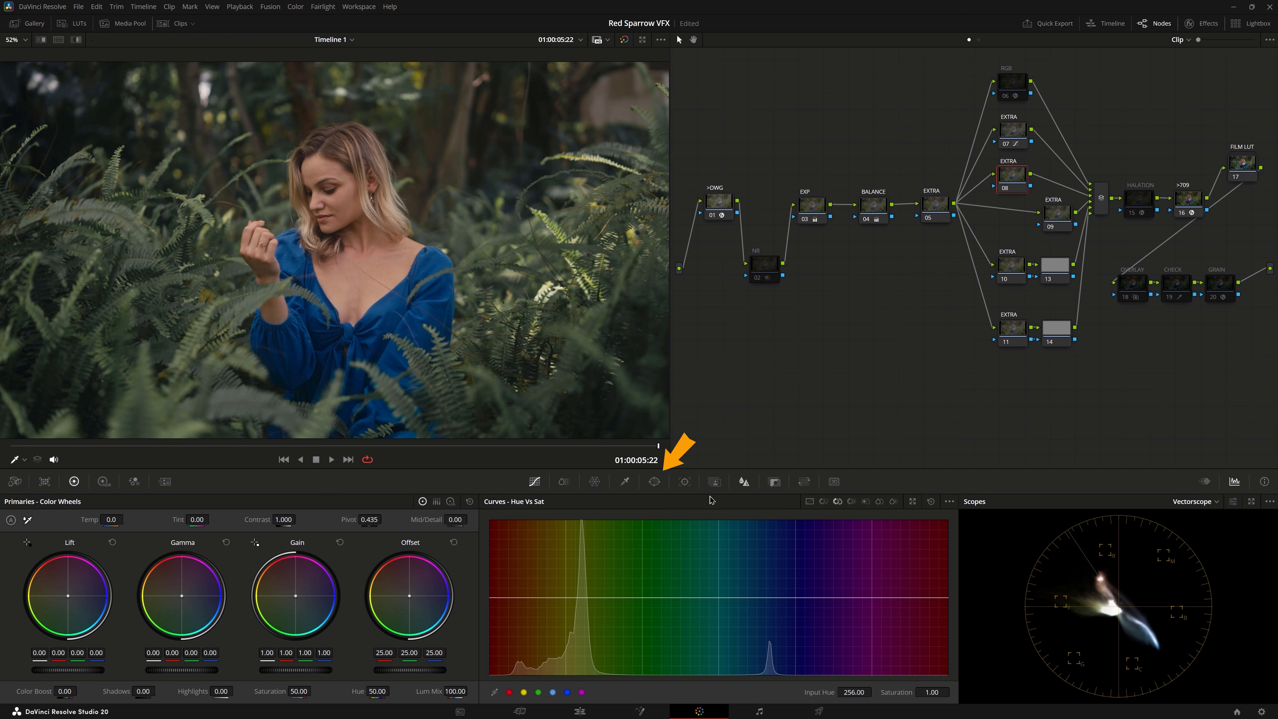
{"action": "left_click", "coordinate": [655, 484]}
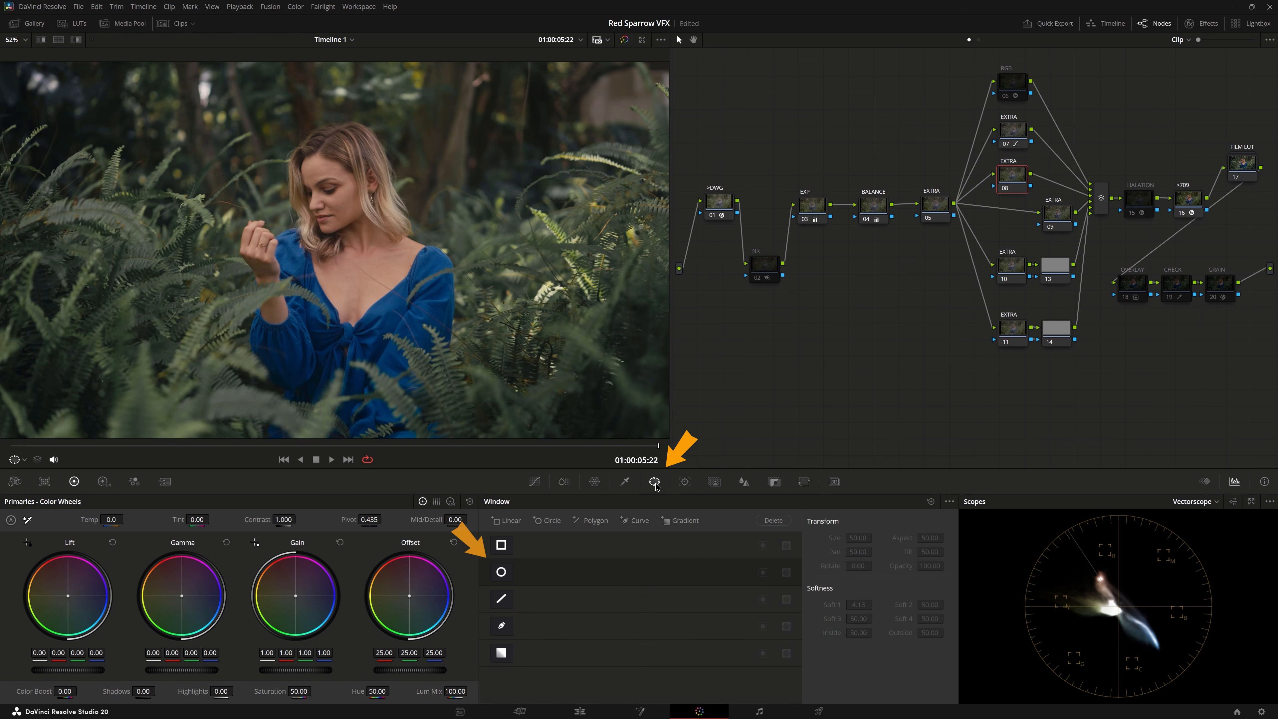
{"action": "left_click", "coordinate": [501, 572]}
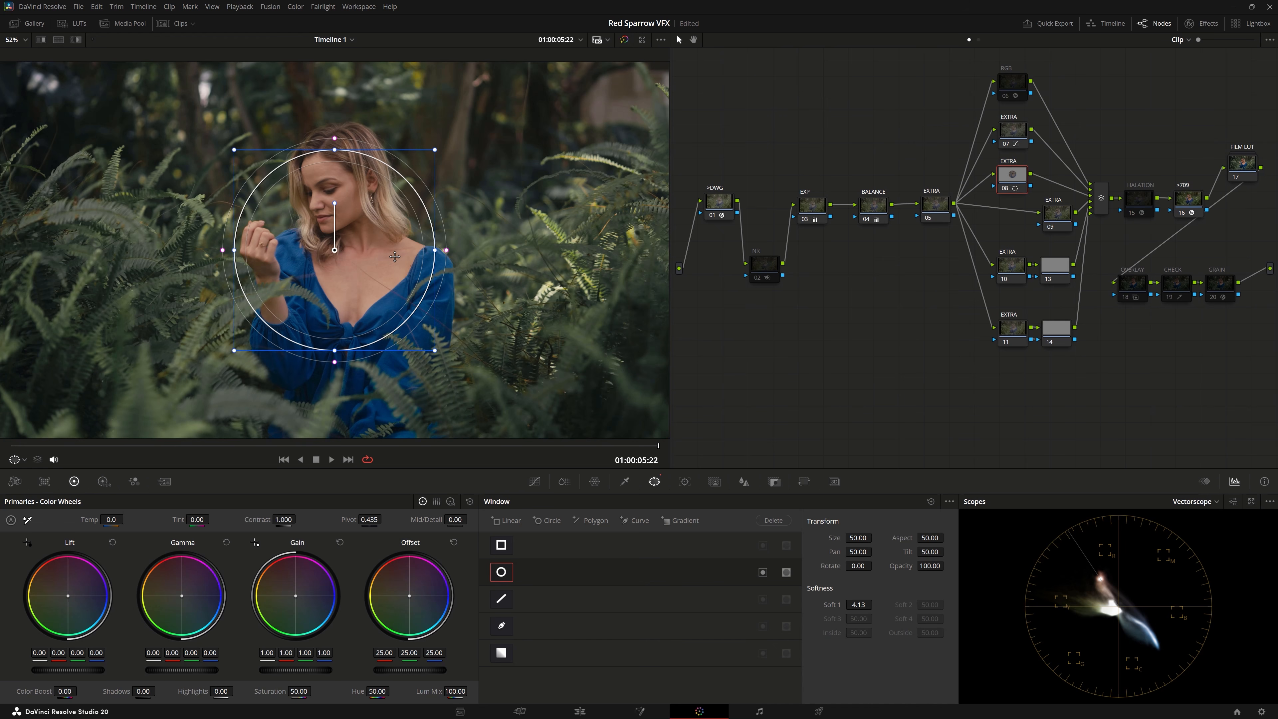
{"action": "left_click", "coordinate": [763, 573]}
{"action": "left_click_drag", "start_coordinate": [352, 304], "coordinate": [357, 290]}
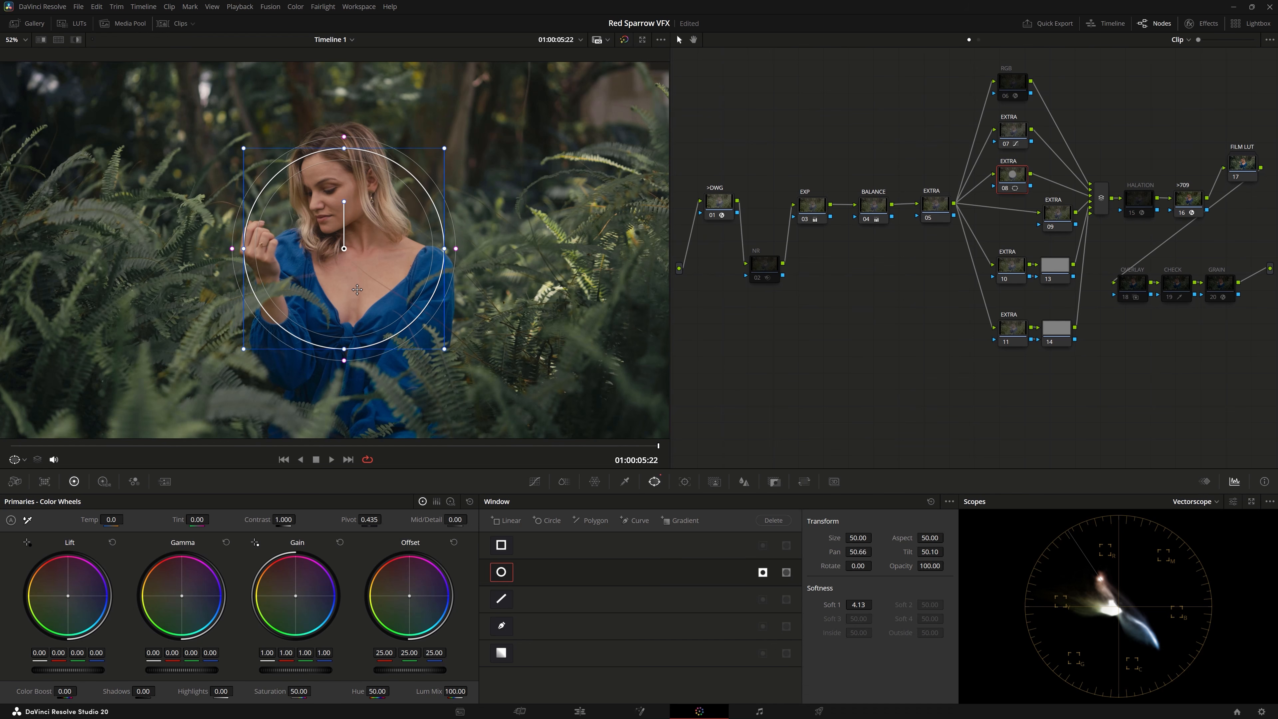
Stretch the circle window into a tall oval around the woman with Aspect 34.40 and Soft 1 of 13.92.
{"action": "left_click_drag", "start_coordinate": [448, 147], "coordinate": [457, 134]}
{"action": "left_click_drag", "start_coordinate": [344, 135], "coordinate": [344, 119]}
{"action": "left_click_drag", "start_coordinate": [470, 249], "coordinate": [347, 413]}
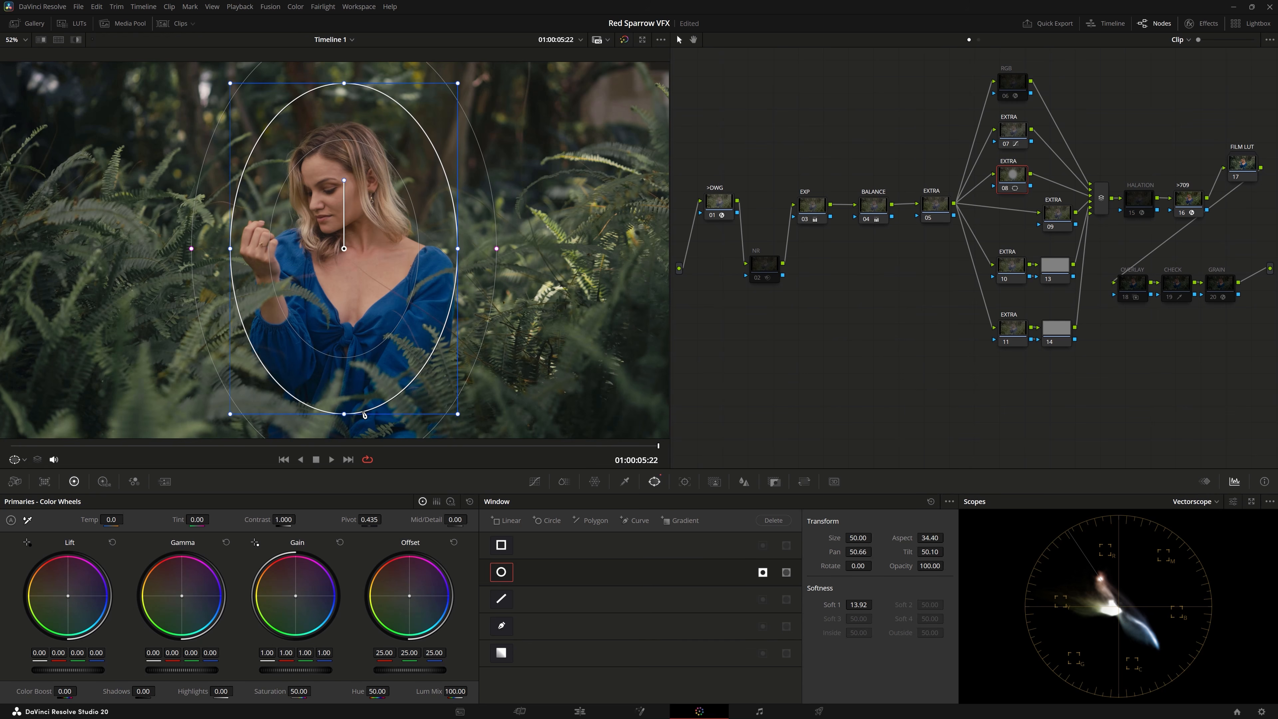
Fit the oval to the woman's pose with Rotate -13.43, Size 50.36, Aspect 35.40, Pan 50.84 and Tilt 49.27.
{"action": "left_click_drag", "start_coordinate": [335, 177], "coordinate": [332, 177]}
{"action": "left_click_drag", "start_coordinate": [348, 245], "coordinate": [356, 255]}
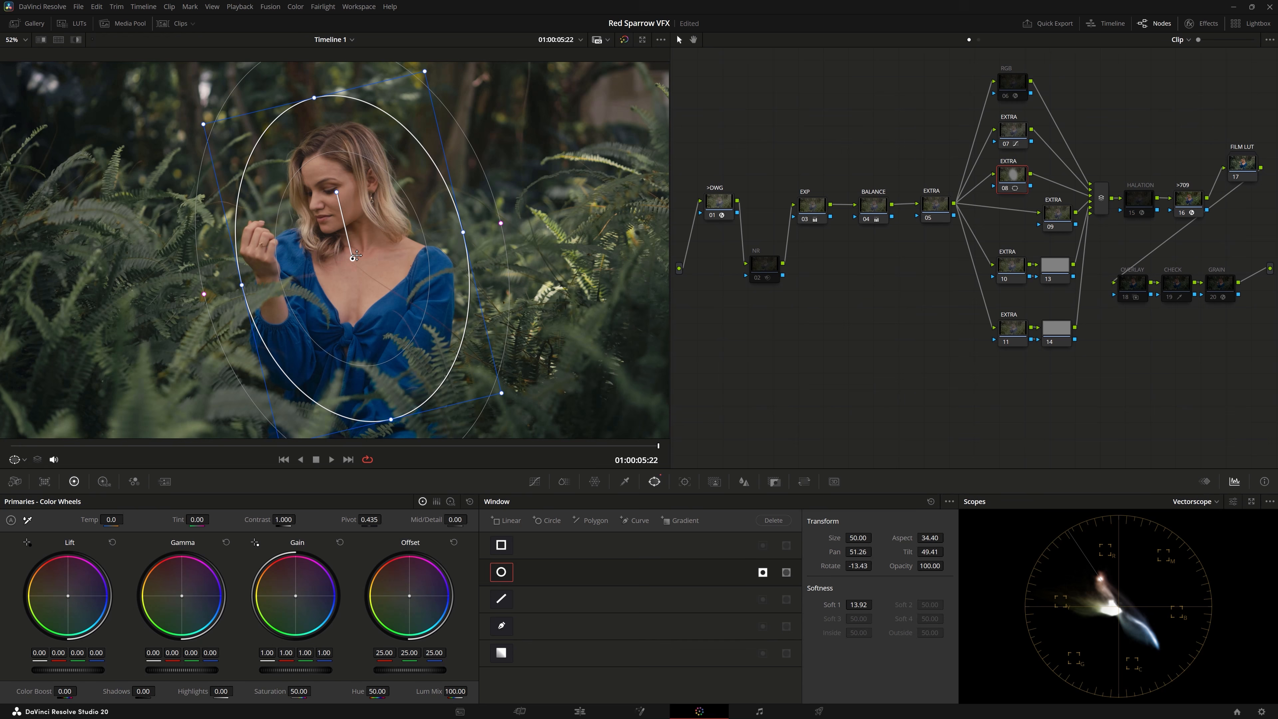
{"action": "left_click_drag", "start_coordinate": [243, 285], "coordinate": [236, 286]}
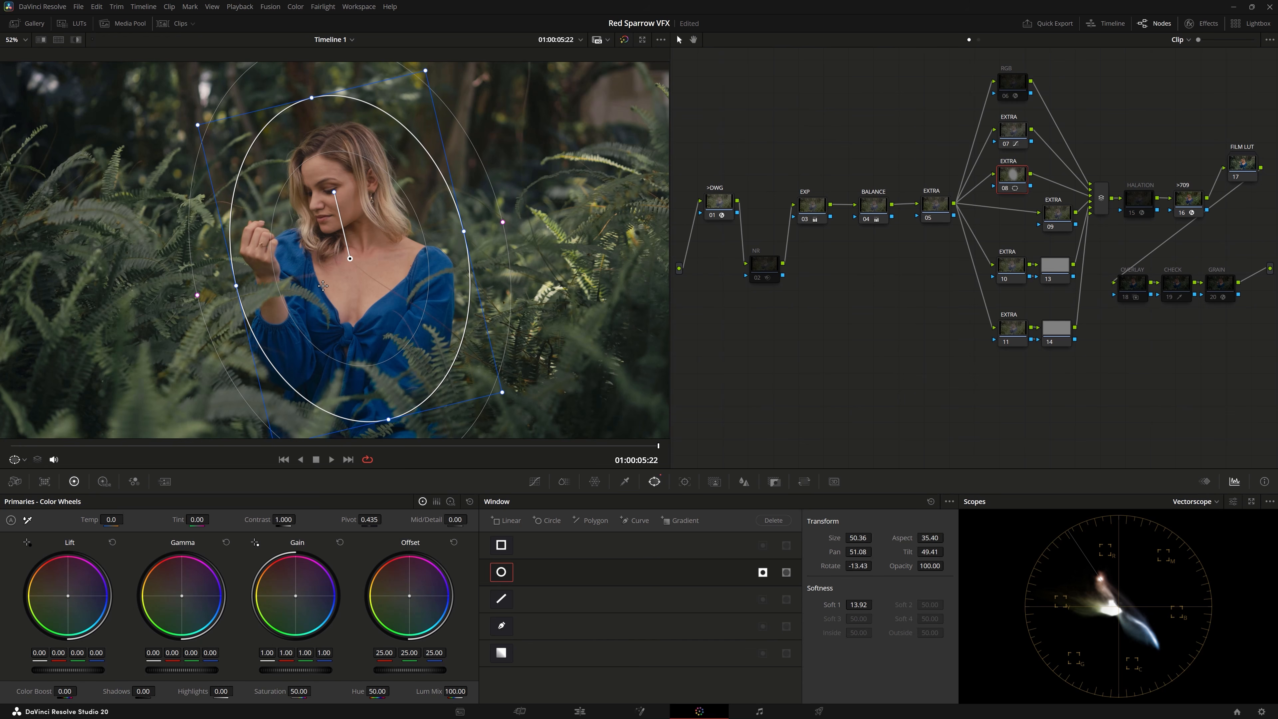
{"action": "left_click_drag", "start_coordinate": [323, 285], "coordinate": [319, 288]}
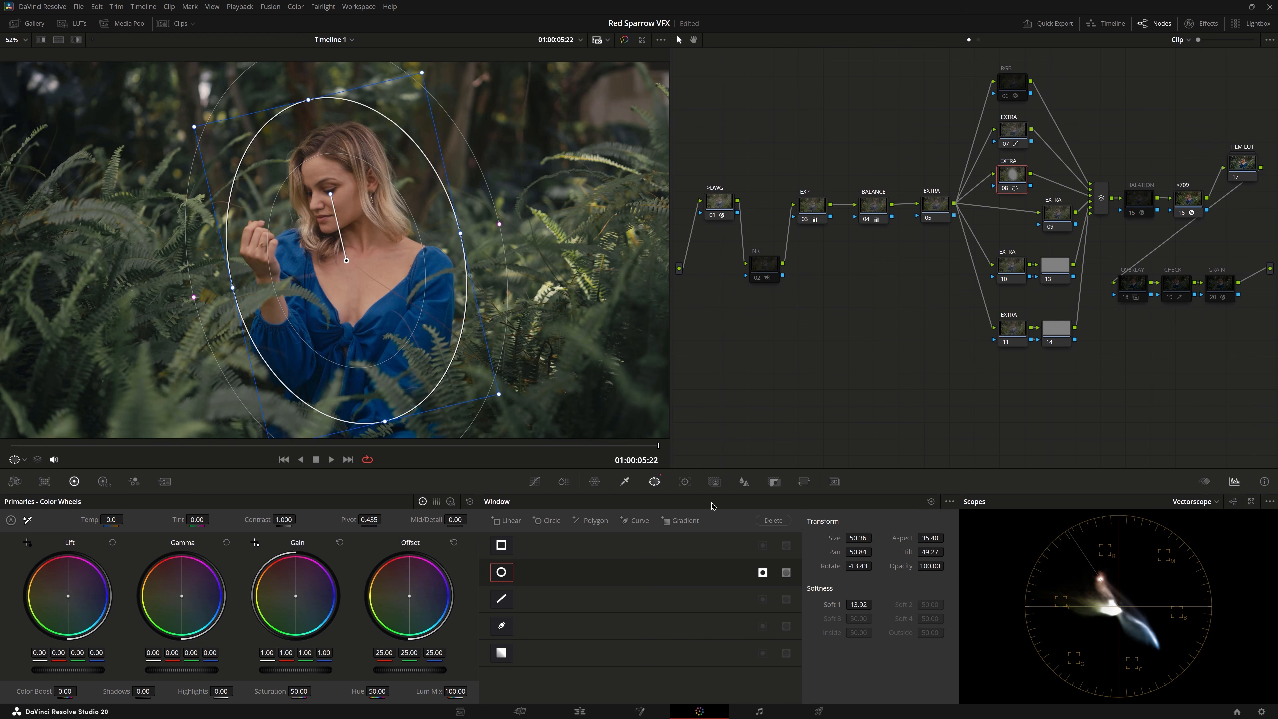
Raise the ColorSlice Density of EXTRA node 08 to 0.26.
{"action": "left_click", "coordinate": [570, 485]}
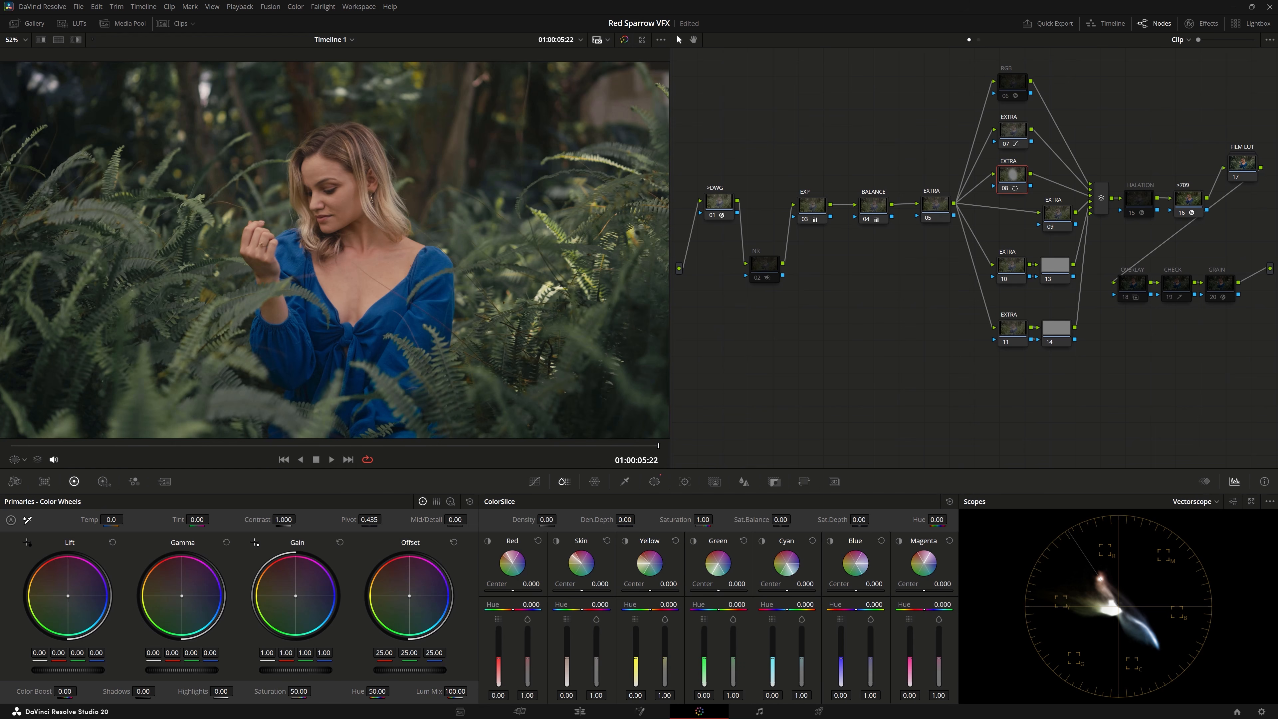
{"action": "left_click_drag", "start_coordinate": [523, 519], "coordinate": [559, 517]}
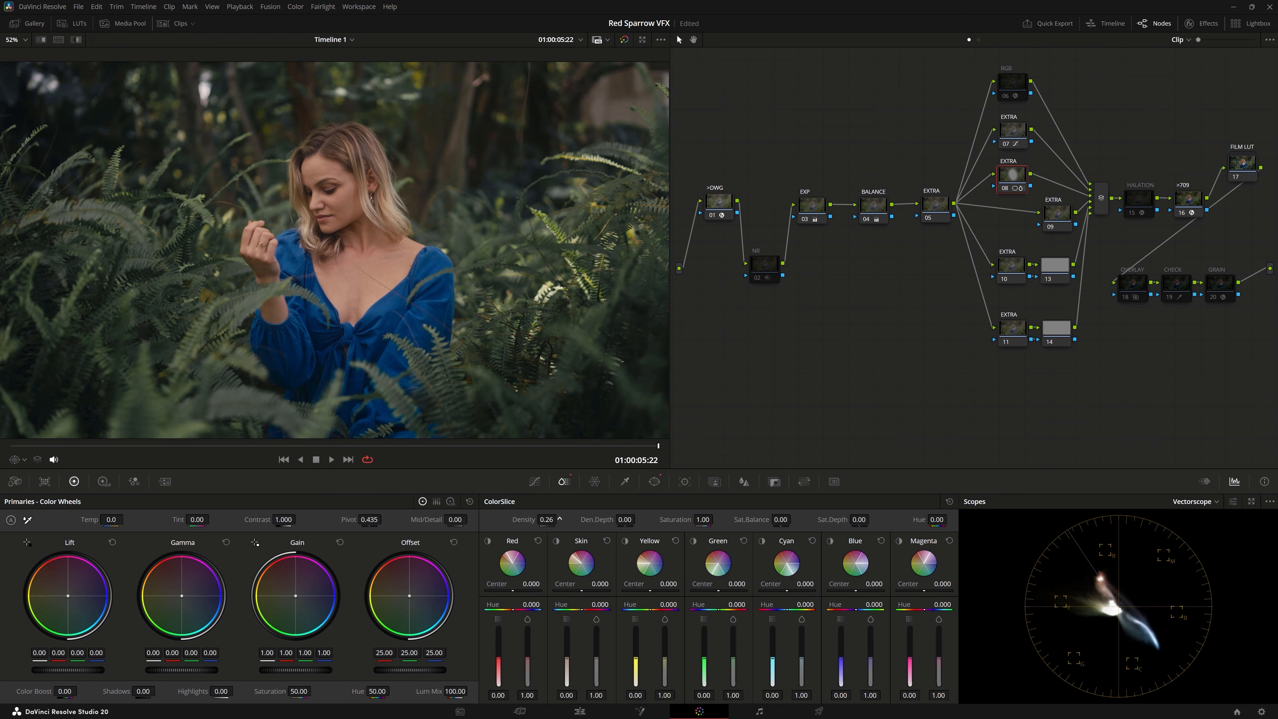
Raise EXTRA node 08's ColorSlice Density to 0.40, lower its Highlights to -40.50, and compare the image with the node off and on.
{"action": "left_click_drag", "start_coordinate": [560, 518], "coordinate": [559, 519]}
{"action": "left_click_drag", "start_coordinate": [198, 691], "coordinate": [174, 691]}
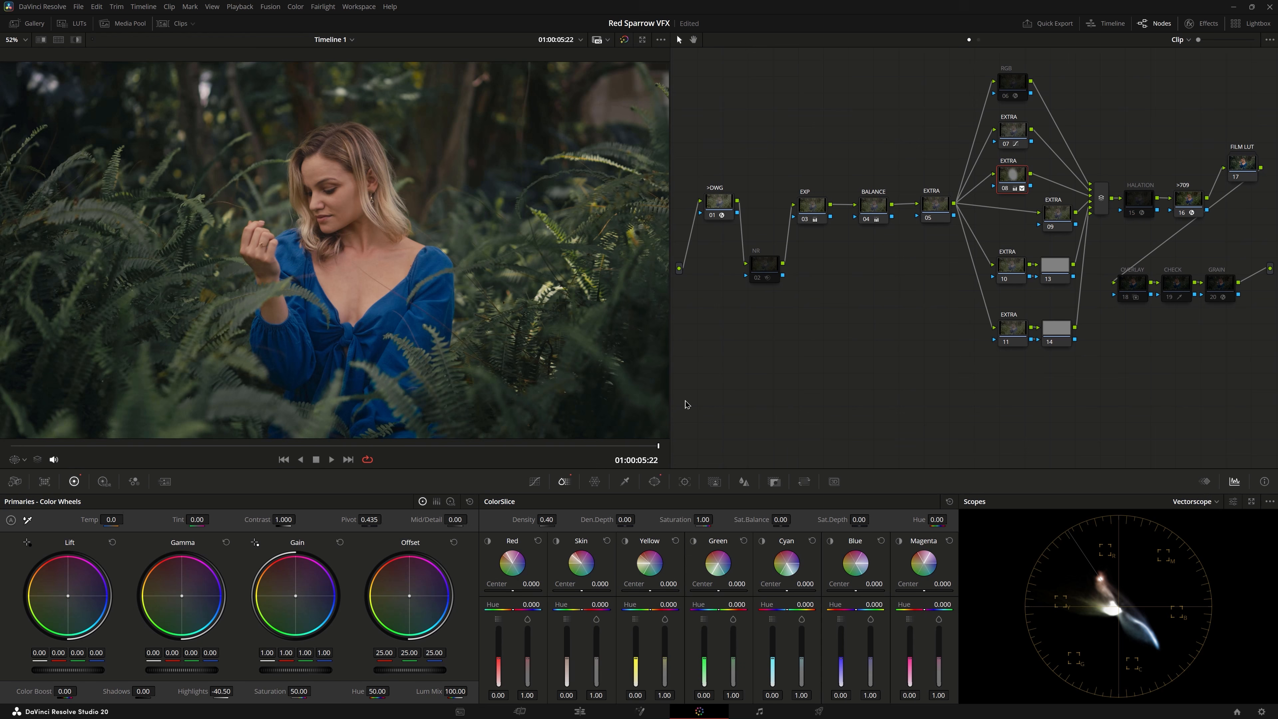
{"action": "key", "text": "ctrl+d"}
{"action": "key", "text": "ctrl+d"}
{"action": "key", "text": "ctrl+d"}
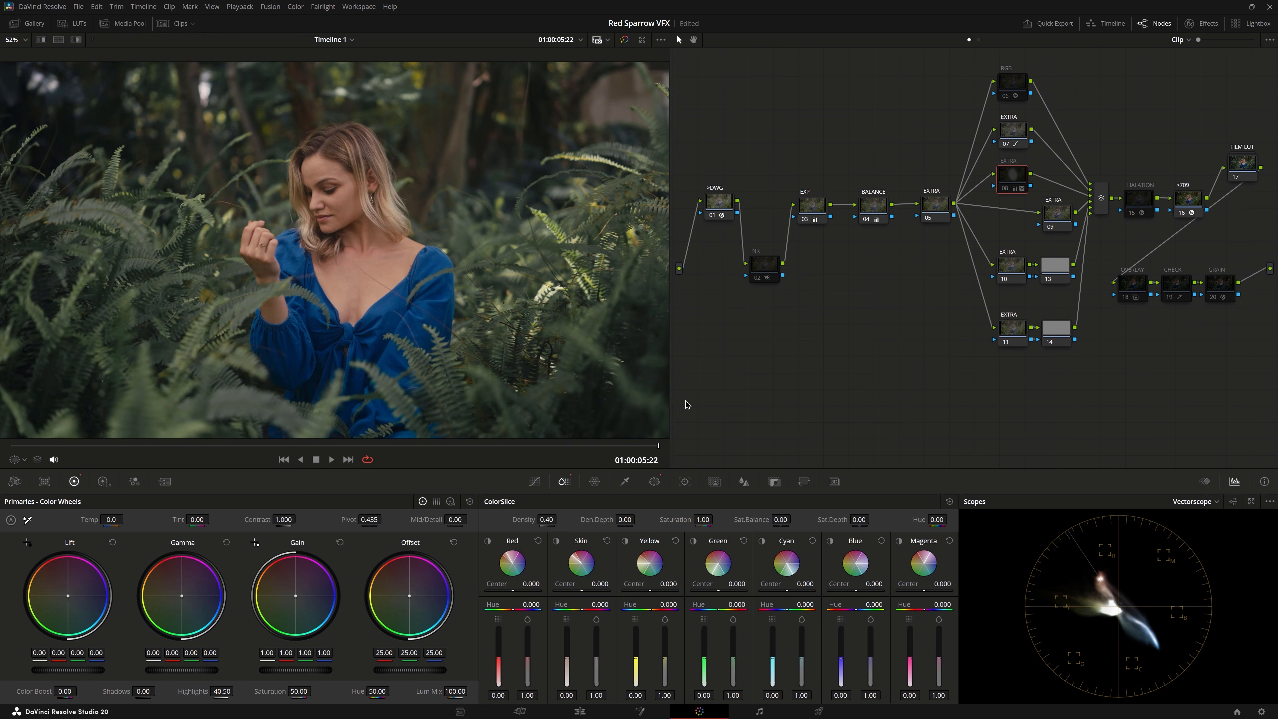
{"action": "key", "text": "ctrl+d"}
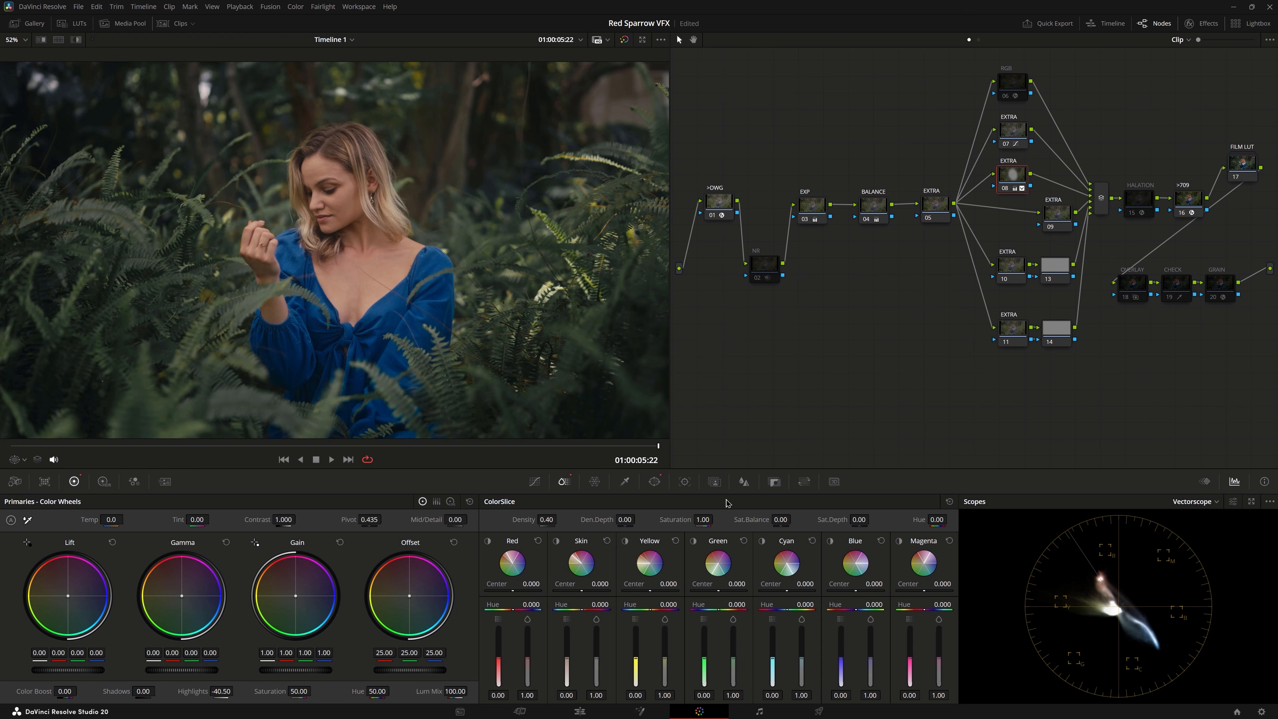
Track the oval window on EXTRA node 08 backwards to the clip's first frame and review the playback full screen.
{"action": "left_click", "coordinate": [690, 483]}
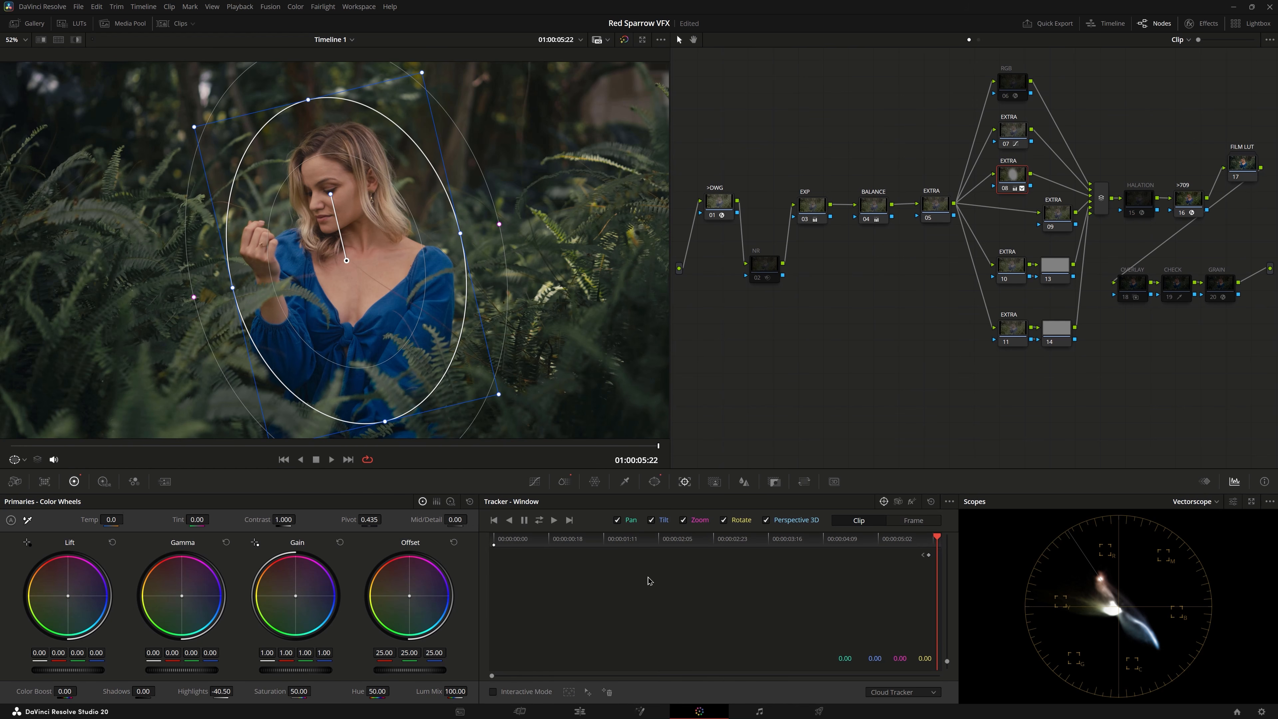
{"action": "left_click", "coordinate": [510, 522]}
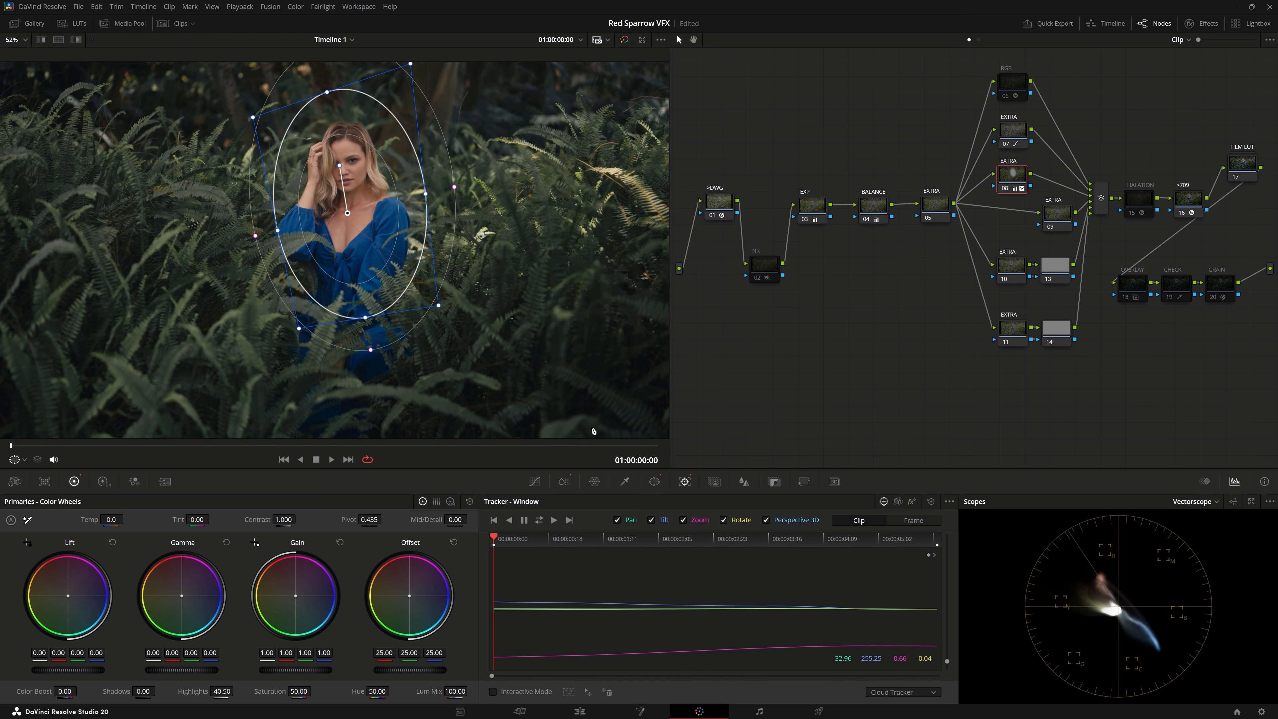
{"action": "key", "text": "ctrl+f"}
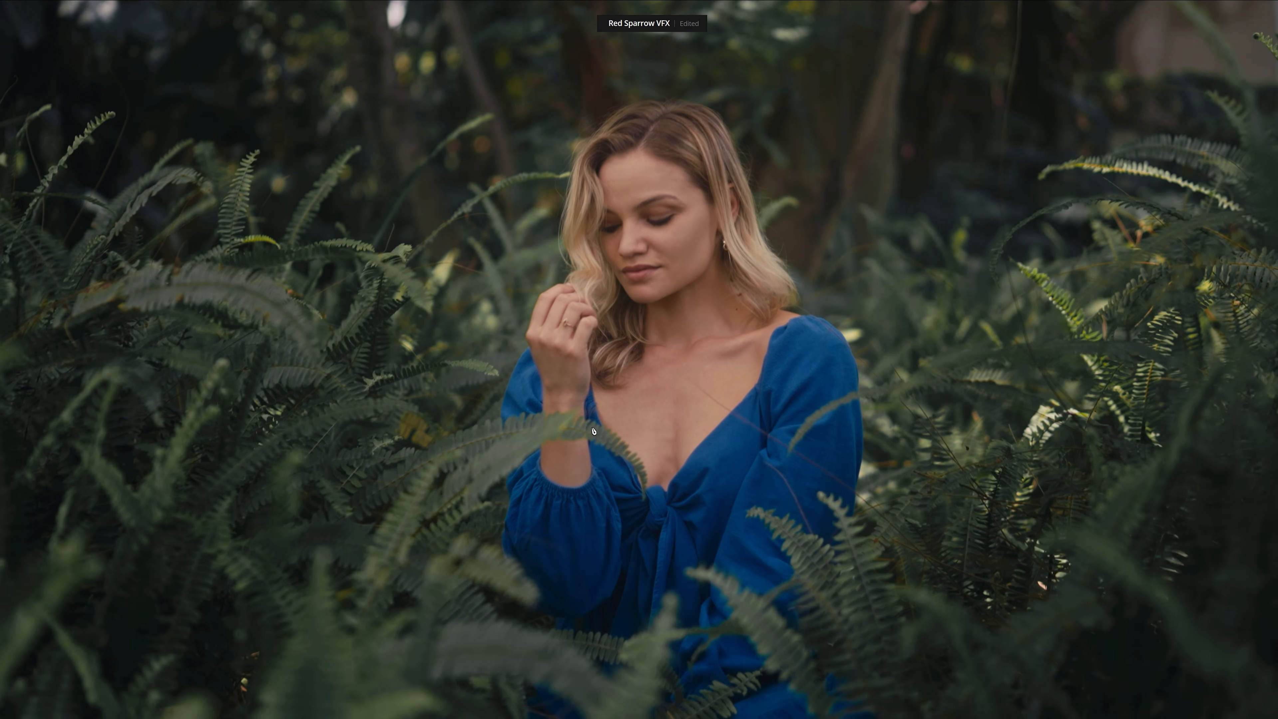
{"action": "key", "text": "Escape"}
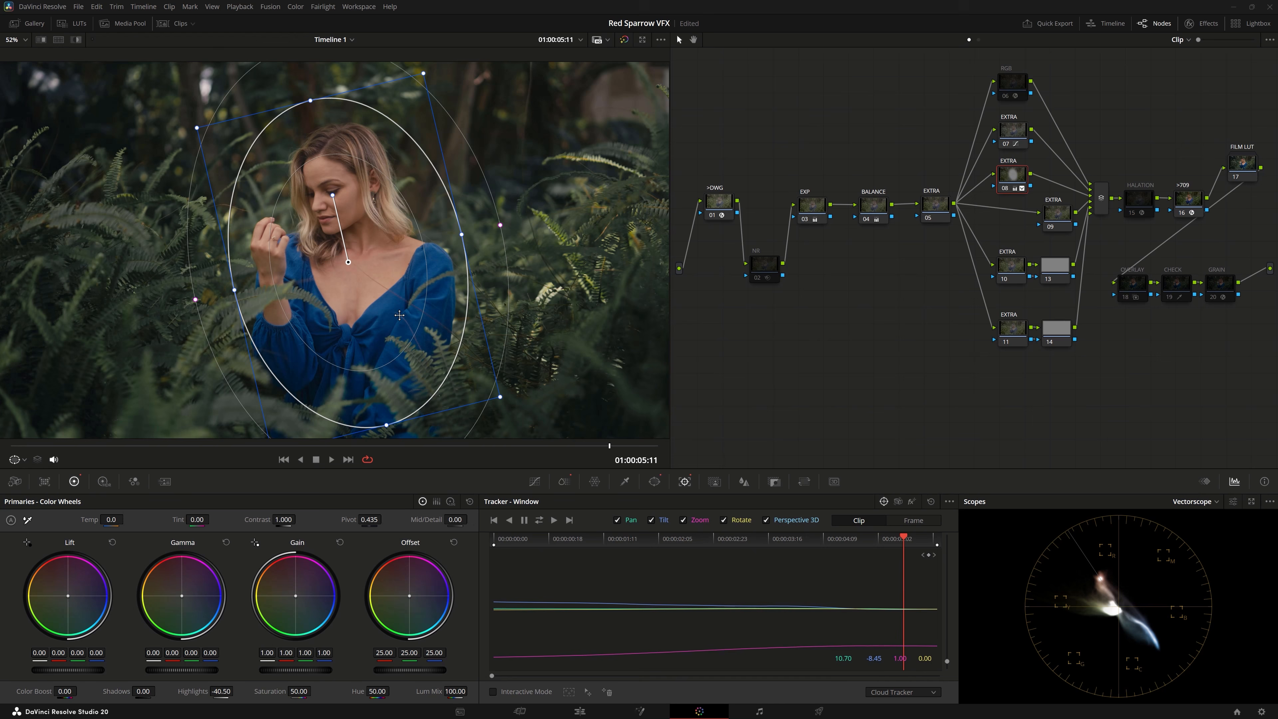
Move the HALATION node up out of the main node row and open its effect settings.
{"action": "left_click", "coordinate": [1141, 201]}
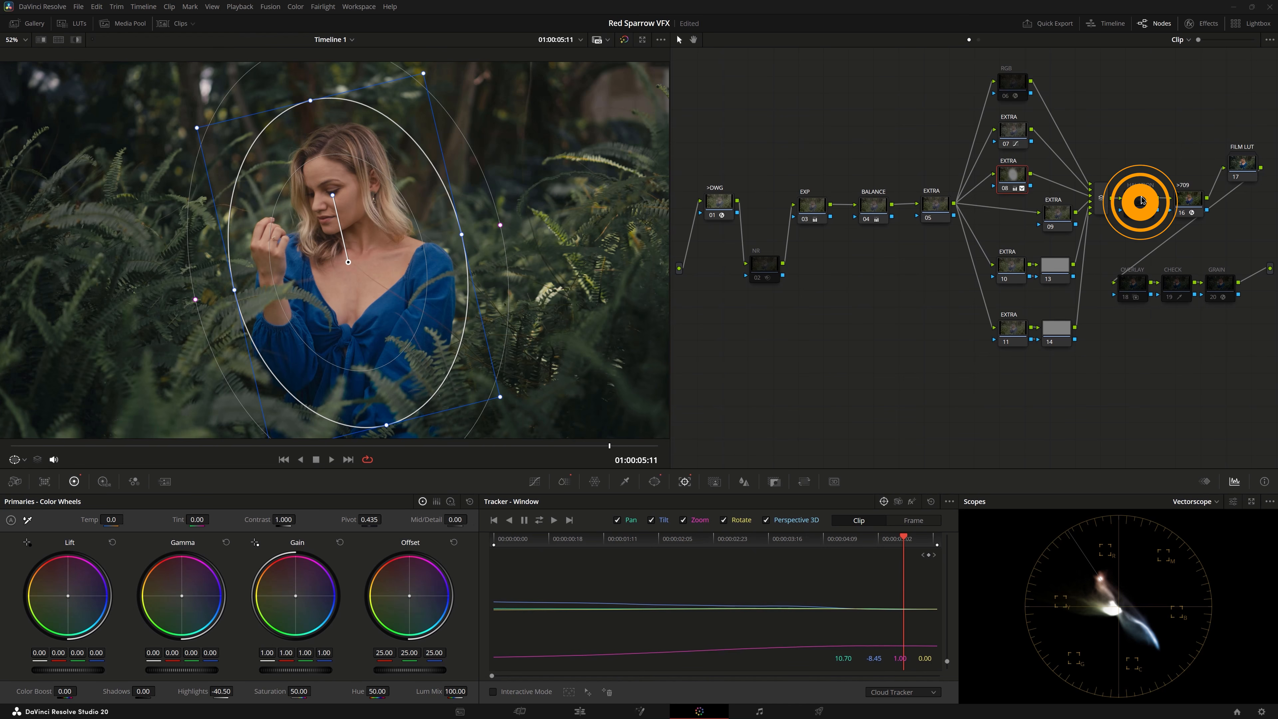
{"action": "left_click_drag", "start_coordinate": [1143, 200], "coordinate": [1133, 137]}
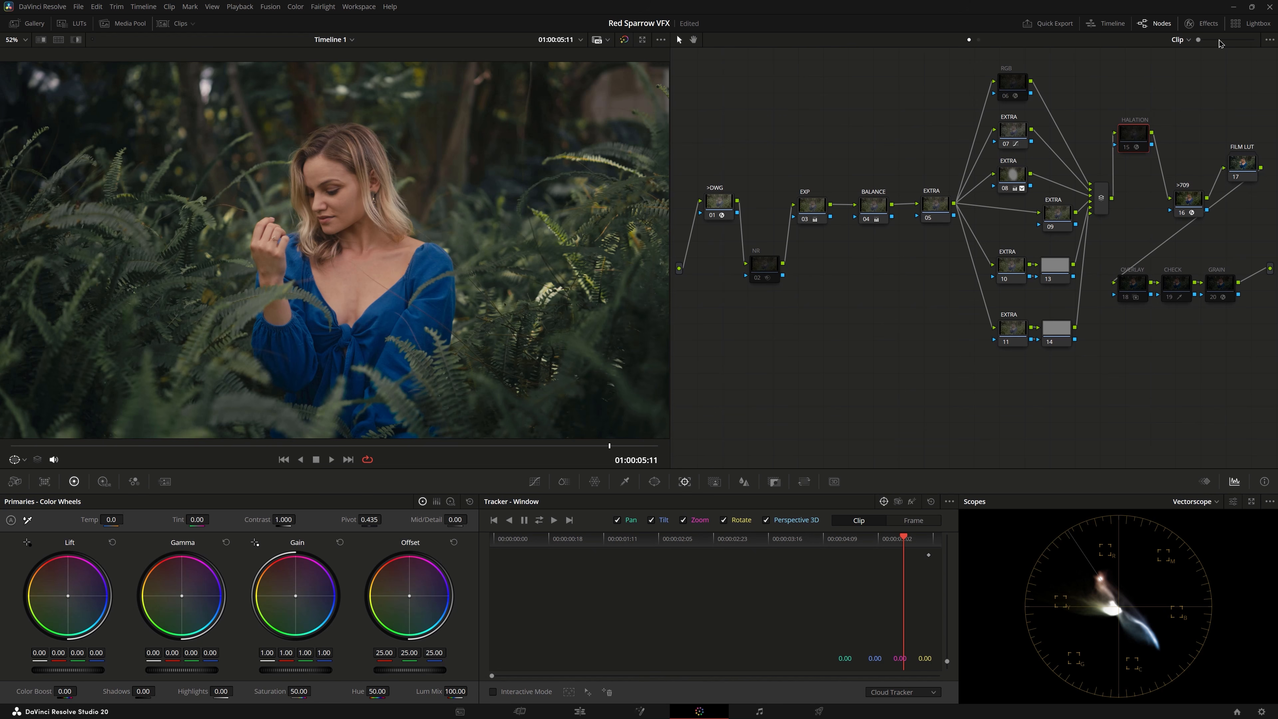
{"action": "left_click", "coordinate": [1205, 24]}
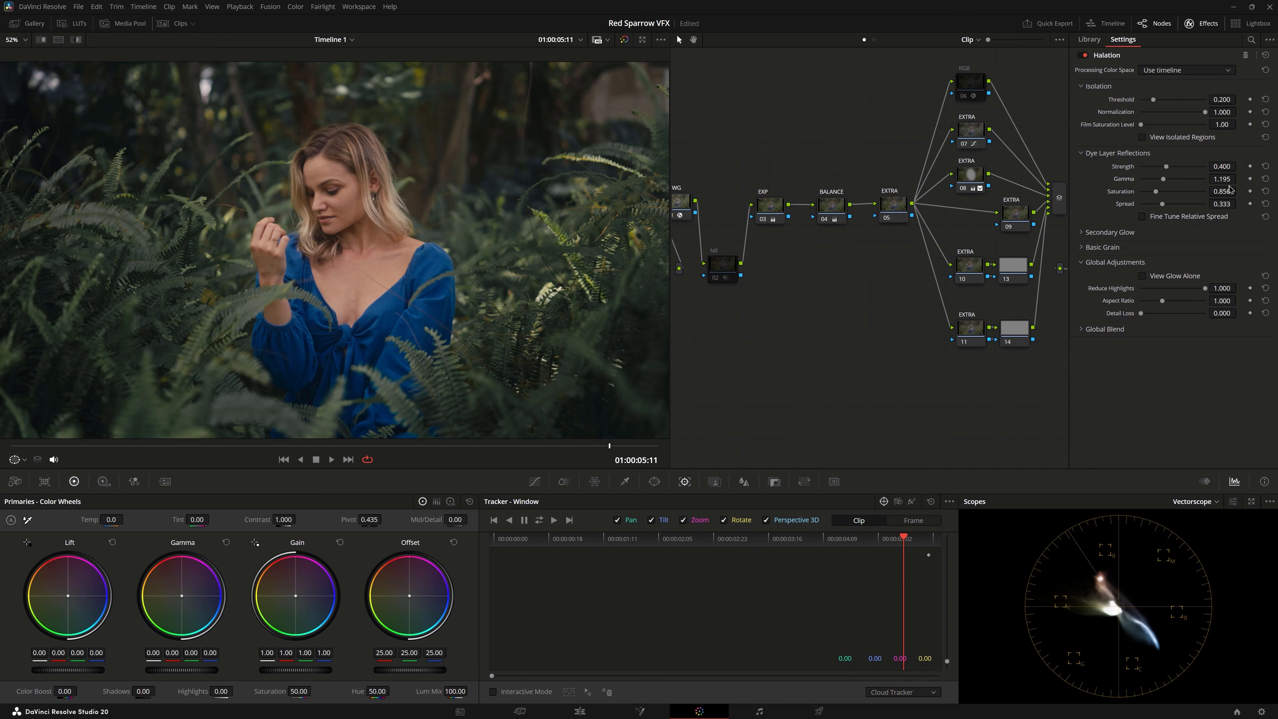
Try the halation with Dye Layer Strength 0.849, Saturation 0.545 and Reduce Highlights 1.212, checking the ferns enlarged.
{"action": "left_click_drag", "start_coordinate": [1228, 189], "coordinate": [1223, 189]}
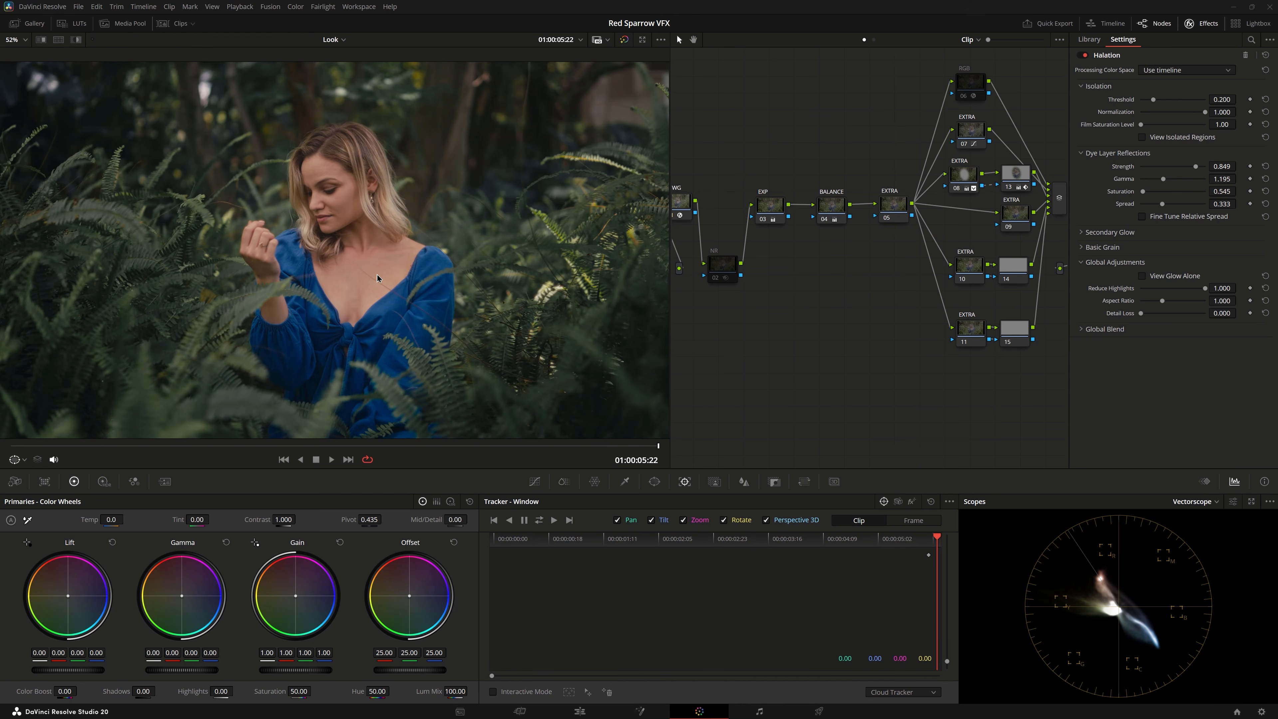
{"action": "scroll", "coordinate": [345, 261], "scroll_direction": "up", "scroll_amount": 1}
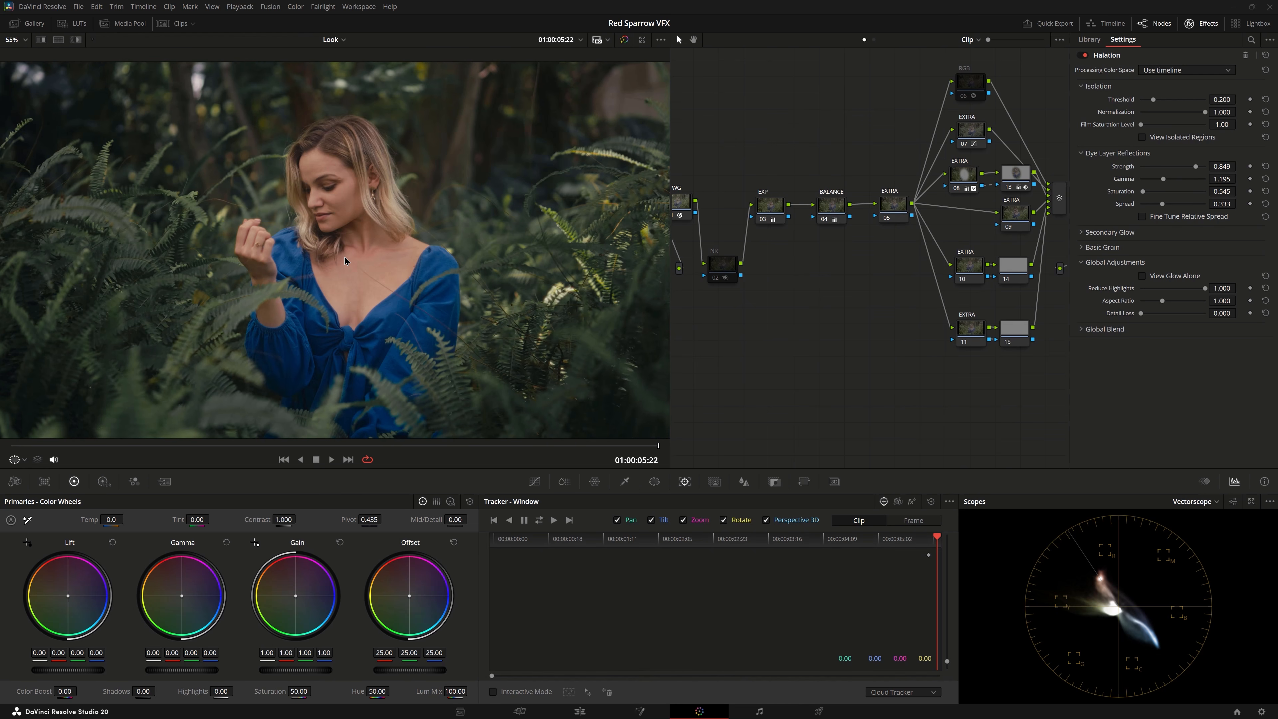
{"action": "scroll", "coordinate": [392, 270], "scroll_direction": "up", "scroll_amount": 4}
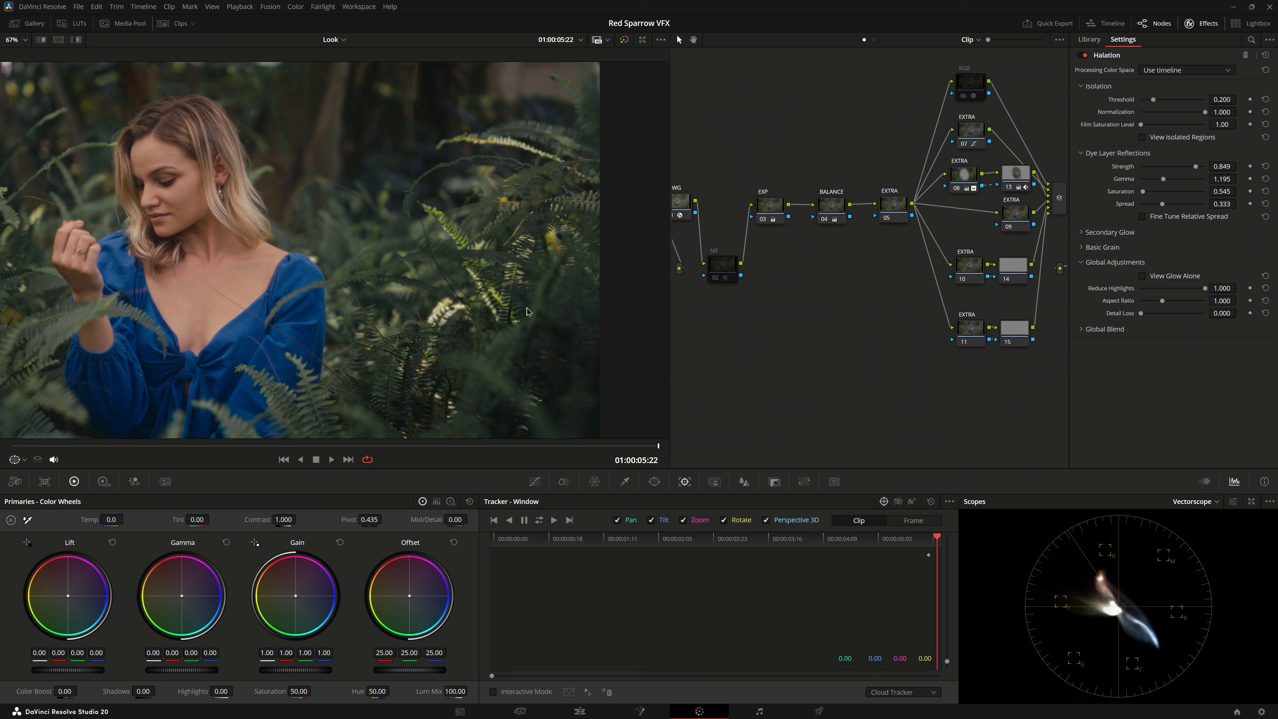
{"action": "key", "text": "shift+z"}
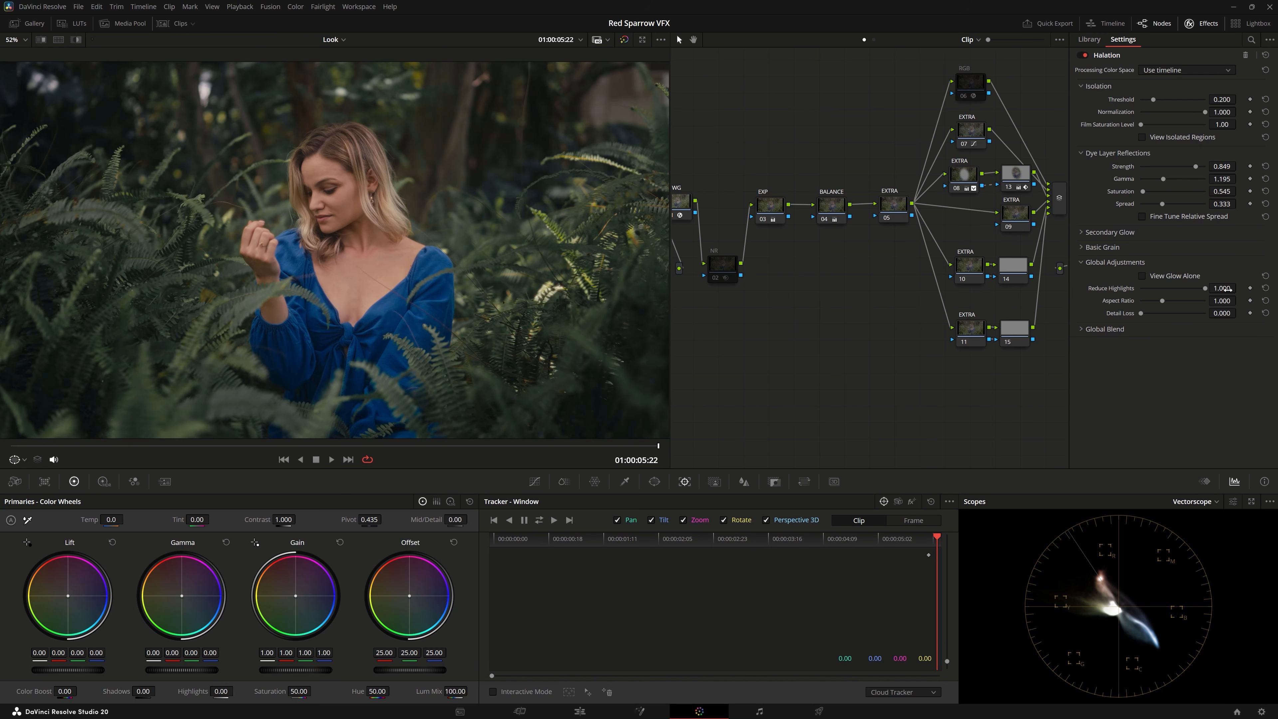
{"action": "mouse_move", "coordinate": [1227, 288]}
{"action": "left_mouse_down"}
{"action": "mouse_move", "coordinate": [1177, 288]}
{"action": "mouse_move", "coordinate": [1238, 287]}
{"action": "left_mouse_up"}
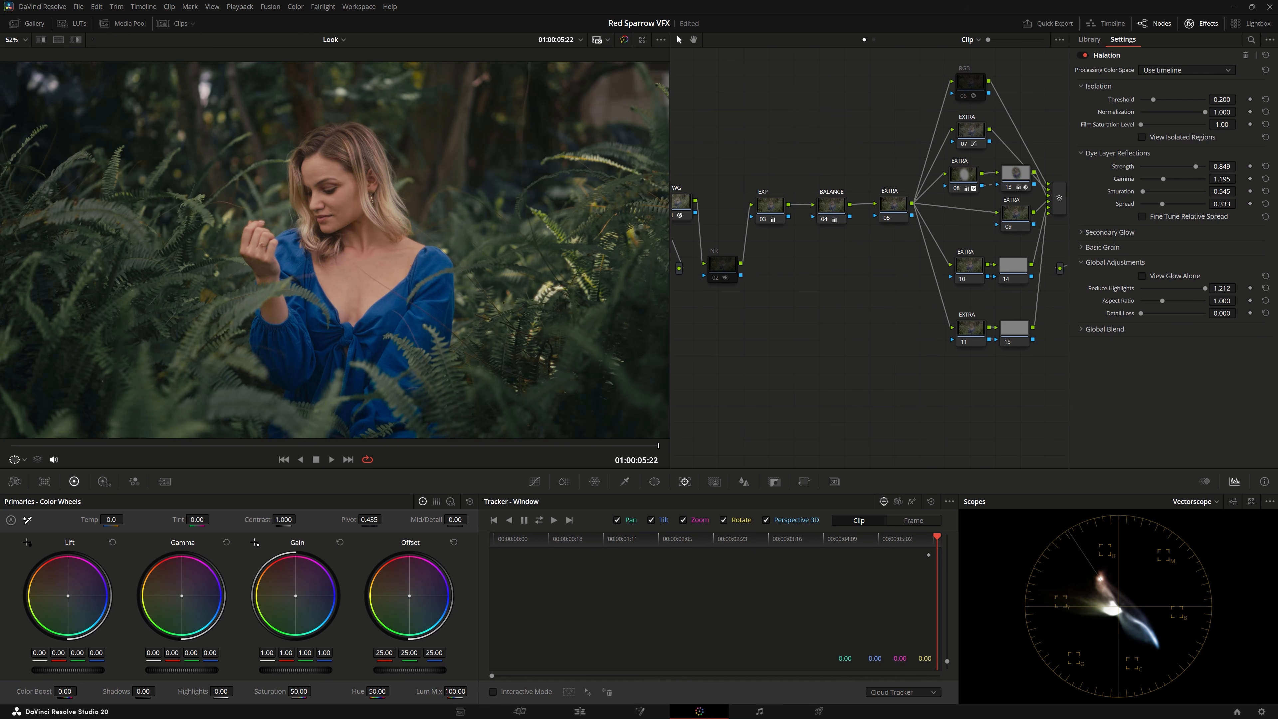
{"action": "double_click", "coordinate": [1205, 289]}
Examine the halation full screen and enlarged around the woman's earring and the bright fern highlights.
{"action": "key", "text": "ctrl+f"}
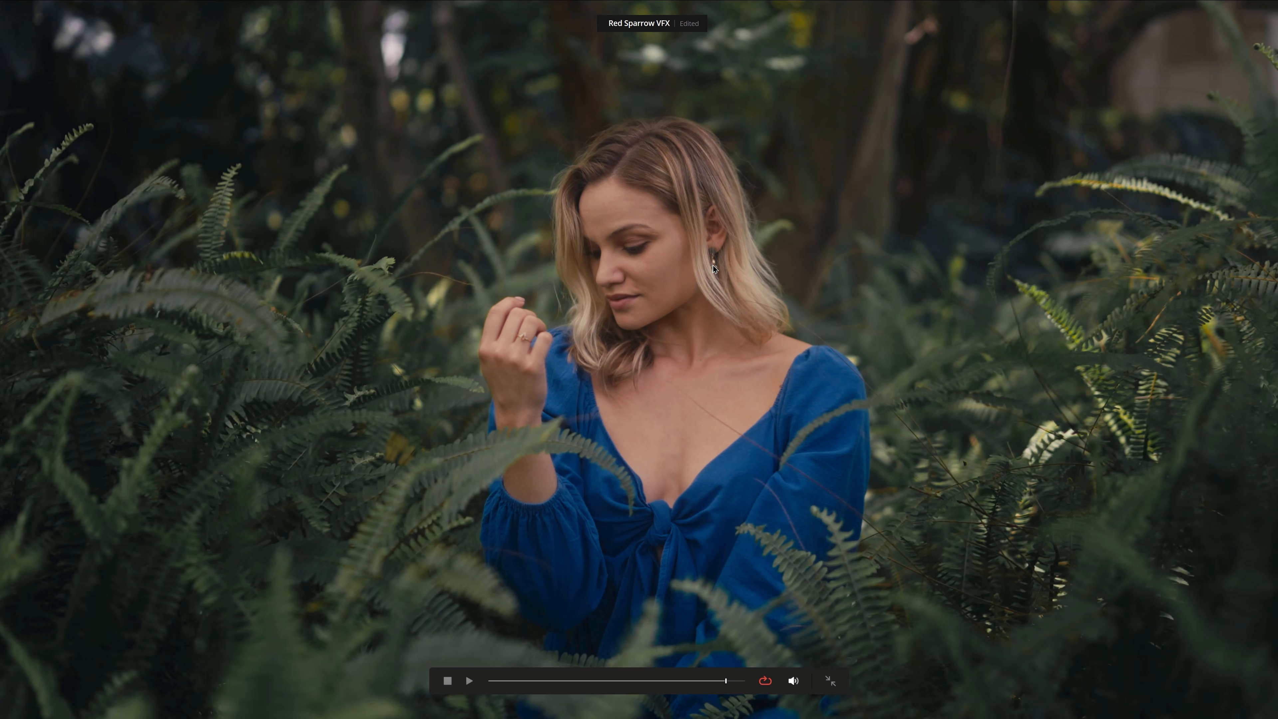
{"action": "key", "text": "Escape"}
{"action": "scroll", "coordinate": [309, 163], "scroll_direction": "up", "scroll_amount": 8}
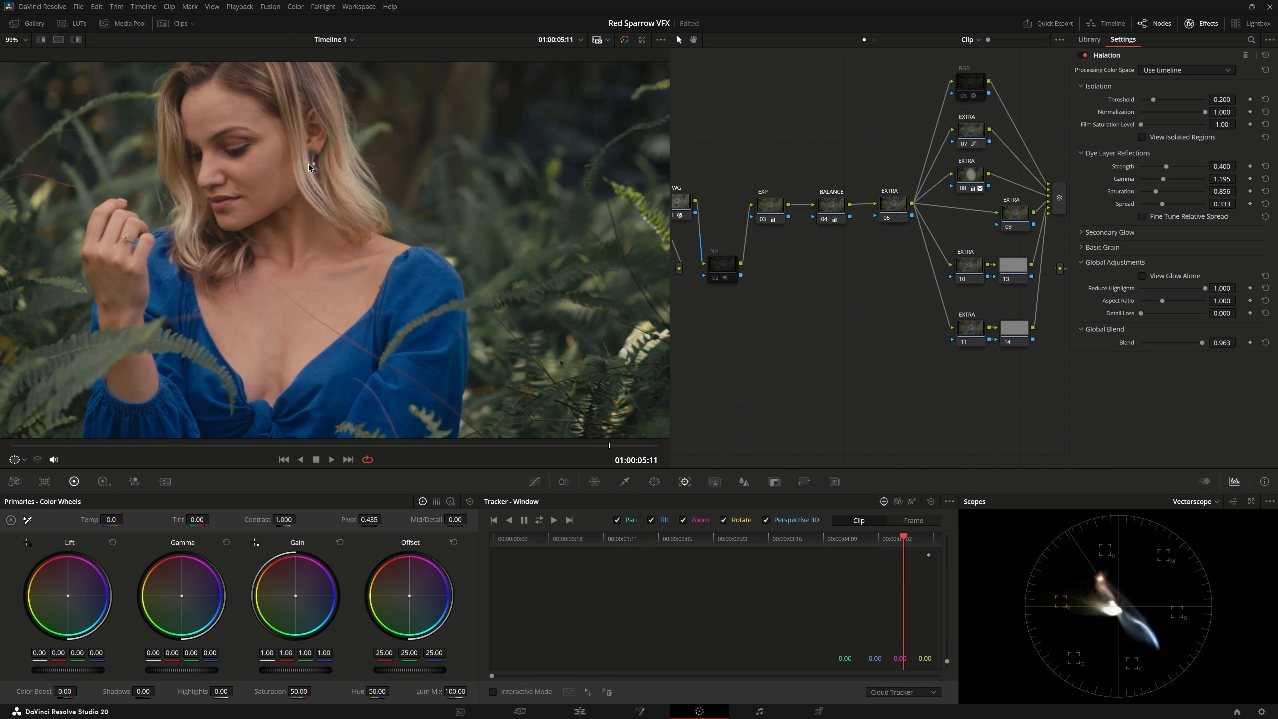
{"action": "scroll", "coordinate": [315, 170], "scroll_direction": "up", "scroll_amount": 2}
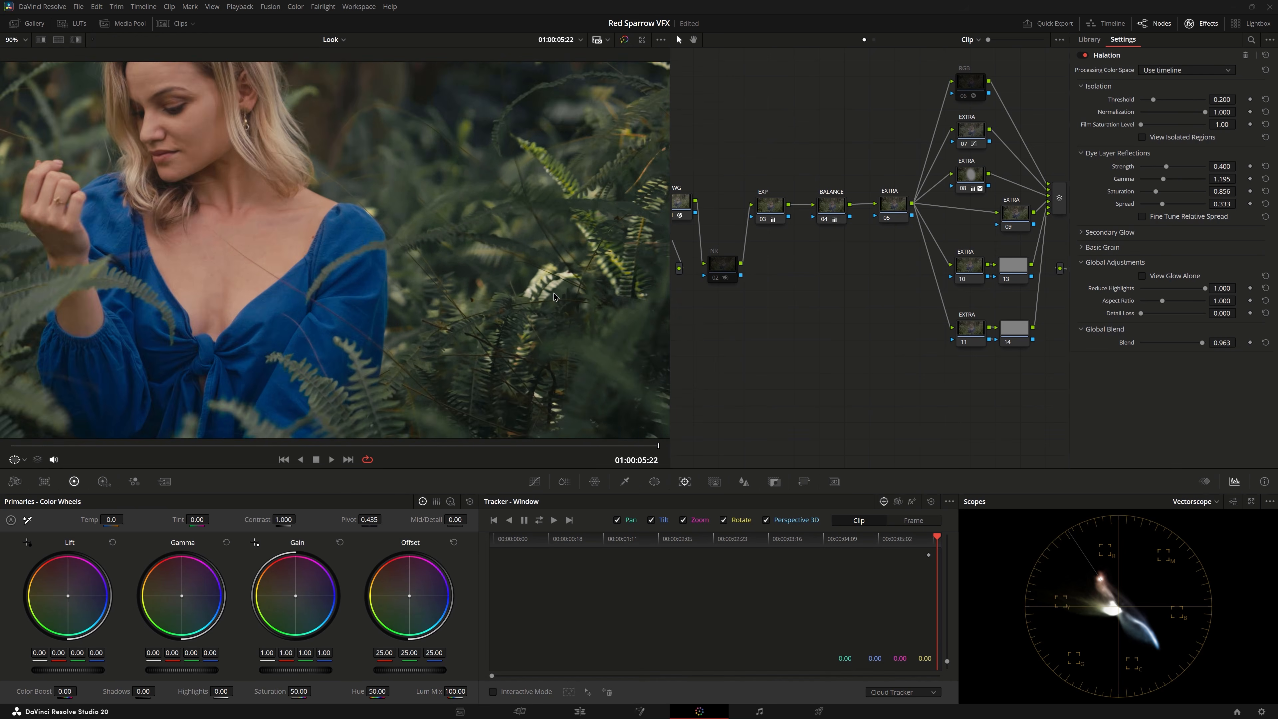
{"action": "scroll", "coordinate": [554, 296], "scroll_direction": "up", "scroll_amount": 5}
{"action": "scroll", "coordinate": [539, 289], "scroll_direction": "up", "scroll_amount": 1}
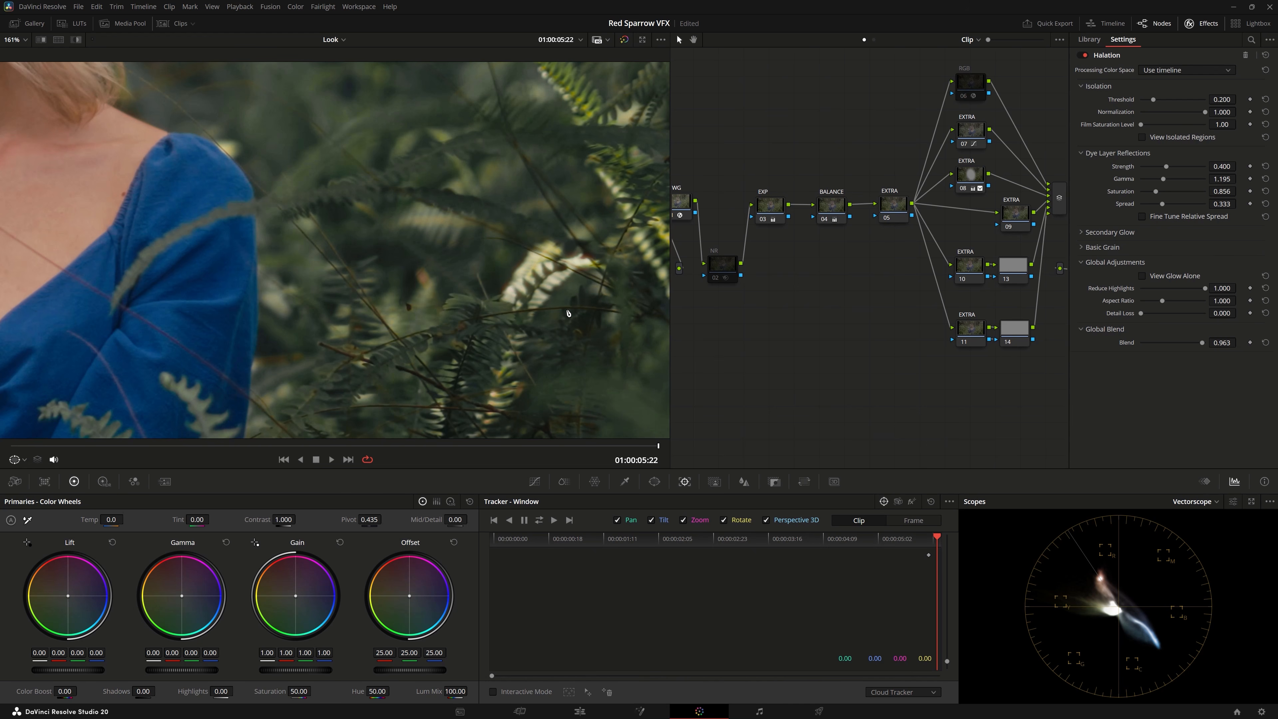
{"action": "key", "text": "shift+z"}
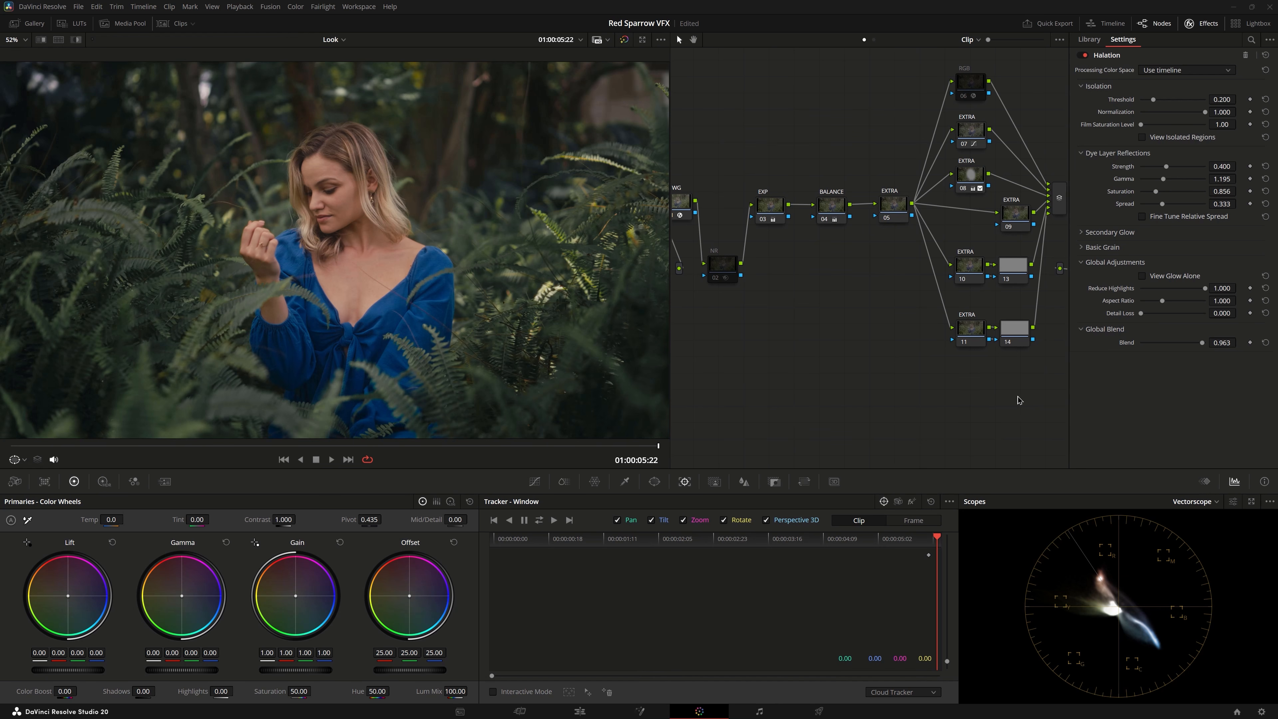
Set the halation's Dye Layer Strength to 0.849 and Saturation to 0.545, and Reduce Highlights to 0.822 while viewing the glow alone.
{"action": "left_click_drag", "start_coordinate": [1156, 192], "coordinate": [1148, 191]}
{"action": "mouse_move", "coordinate": [1222, 166]}
{"action": "left_mouse_down"}
{"action": "mouse_move", "coordinate": [1247, 166]}
{"action": "mouse_move", "coordinate": [1218, 161]}
{"action": "left_mouse_up"}
{"action": "left_click", "coordinate": [1152, 277]}
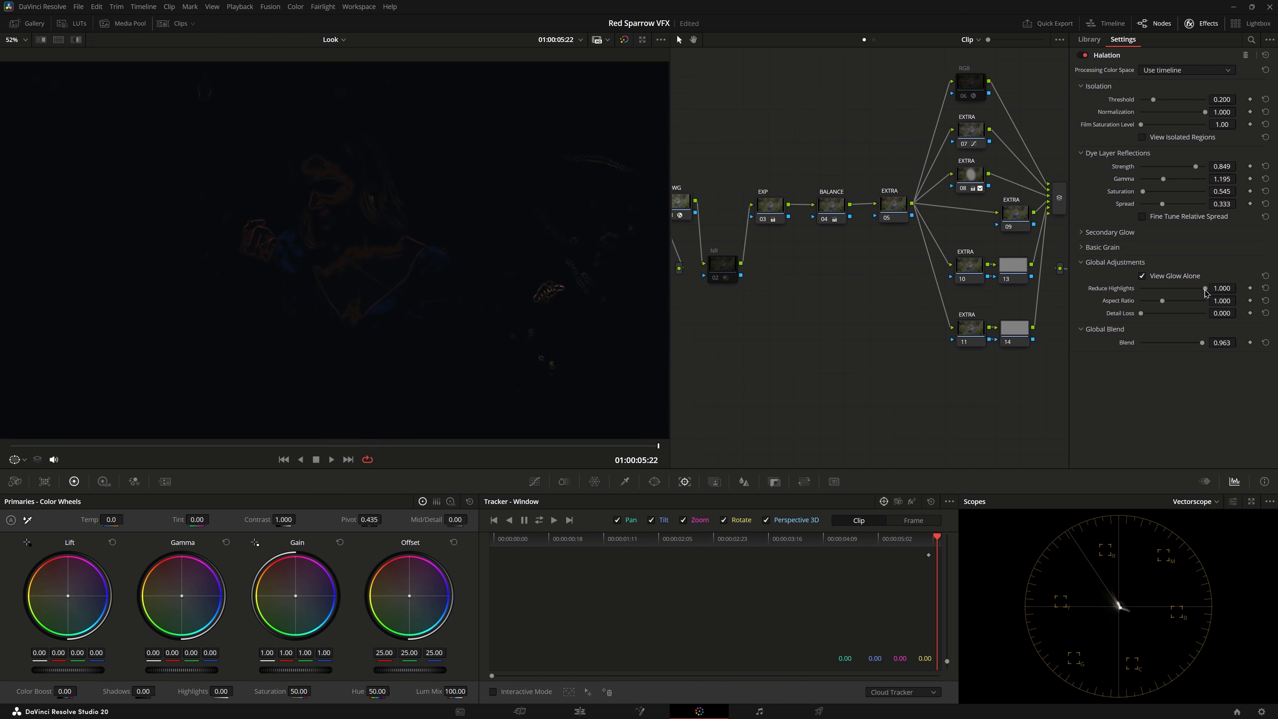
{"action": "left_click_drag", "start_coordinate": [1205, 290], "coordinate": [1177, 293]}
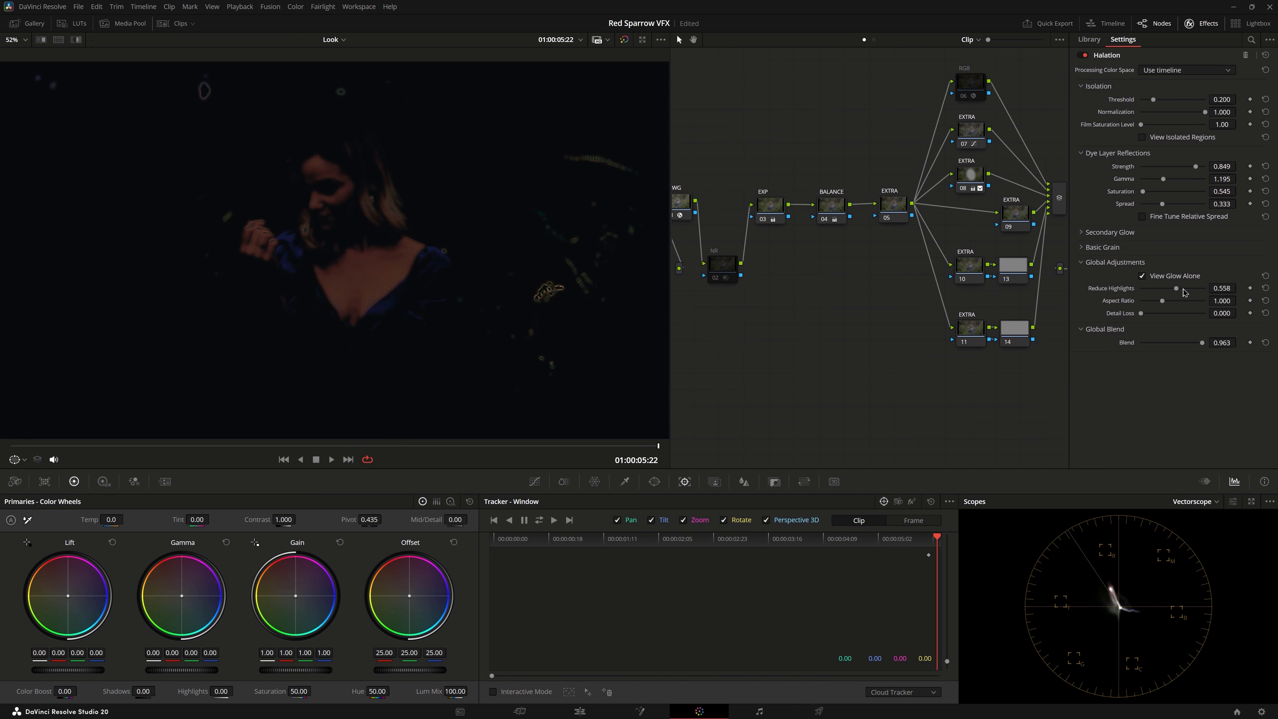
{"action": "left_click_drag", "start_coordinate": [1181, 292], "coordinate": [1195, 297]}
{"action": "left_click", "coordinate": [1142, 276]}
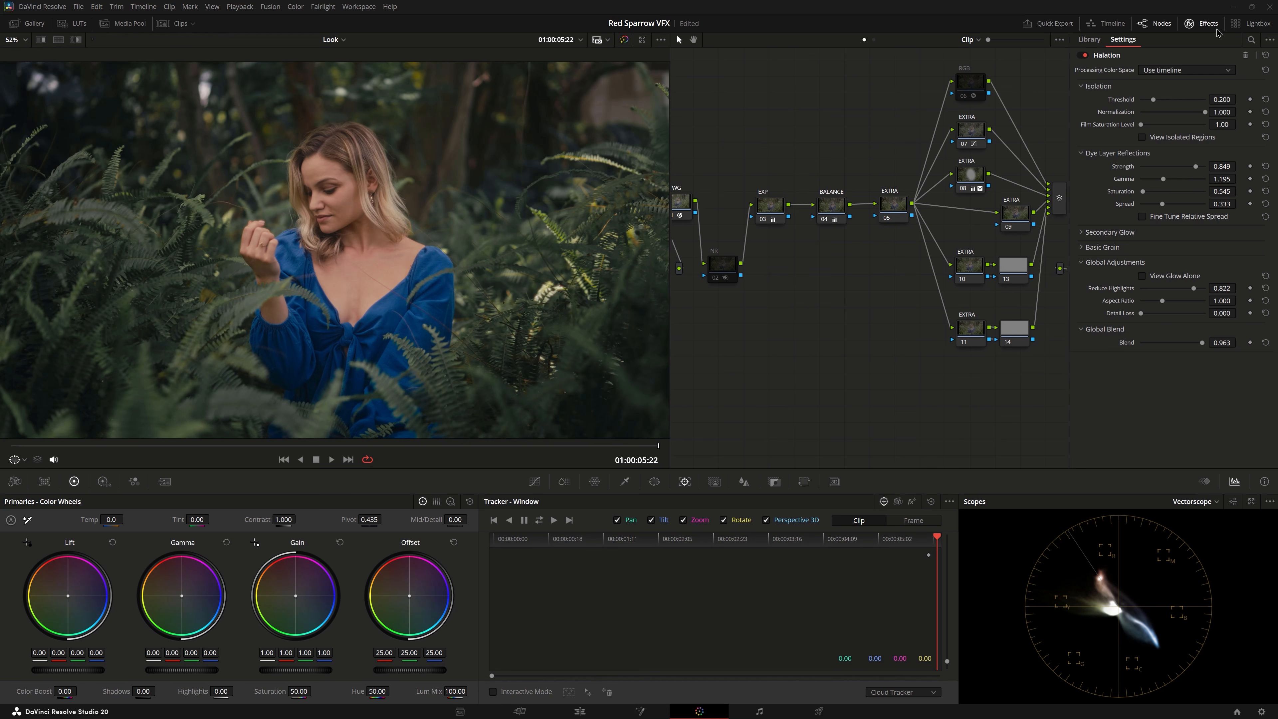
Enable RGB node 06 with its Prism Blur and compare the bright fern leaves and the woman with the node off and on.
{"action": "left_click", "coordinate": [966, 82]}
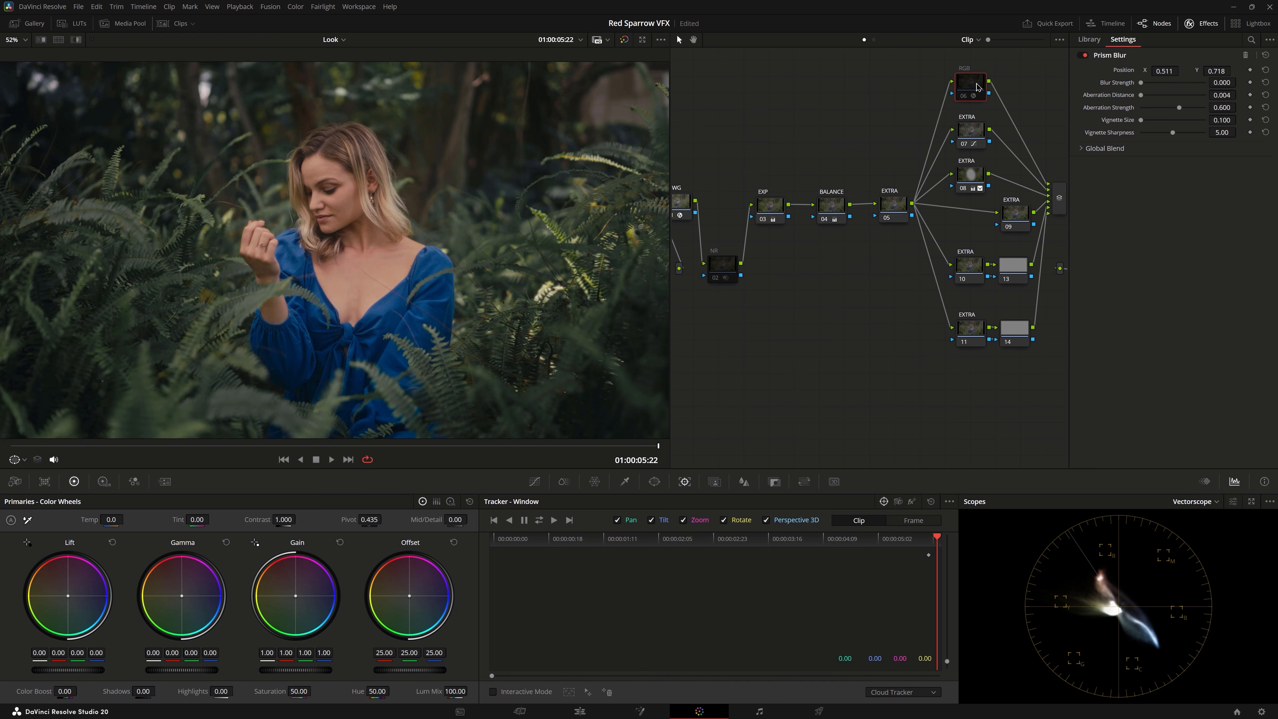
{"action": "key", "text": "ctrl+d"}
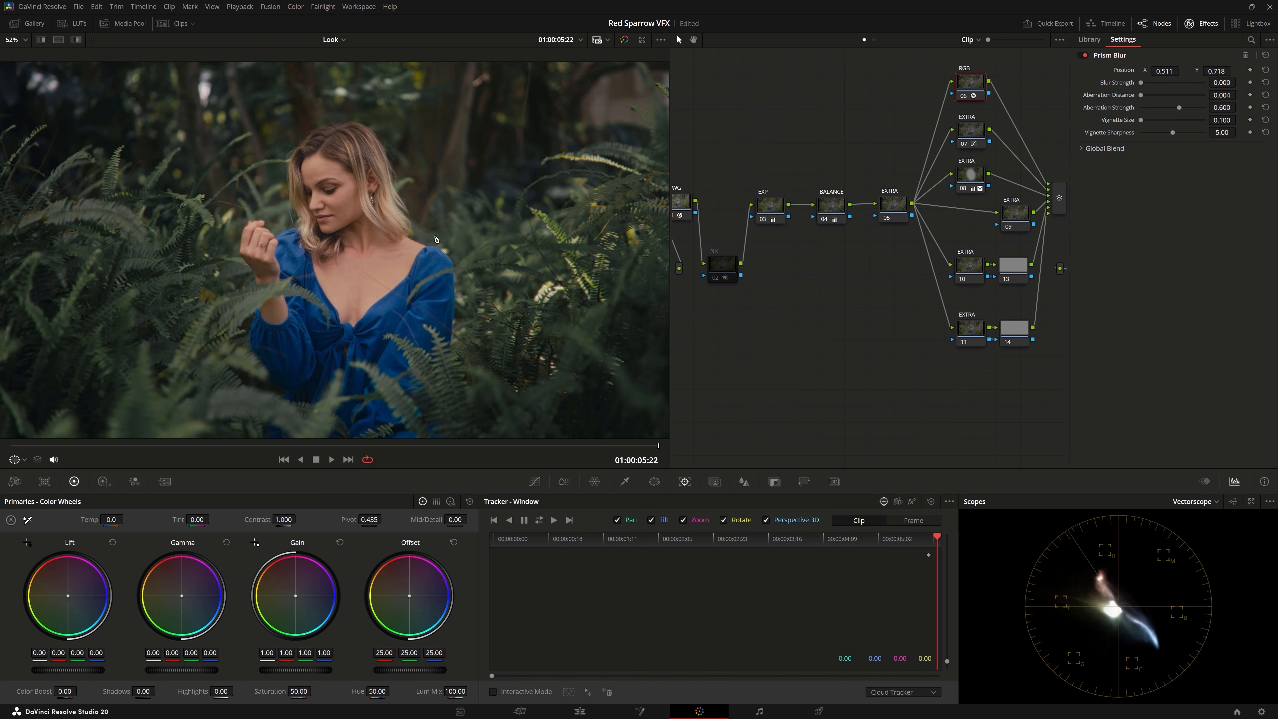
{"action": "scroll", "coordinate": [537, 304], "scroll_direction": "up", "scroll_amount": 8}
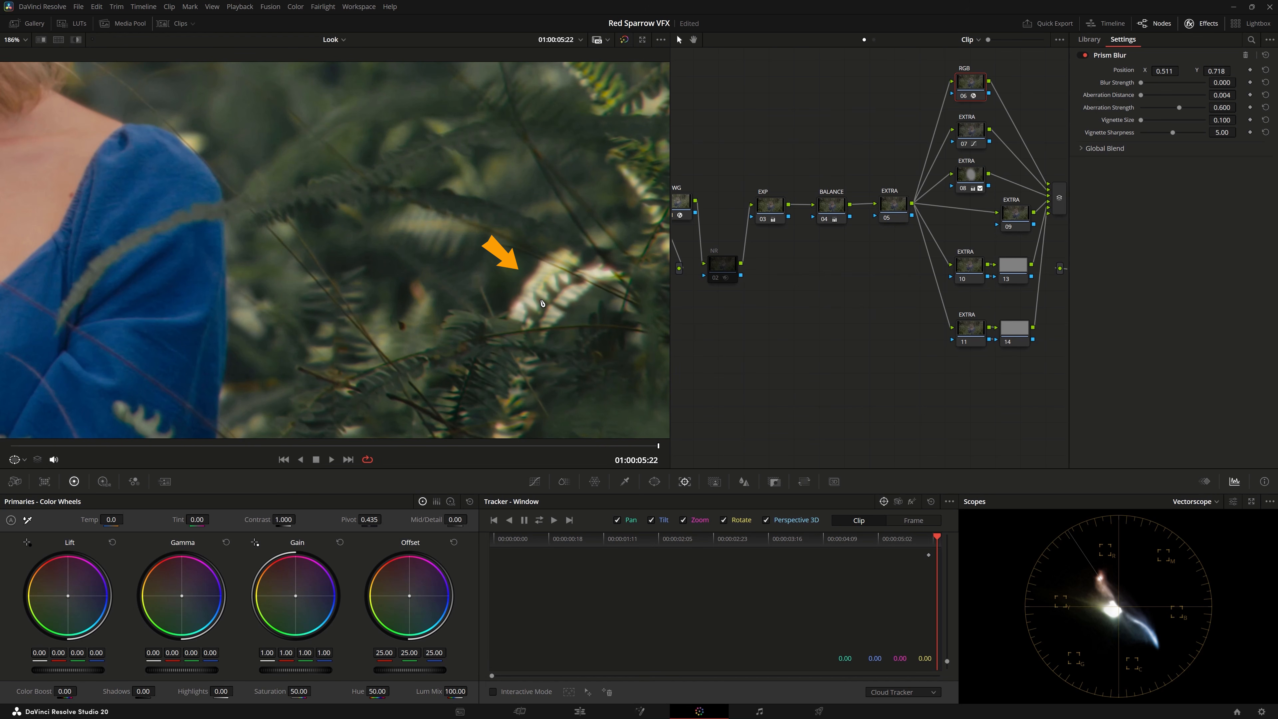
{"action": "key", "text": "ctrl+d"}
{"action": "key", "text": "ctrl+d"}
{"action": "key", "text": "ctrl+d"}
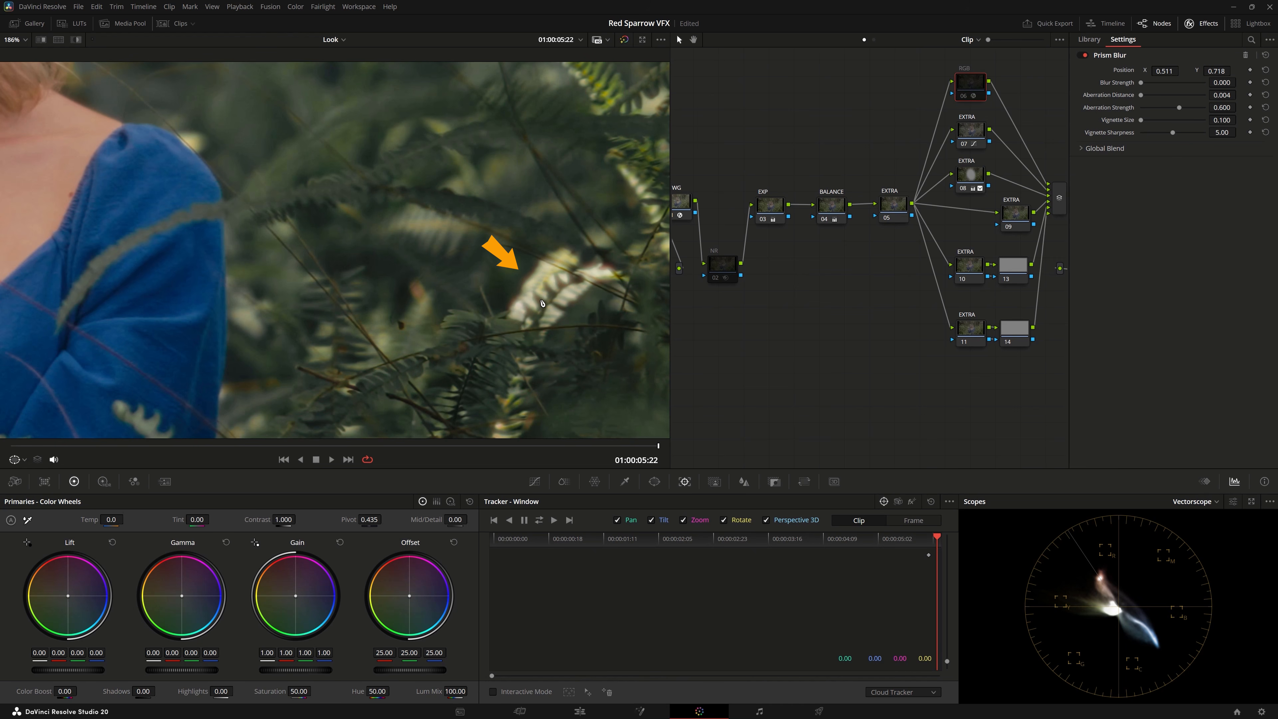
{"action": "key", "text": "ctrl+d"}
{"action": "key", "text": "ctrl+d"}
{"action": "key", "text": "ctrl+d"}
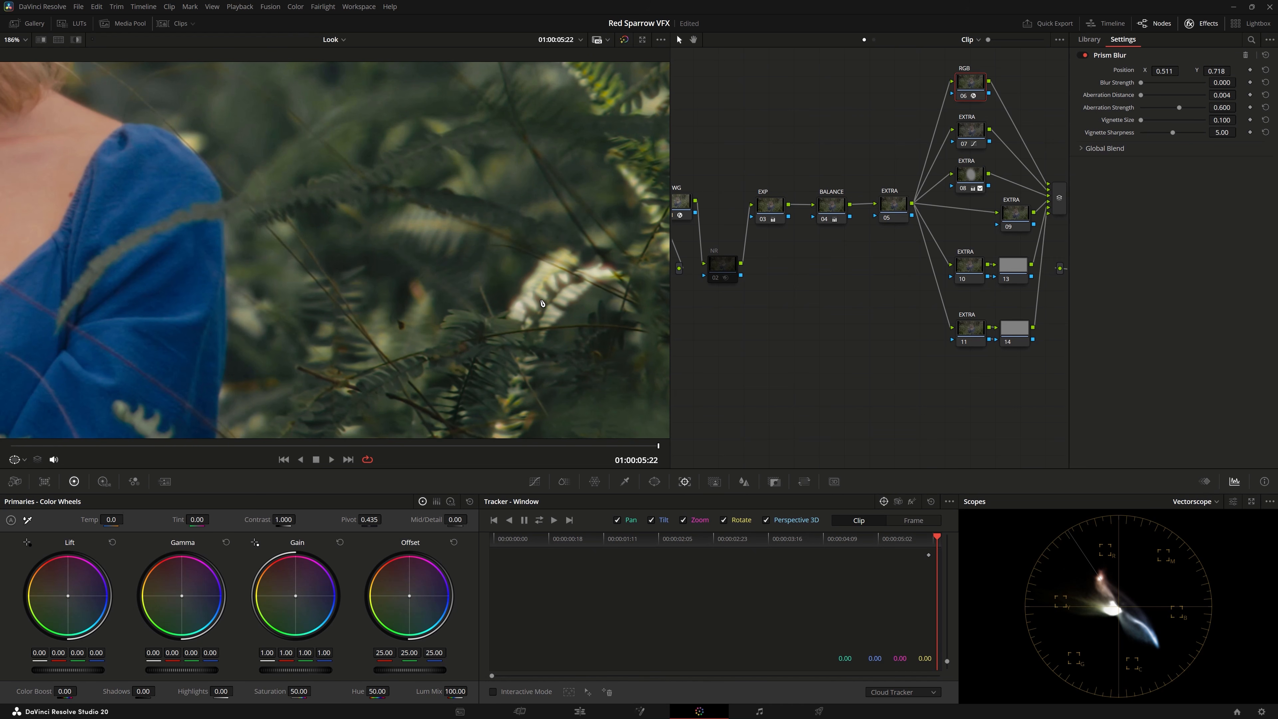
{"action": "key", "text": "ctrl+d"}
{"action": "key", "text": "shift+z"}
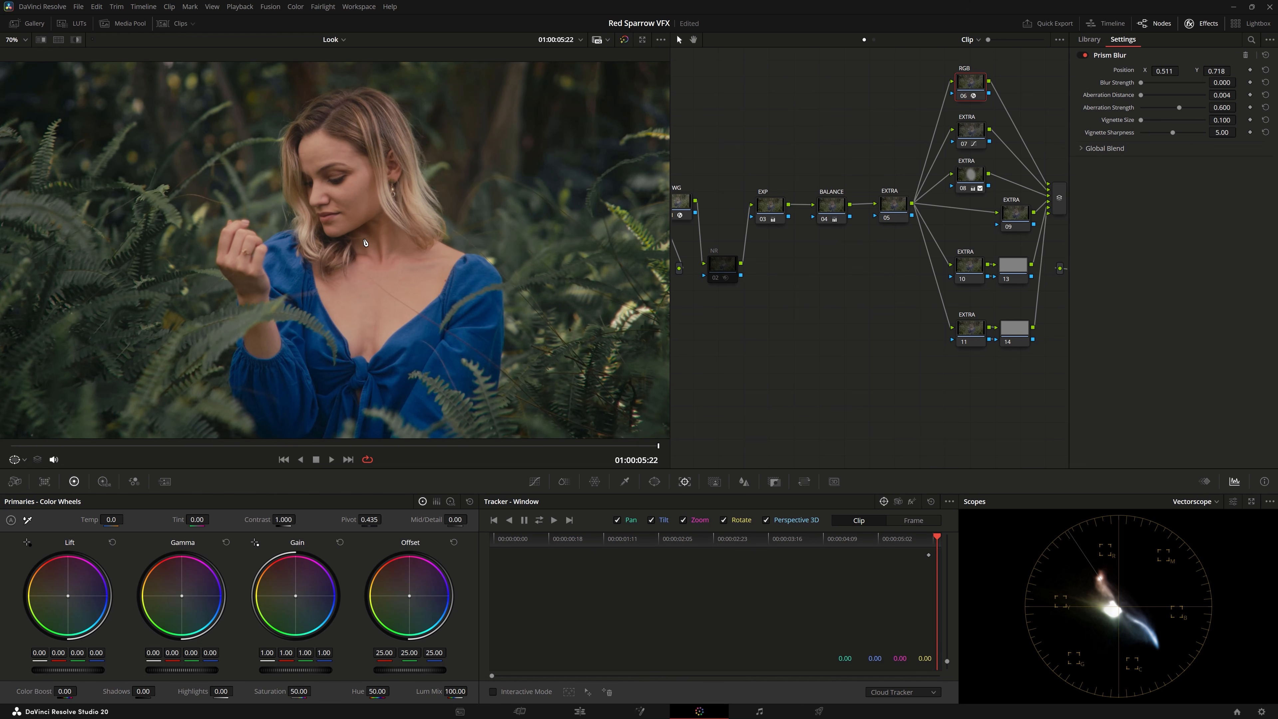
{"action": "key", "text": "ctrl+d"}
{"action": "key", "text": "ctrl+d"}
Show the Open FX Overlay at 01:00:01:07 and place the Prism Blur centre on the woman's face at Position Y 0.729.
{"action": "left_click_drag", "start_coordinate": [657, 446], "coordinate": [152, 446]}
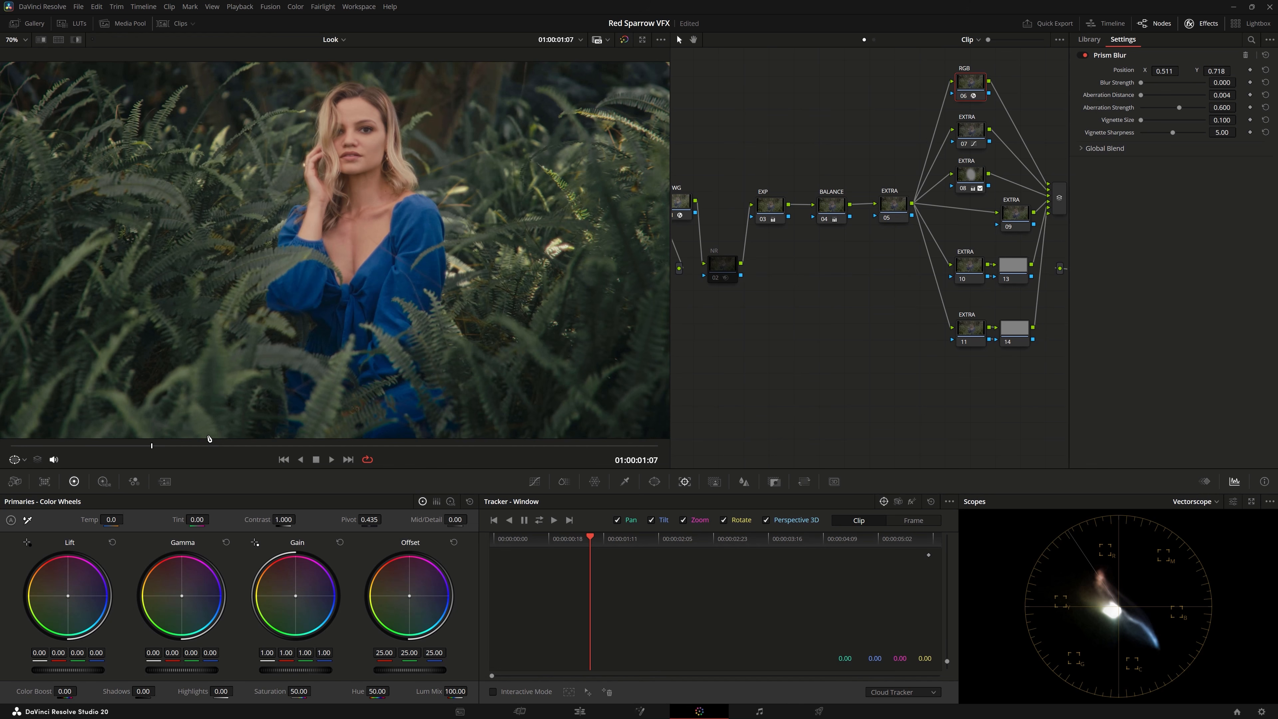
{"action": "left_click", "coordinate": [23, 460]}
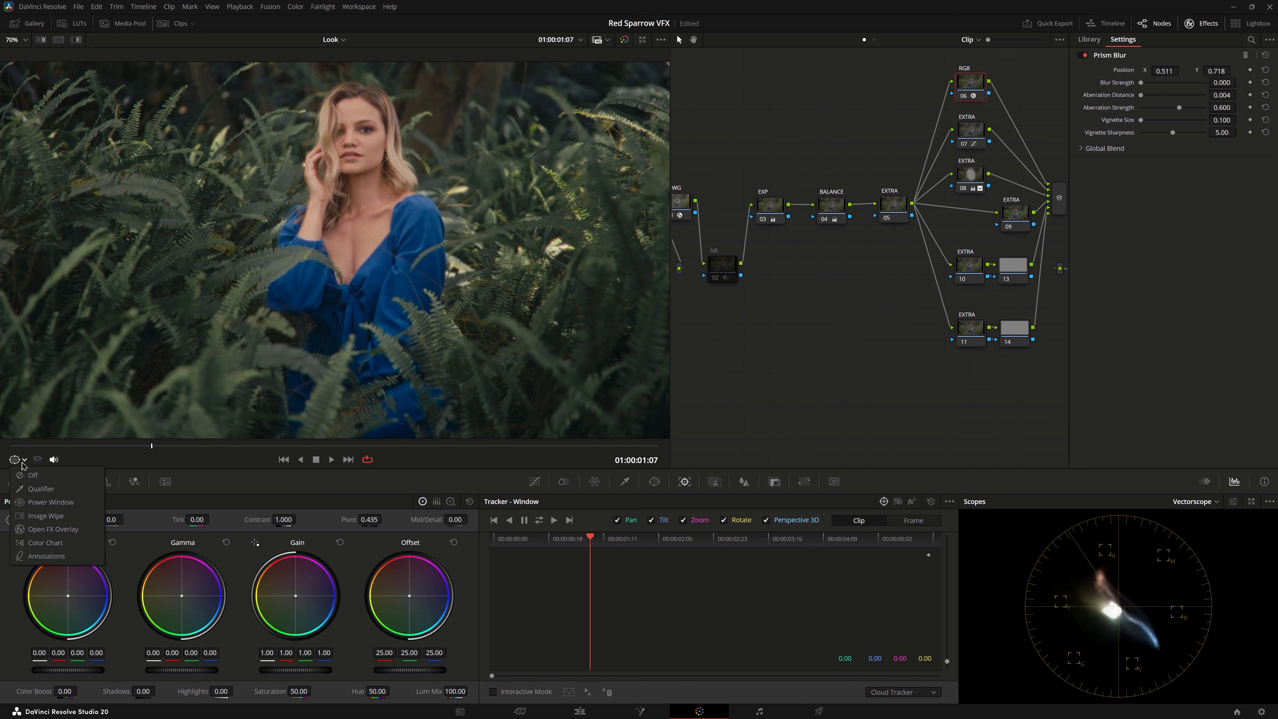
{"action": "left_click", "coordinate": [38, 532]}
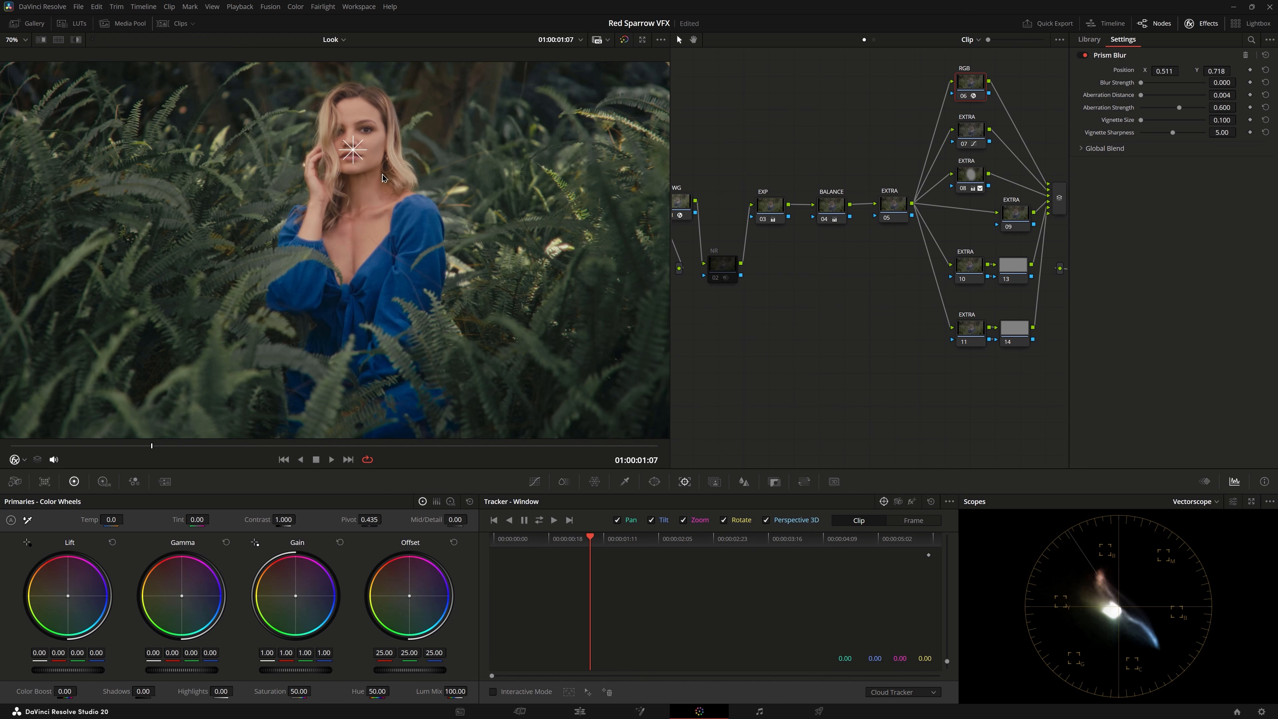
{"action": "left_click_drag", "start_coordinate": [355, 153], "coordinate": [351, 150]}
Keyframe the Prism Blur position at 01:00:04:10 and place its centre on the woman's lowered face at 01:00:04:21.
{"action": "left_click", "coordinate": [94, 449]}
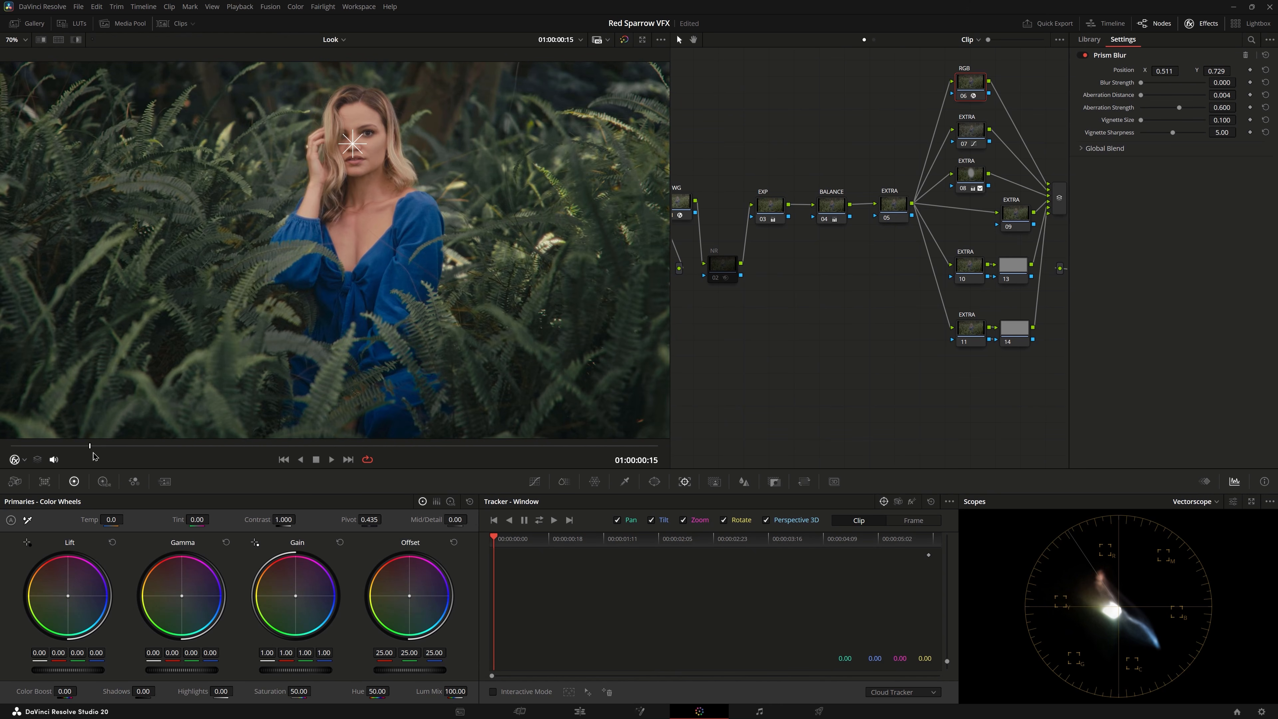
{"action": "left_click_drag", "start_coordinate": [93, 453], "coordinate": [541, 459]}
{"action": "left_click_drag", "start_coordinate": [817, 539], "coordinate": [826, 541]}
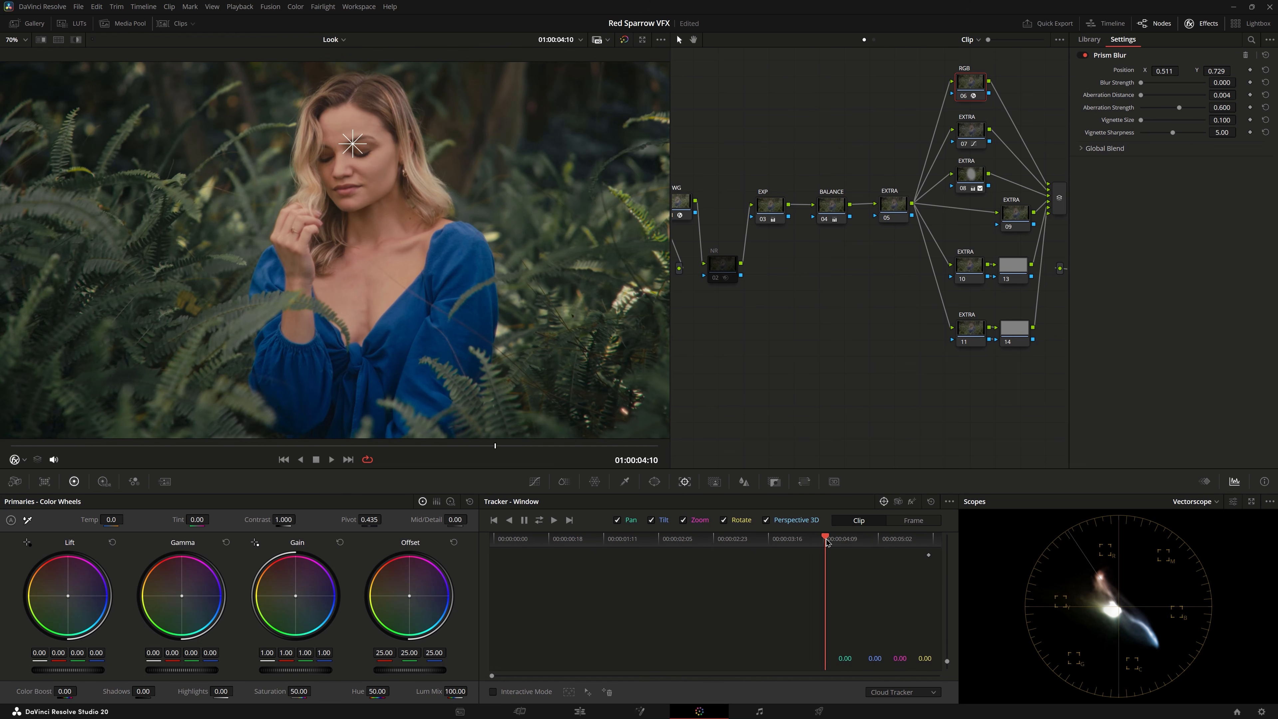
{"action": "left_click", "coordinate": [1250, 70]}
{"action": "left_click_drag", "start_coordinate": [826, 540], "coordinate": [858, 540]}
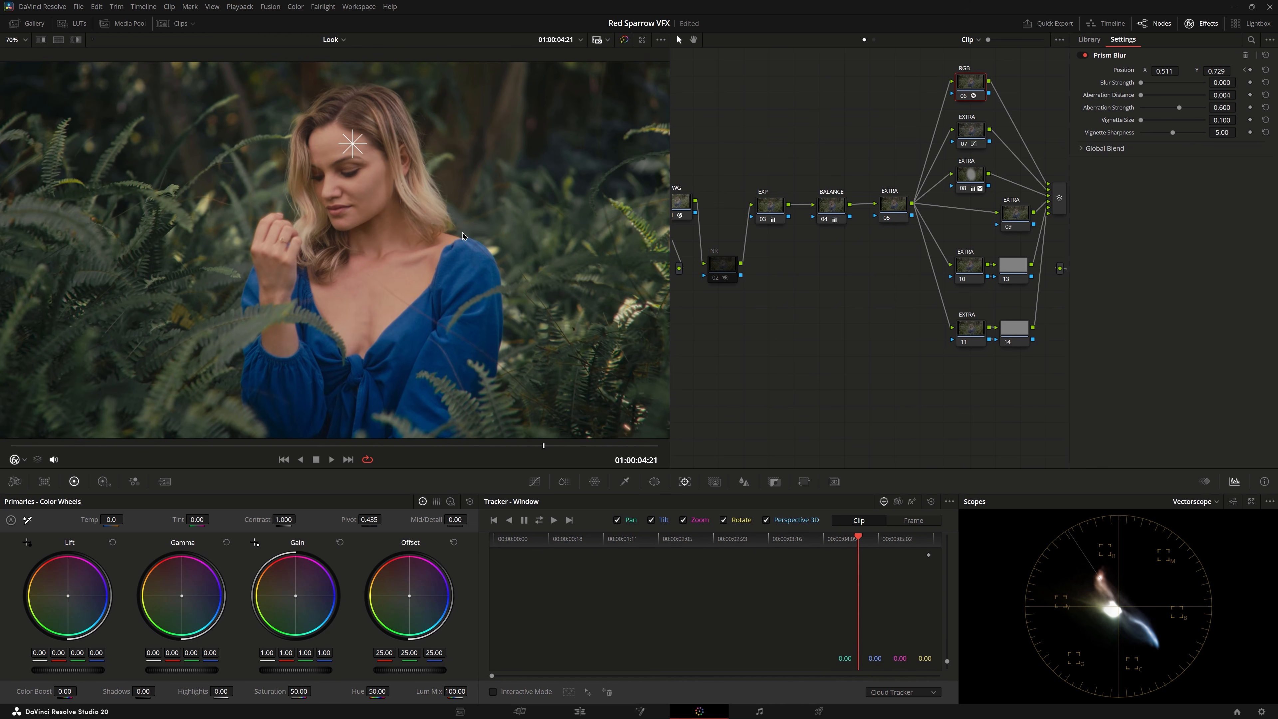
{"action": "left_click_drag", "start_coordinate": [352, 144], "coordinate": [330, 167]}
Play the clip in the viewer and full screen to check the Prism Blur as the woman turns her head.
{"action": "left_click_drag", "start_coordinate": [870, 540], "coordinate": [943, 543]}
{"action": "key", "text": "space"}
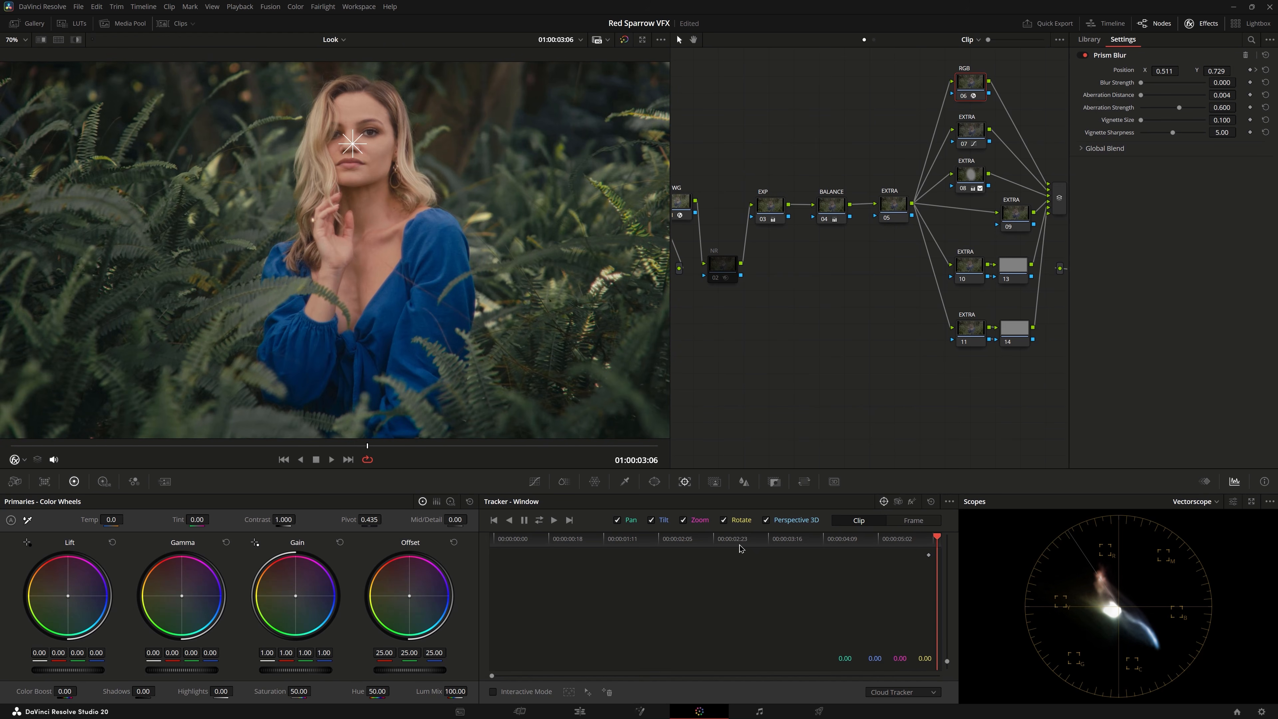
{"action": "key", "text": "p"}
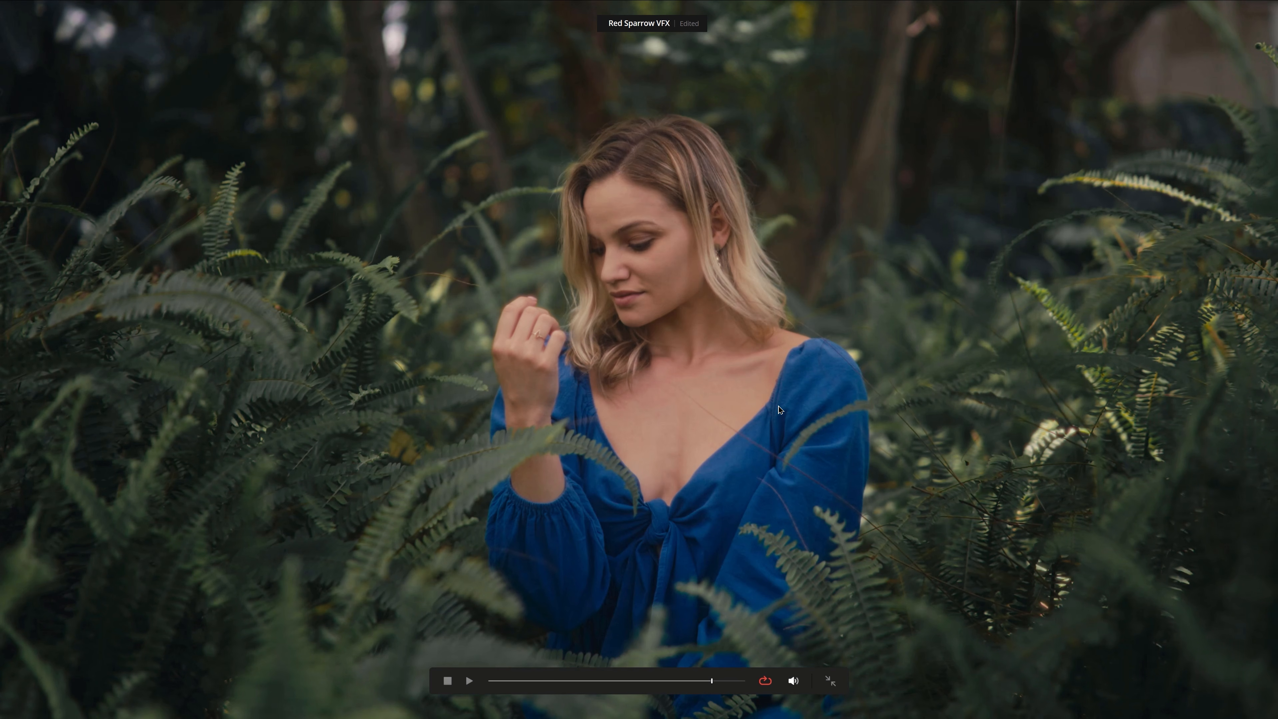
{"action": "key", "text": "Escape"}
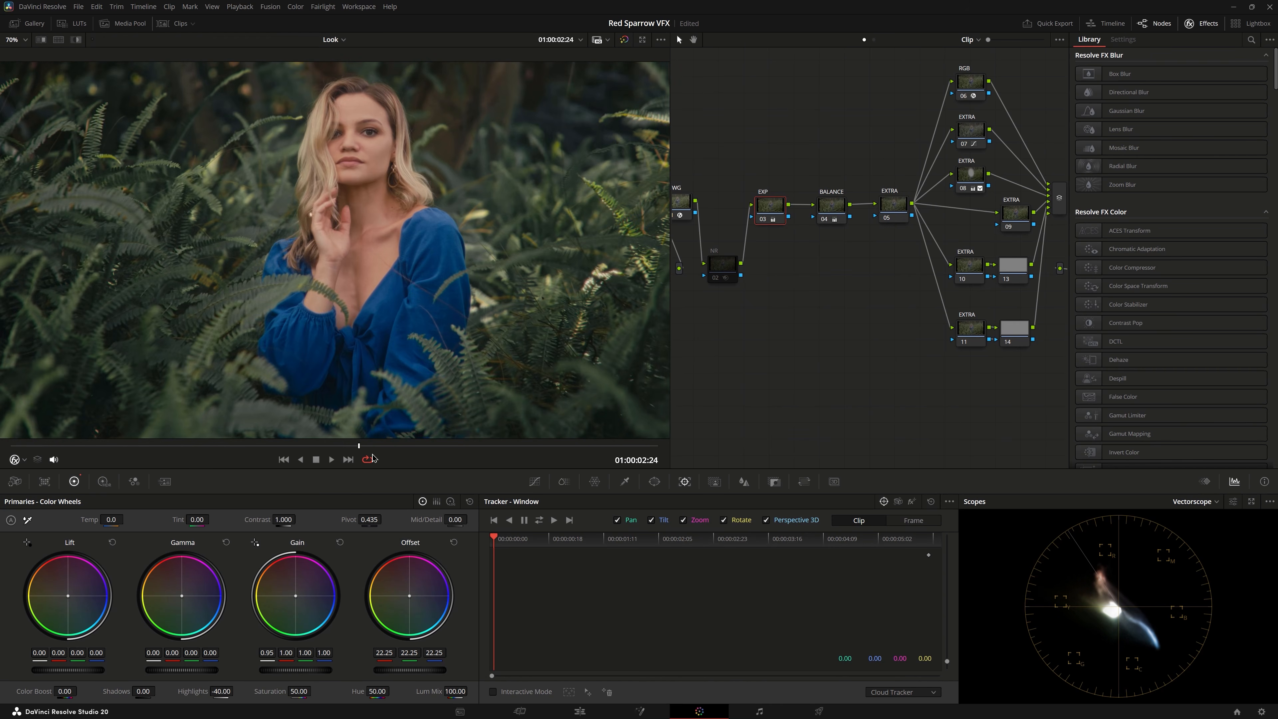
Move to 01:00:00:18, switch the scope to Waveform and hide the effects list to reveal the full node graph.
{"action": "left_click", "coordinate": [51, 446]}
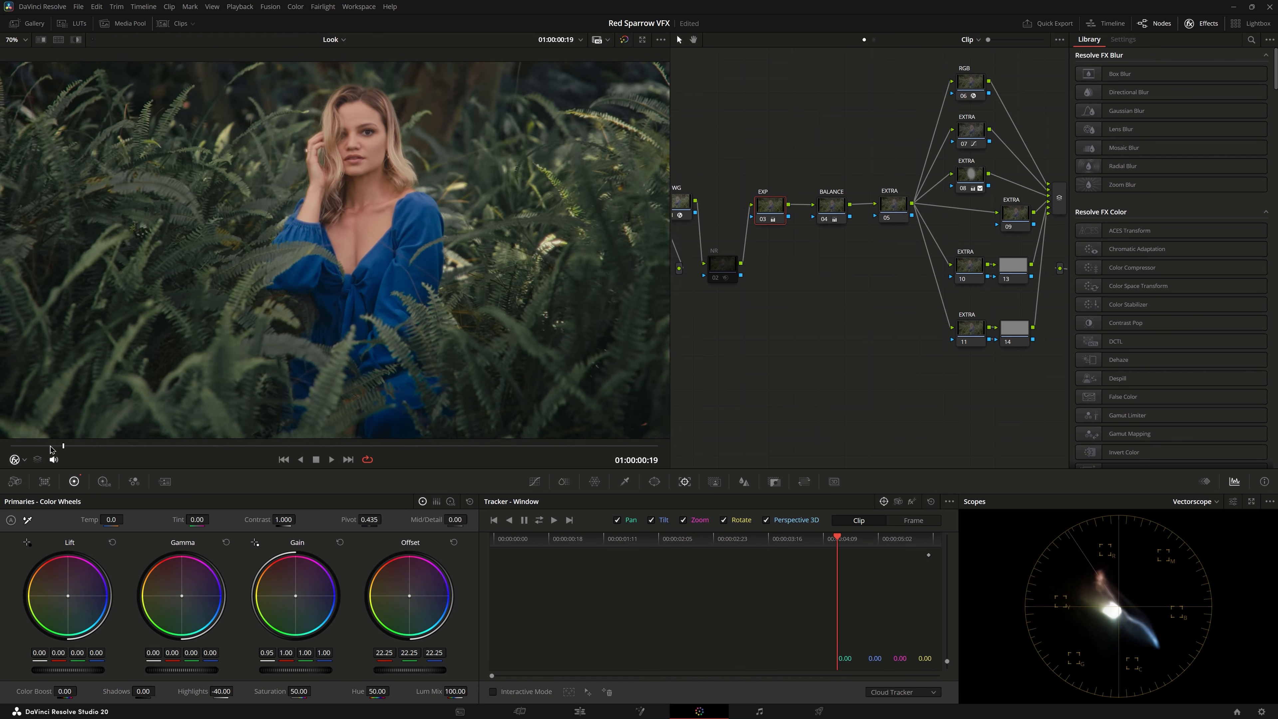
{"action": "left_click_drag", "start_coordinate": [50, 446], "coordinate": [89, 447]}
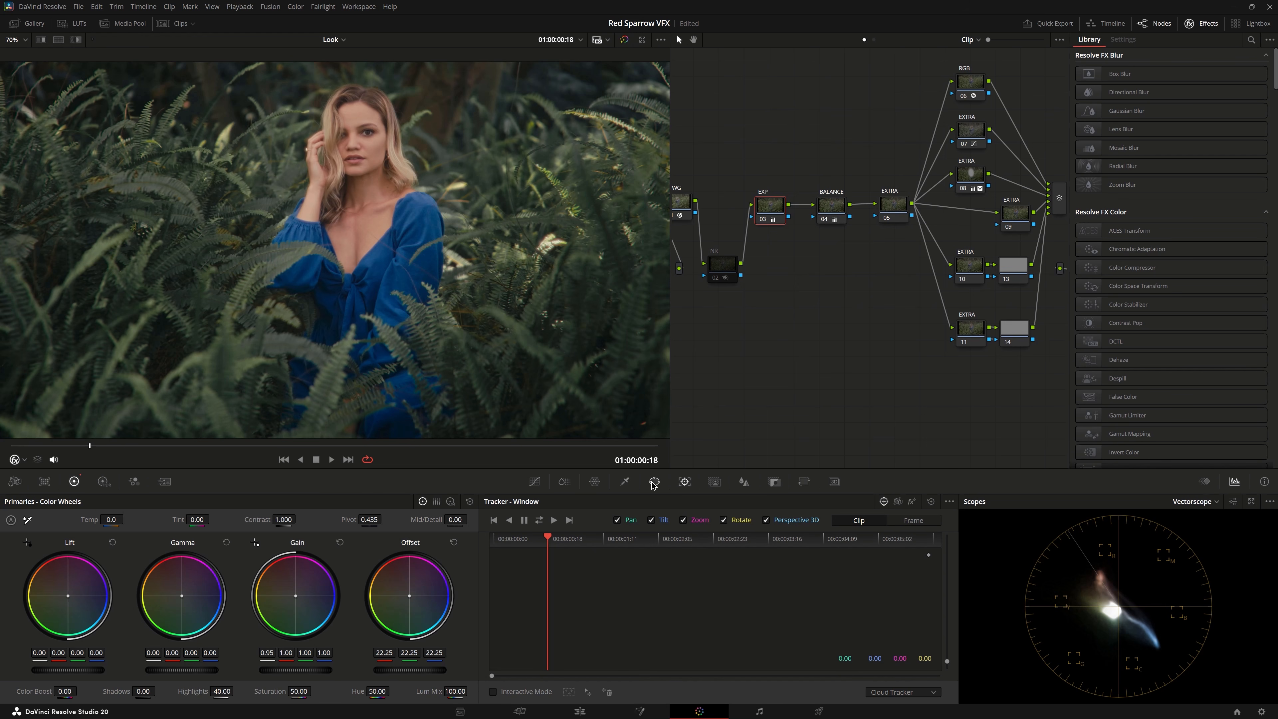
{"action": "left_click", "coordinate": [626, 482]}
{"action": "left_click", "coordinate": [1195, 501]}
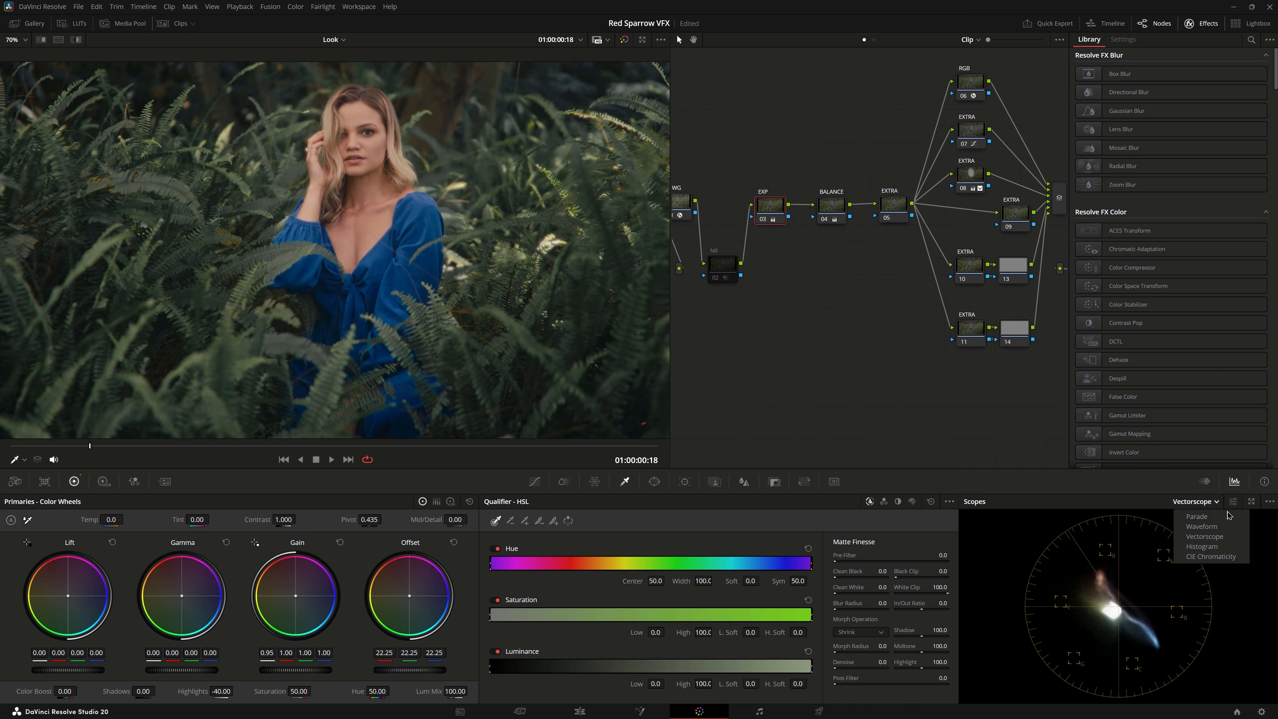
{"action": "left_click", "coordinate": [1198, 525]}
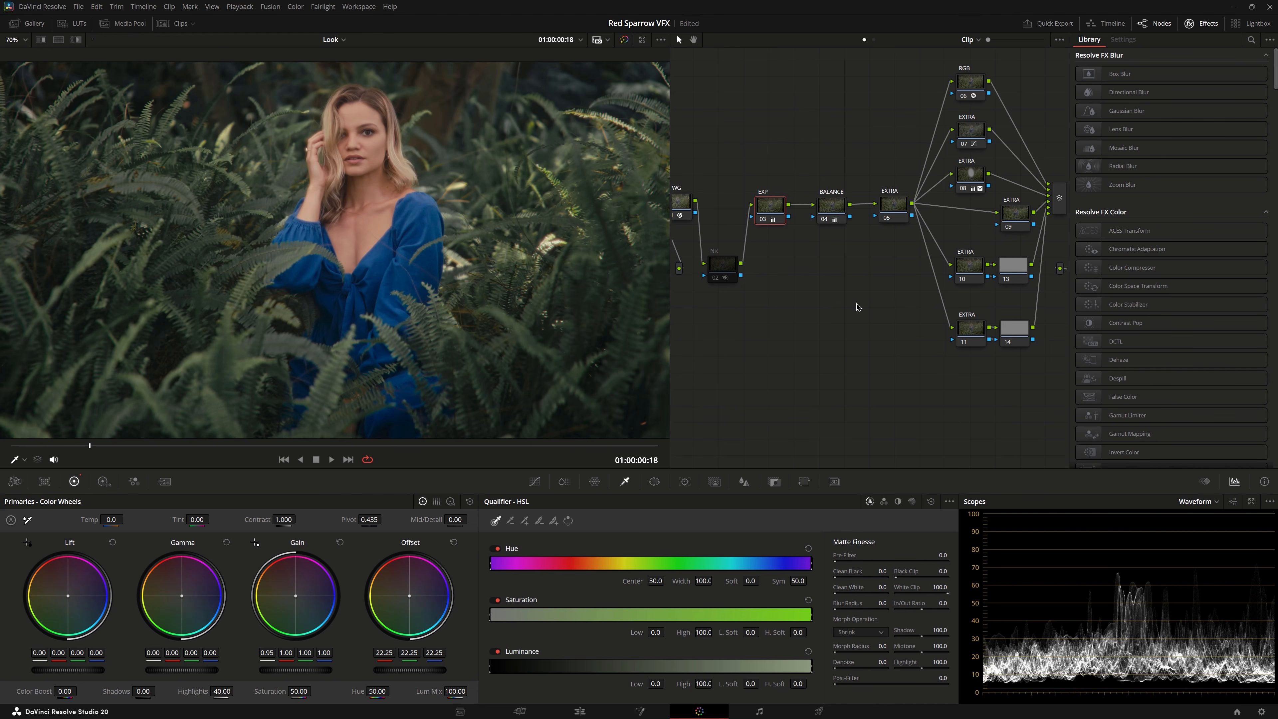
{"action": "left_click", "coordinate": [1191, 23]}
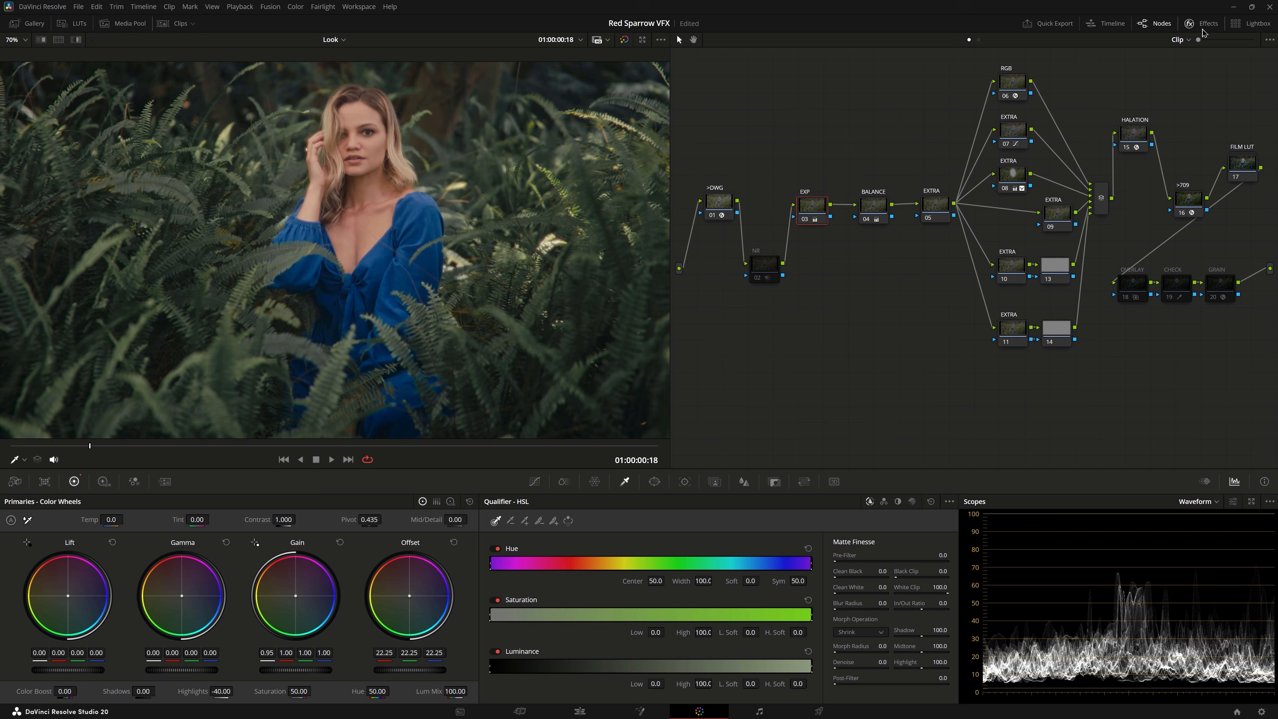
Add an outside node to EXTRA node 08 and line the two up in the parallel branch.
{"action": "left_click_drag", "start_coordinate": [1016, 177], "coordinate": [1009, 177]}
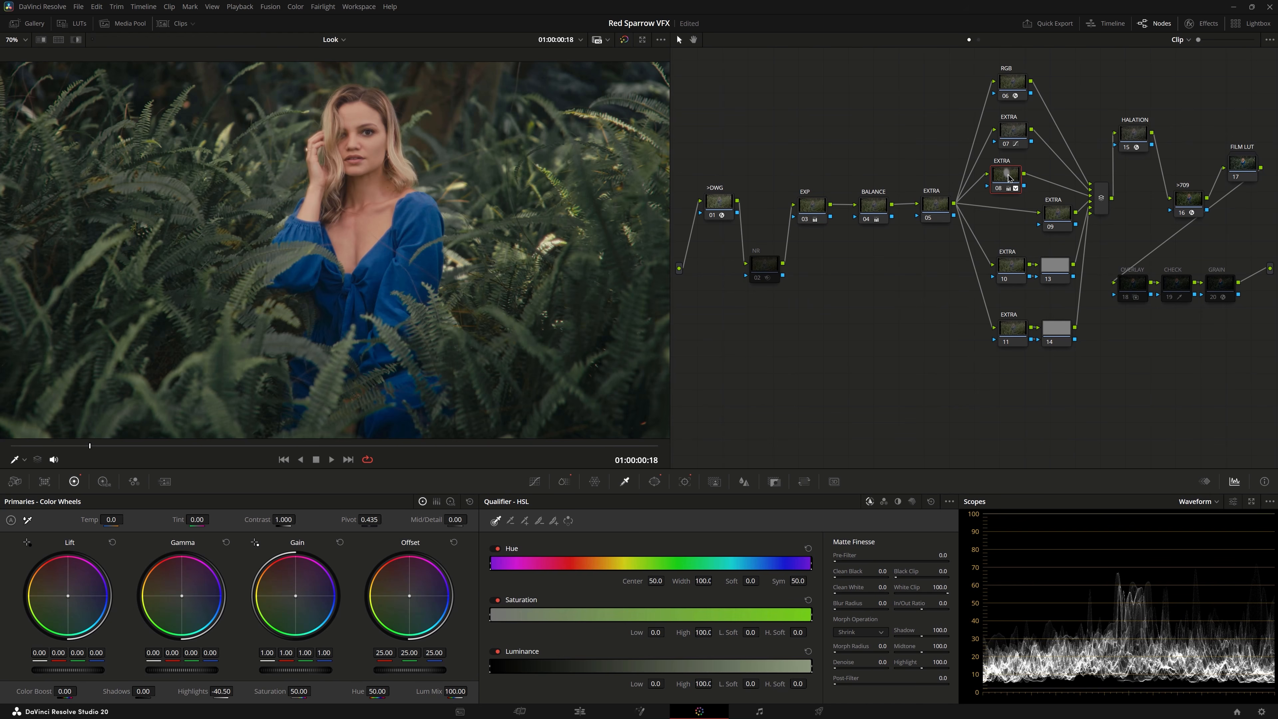
{"action": "right_click", "coordinate": [1009, 177]}
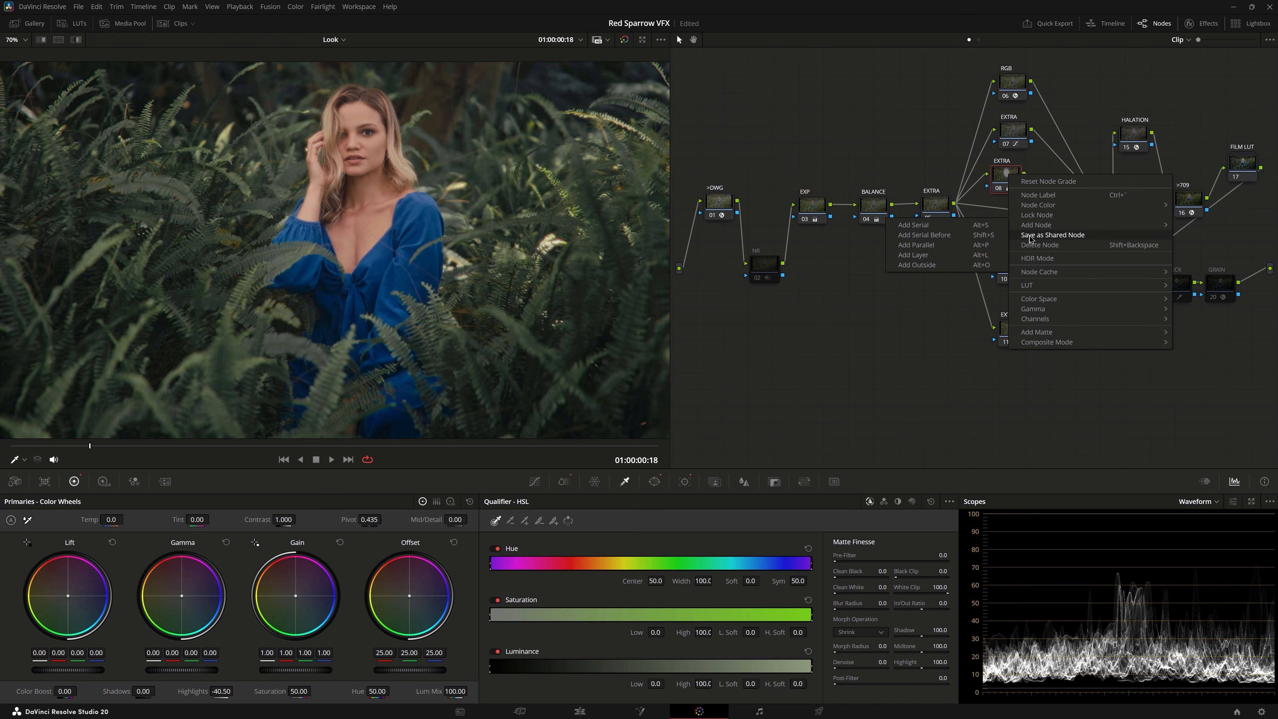
{"action": "left_click", "coordinate": [917, 265]}
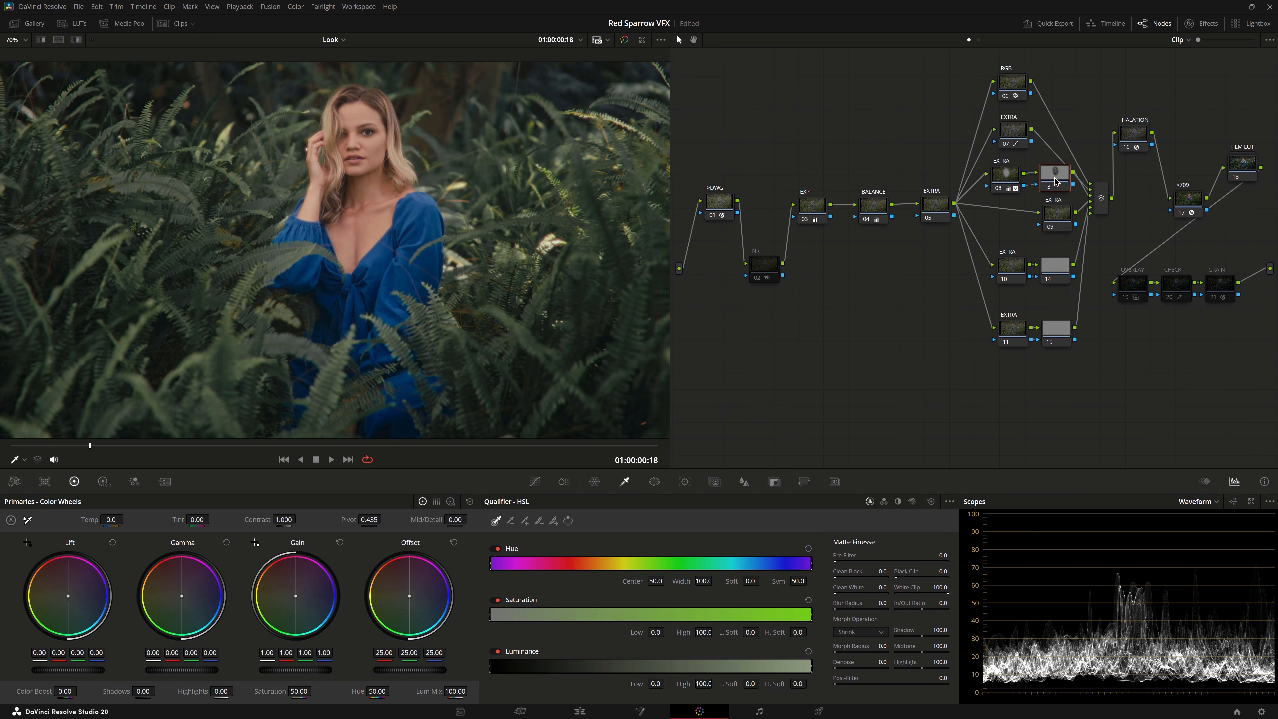
{"action": "left_click_drag", "start_coordinate": [1054, 182], "coordinate": [1058, 182]}
Scrub to 01:00:04:14 and add a keyframe there for Corrector 13, the new outside node.
{"action": "left_click", "coordinate": [479, 446]}
{"action": "mouse_move", "coordinate": [483, 446]}
{"action": "left_mouse_down"}
{"action": "mouse_move", "coordinate": [531, 445]}
{"action": "mouse_move", "coordinate": [468, 445]}
{"action": "mouse_move", "coordinate": [483, 447]}
{"action": "left_mouse_up"}
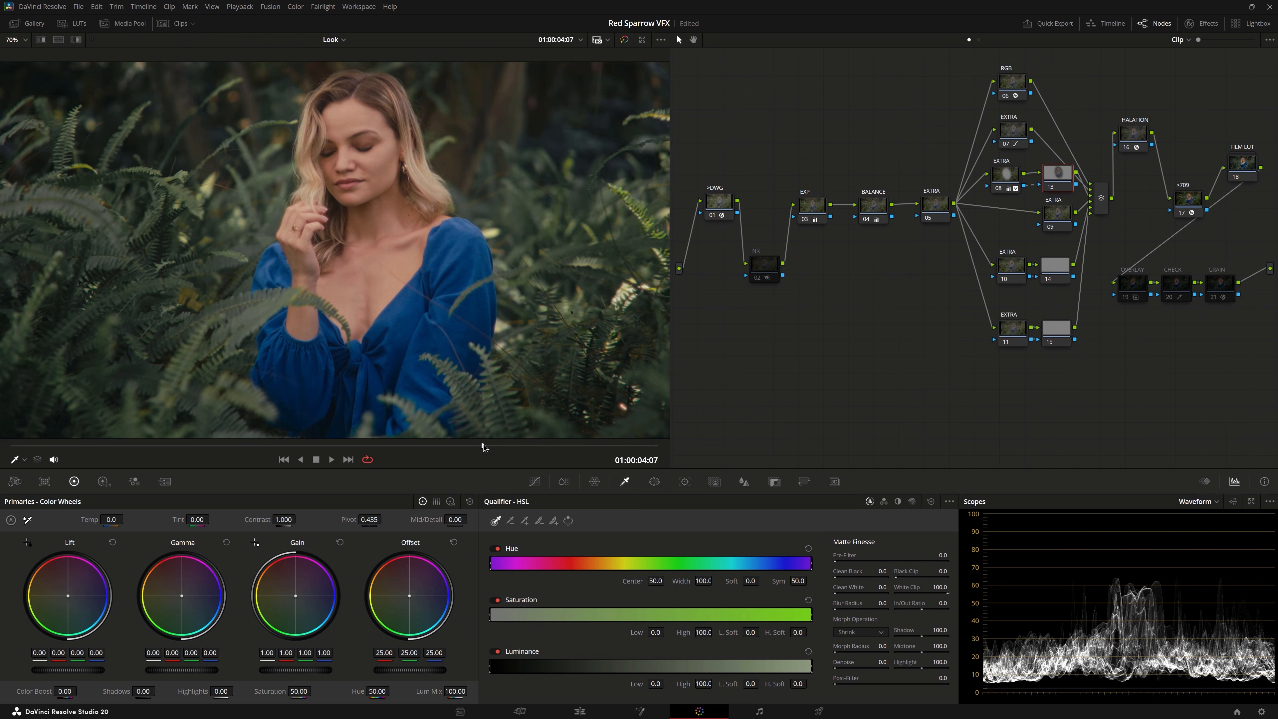
{"action": "left_click_drag", "start_coordinate": [483, 446], "coordinate": [565, 455]}
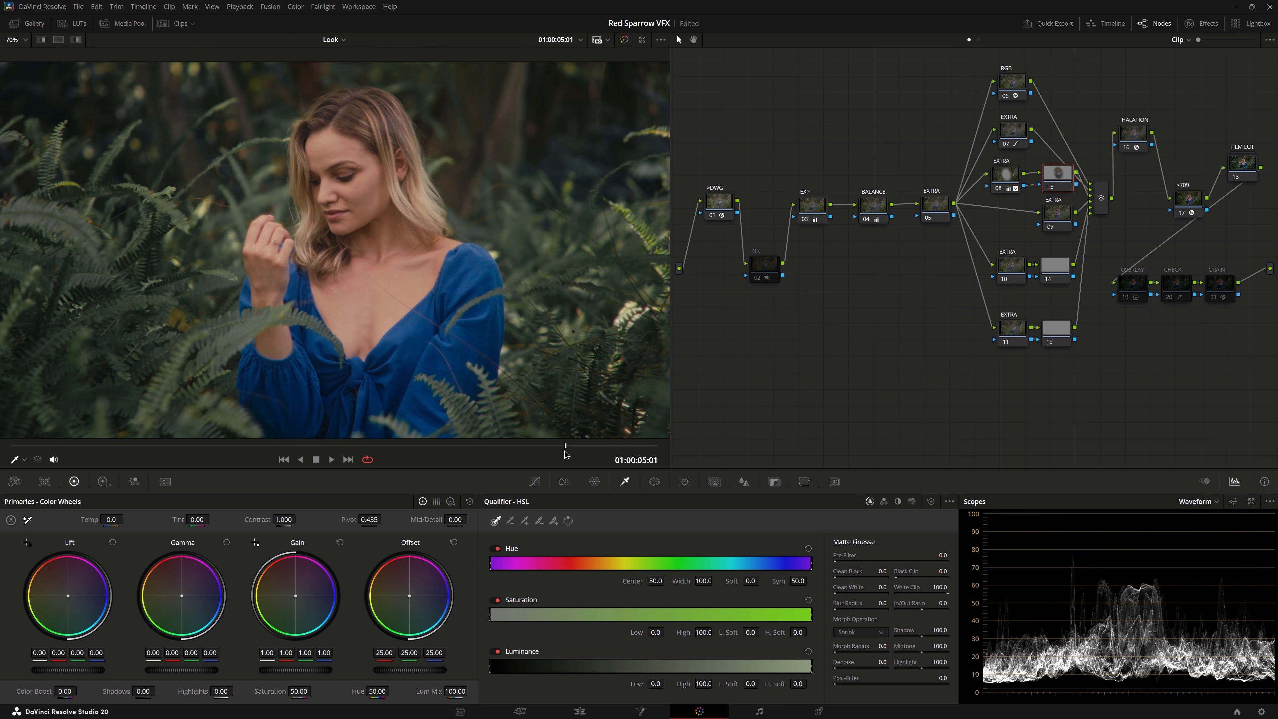
{"action": "left_click_drag", "start_coordinate": [565, 455], "coordinate": [514, 456]}
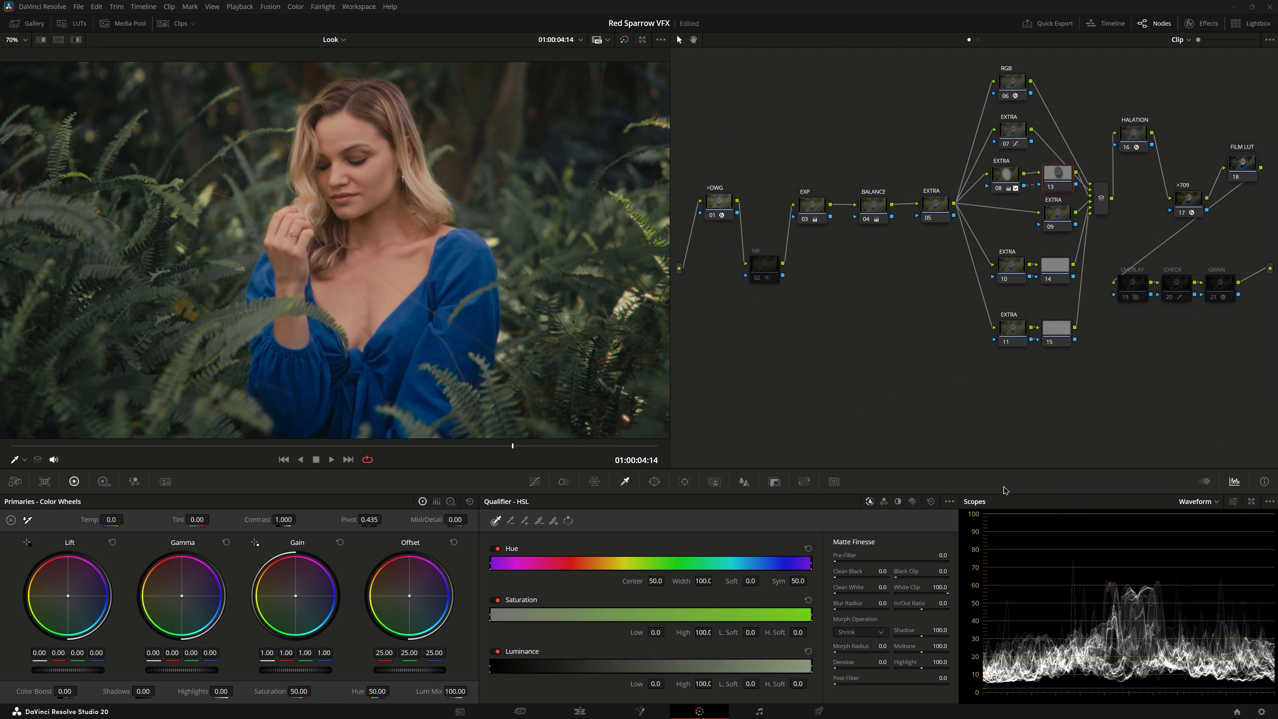
{"action": "left_click", "coordinate": [1204, 481]}
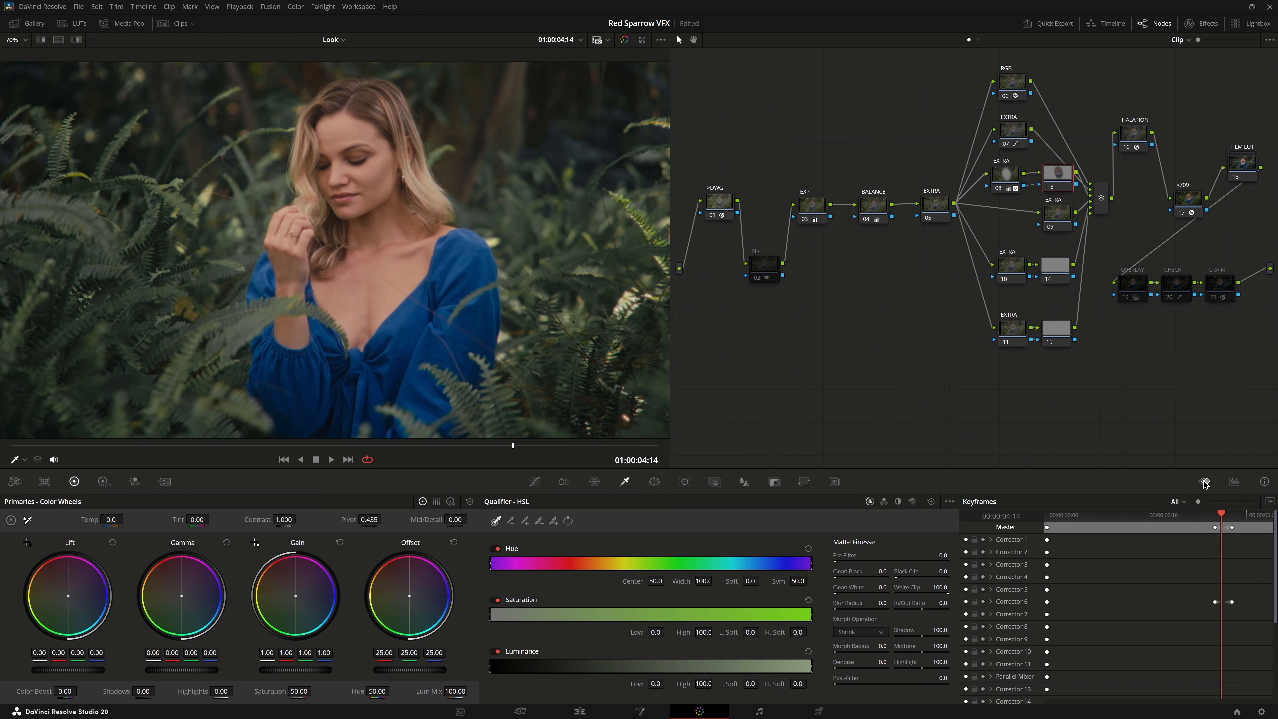
{"action": "scroll", "coordinate": [1063, 588], "scroll_direction": "down", "scroll_amount": 3}
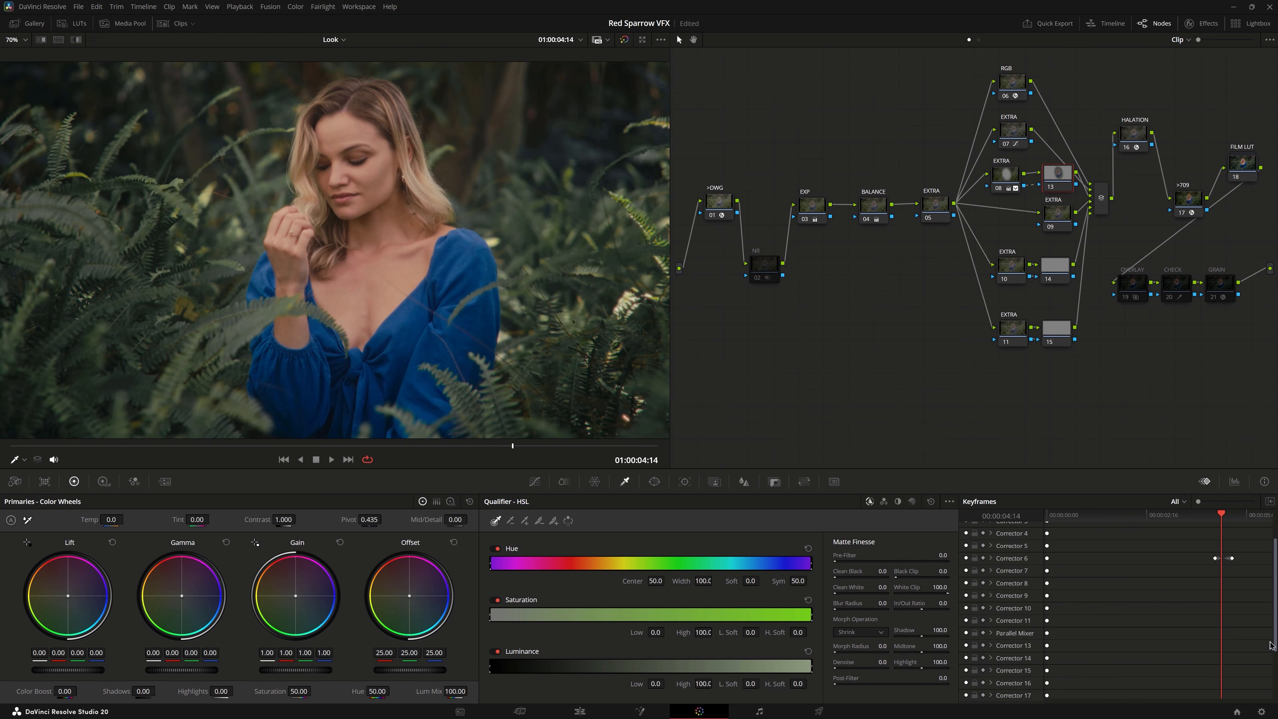
{"action": "right_click", "coordinate": [1222, 650]}
{"action": "left_click", "coordinate": [1203, 557]}
Lower the outside node's Highlights to -35.50 at the clip start, using an enlarged waveform as reference.
{"action": "left_click_drag", "start_coordinate": [1221, 514], "coordinate": [1038, 538]}
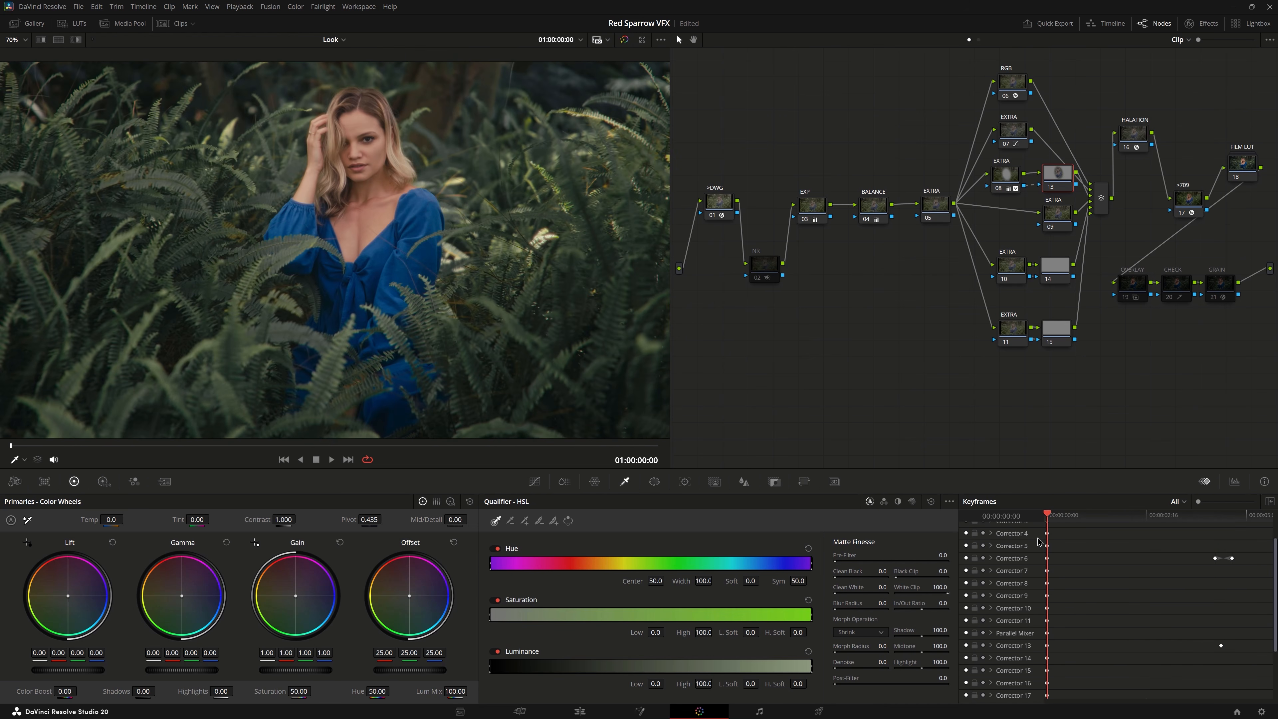
{"action": "left_click_drag", "start_coordinate": [221, 691], "coordinate": [197, 691]}
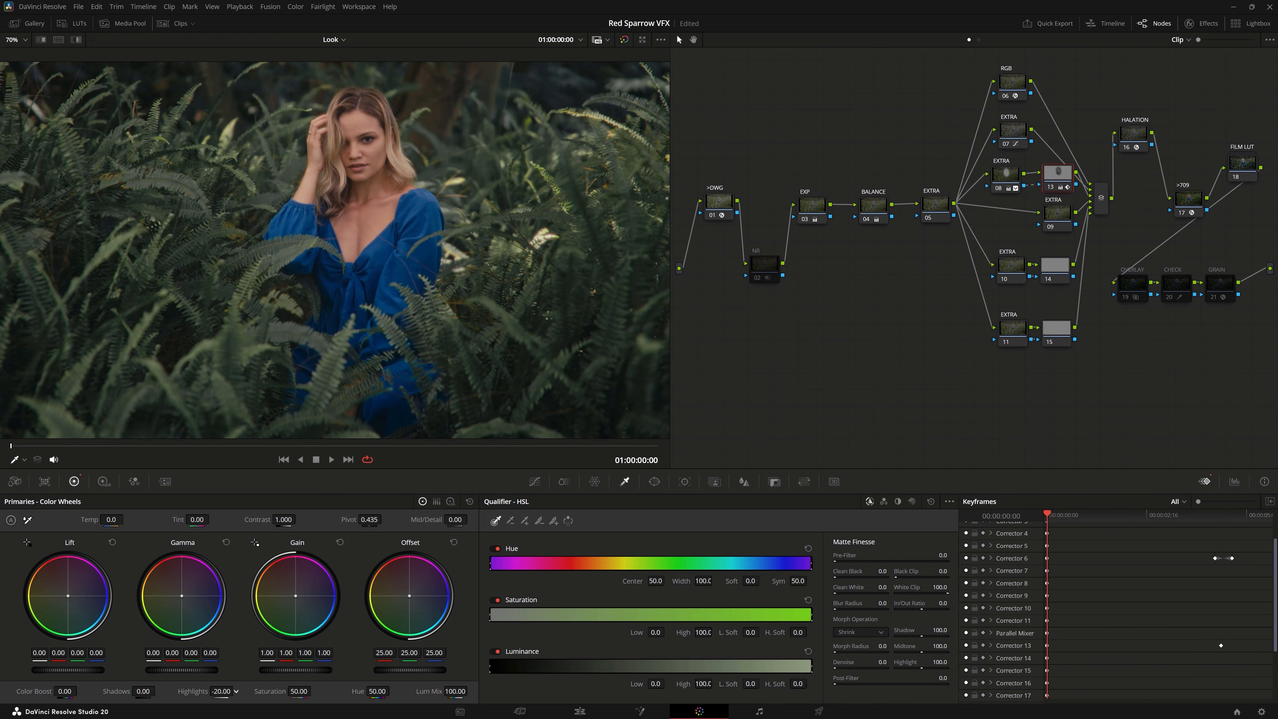
{"action": "left_click", "coordinate": [1233, 483]}
{"action": "left_click", "coordinate": [1250, 502]}
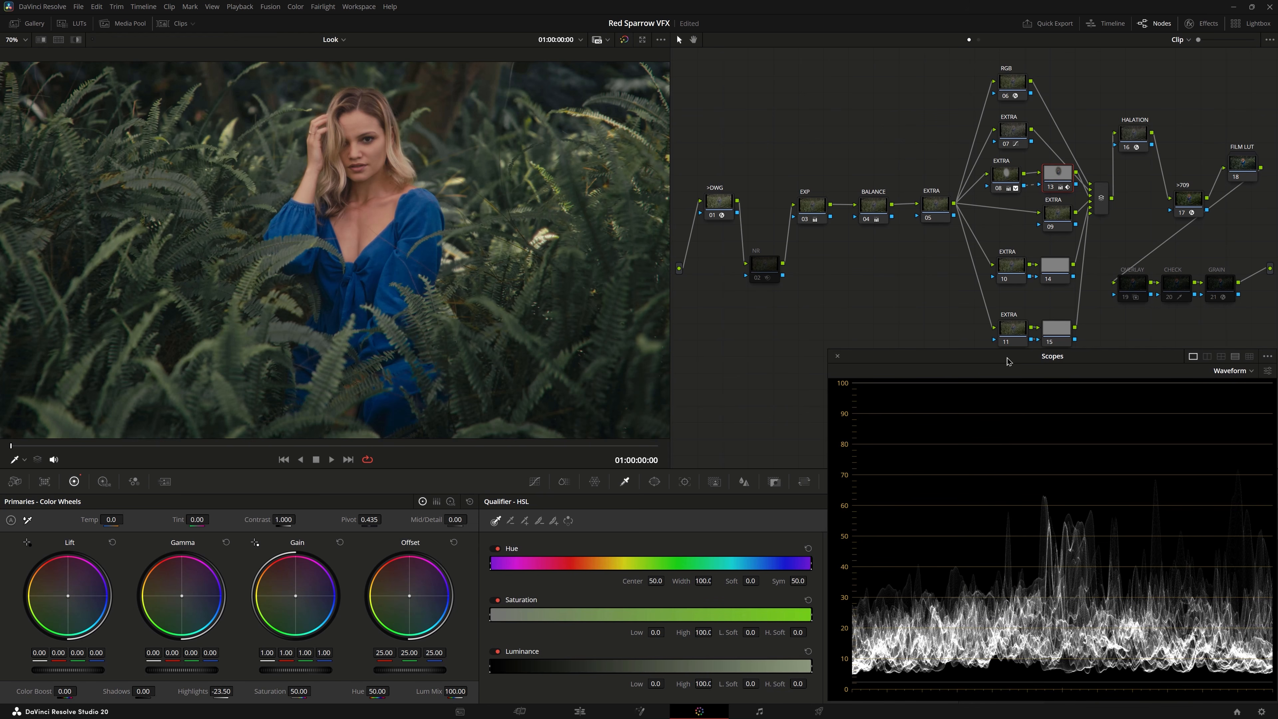
{"action": "left_click_drag", "start_coordinate": [1007, 360], "coordinate": [906, 98]}
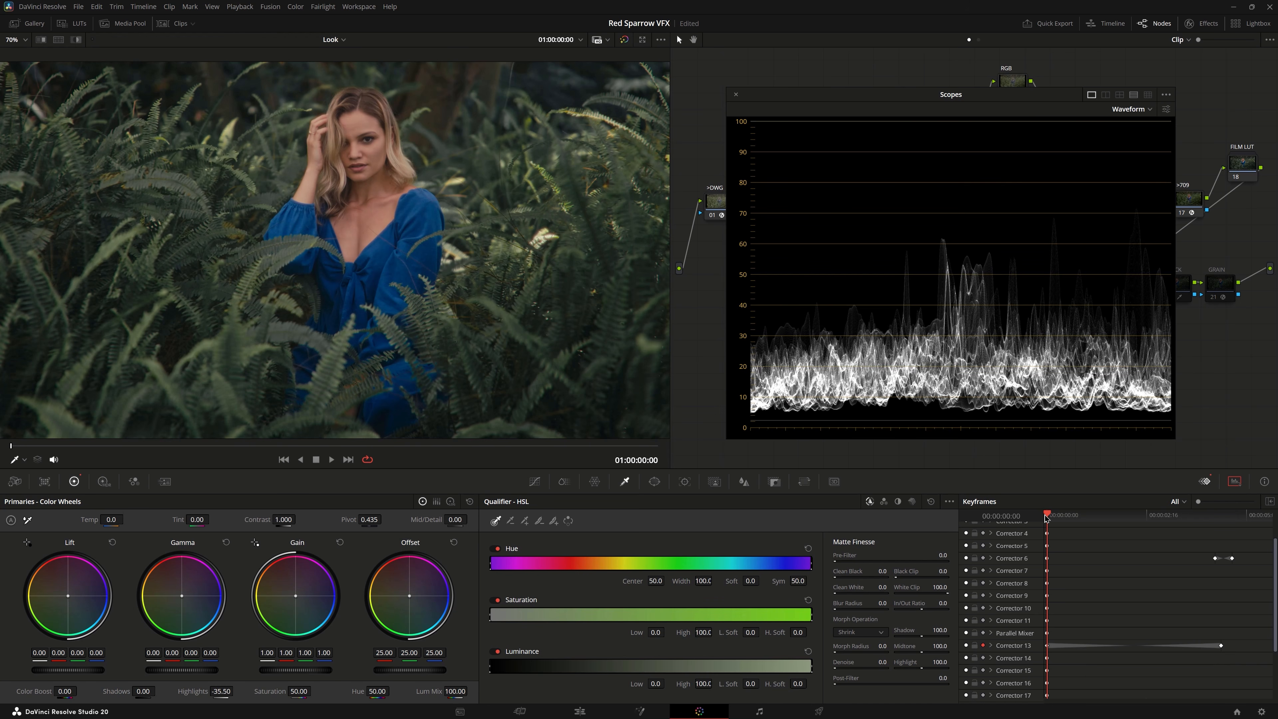
Scrub through the keyframed Highlights change to compare the fern brightness, with and without the enlarged waveform, and return to the docked scope.
{"action": "left_click_drag", "start_coordinate": [1048, 519], "coordinate": [1236, 524]}
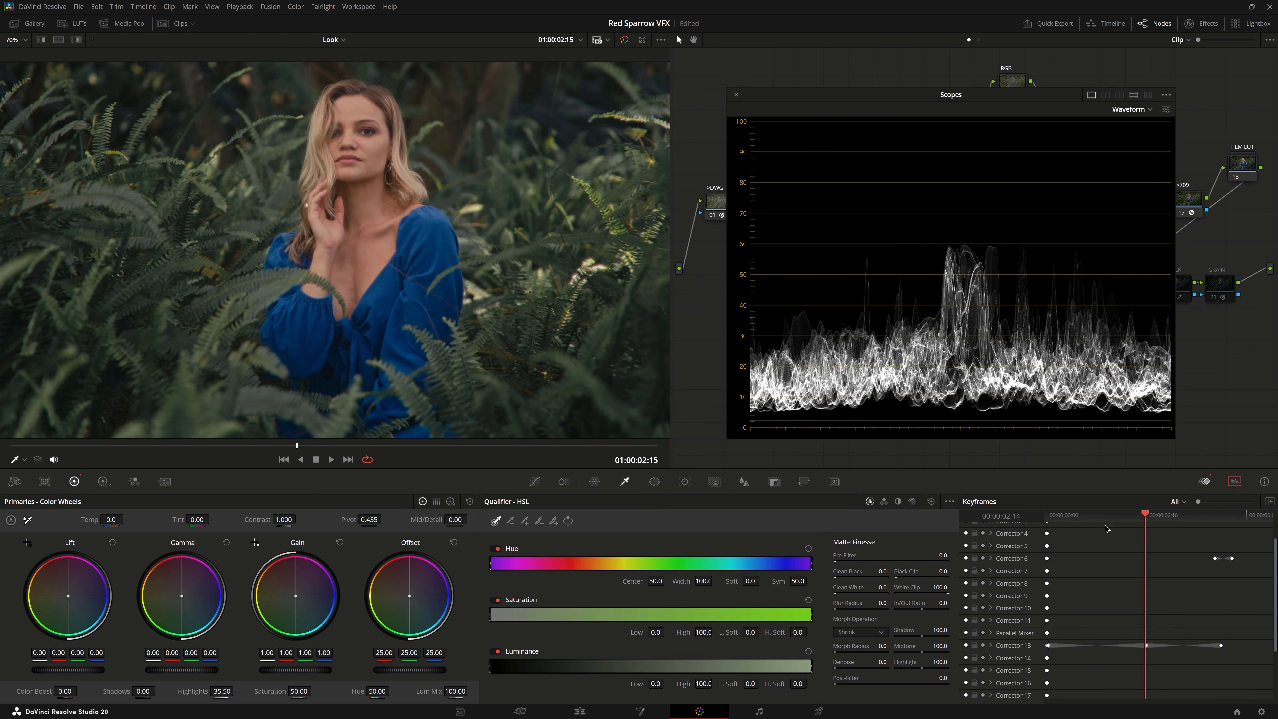
{"action": "left_click_drag", "start_coordinate": [1146, 517], "coordinate": [1224, 540]}
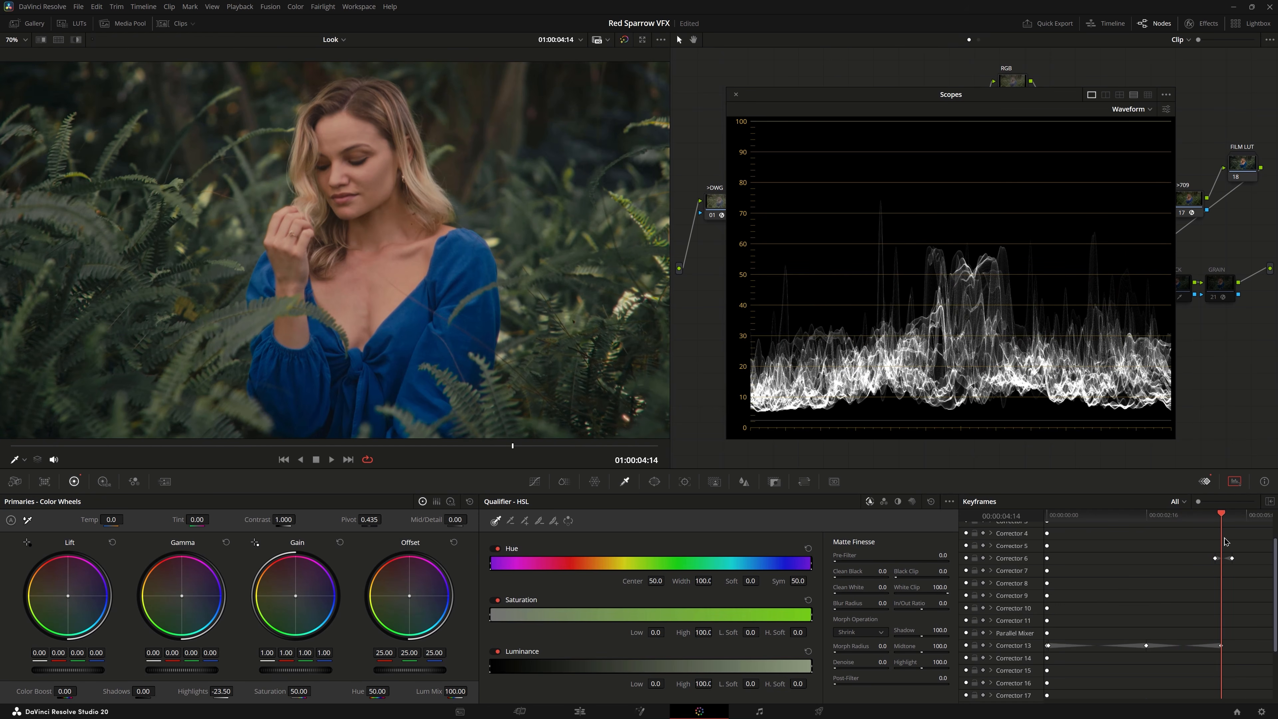
{"action": "left_click", "coordinate": [736, 94]}
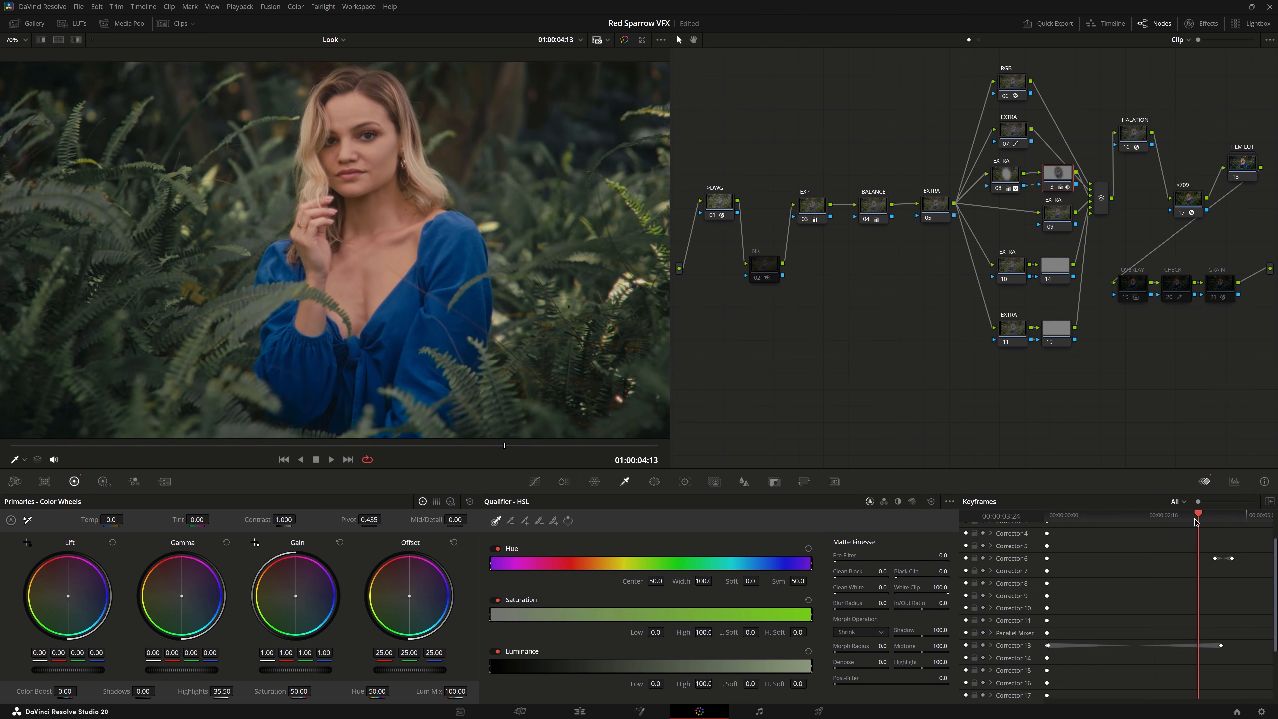
{"action": "left_click_drag", "start_coordinate": [1198, 521], "coordinate": [1019, 554]}
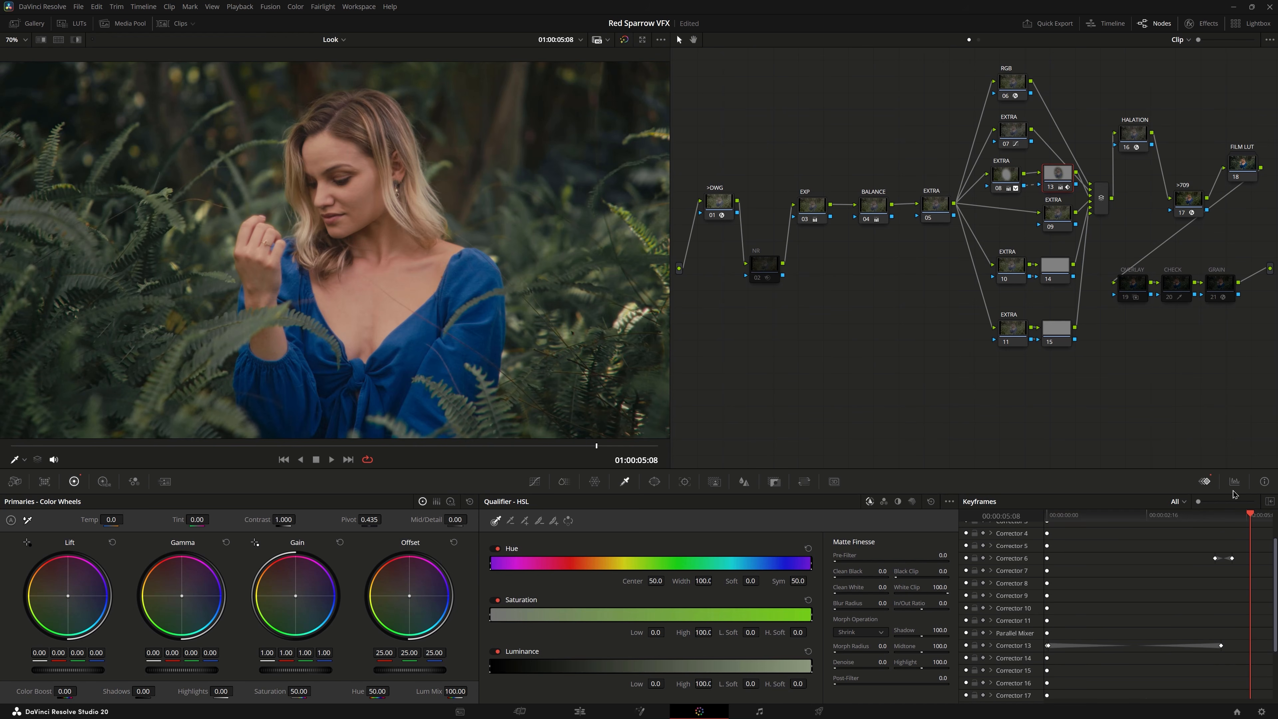
{"action": "left_click", "coordinate": [1234, 482]}
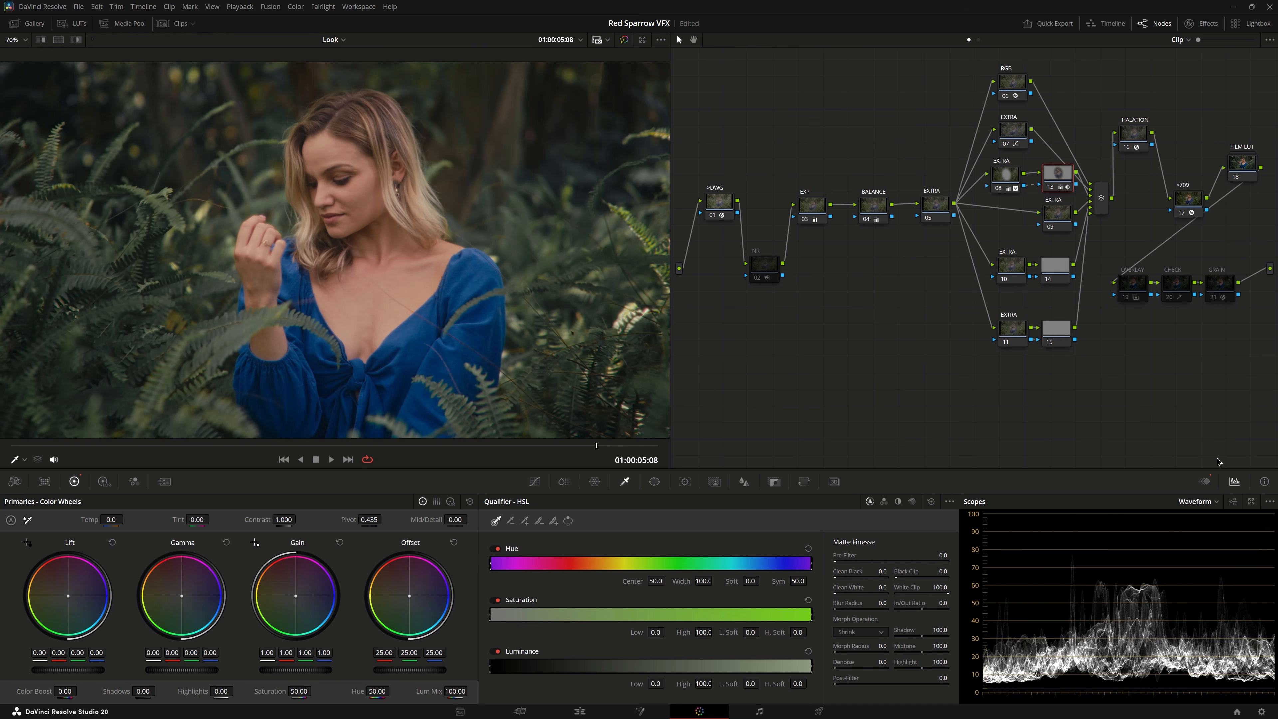
Enable the GRAIN node, place it below FILM LUT and review the grain in full-screen playback.
{"action": "left_click", "coordinate": [1228, 286]}
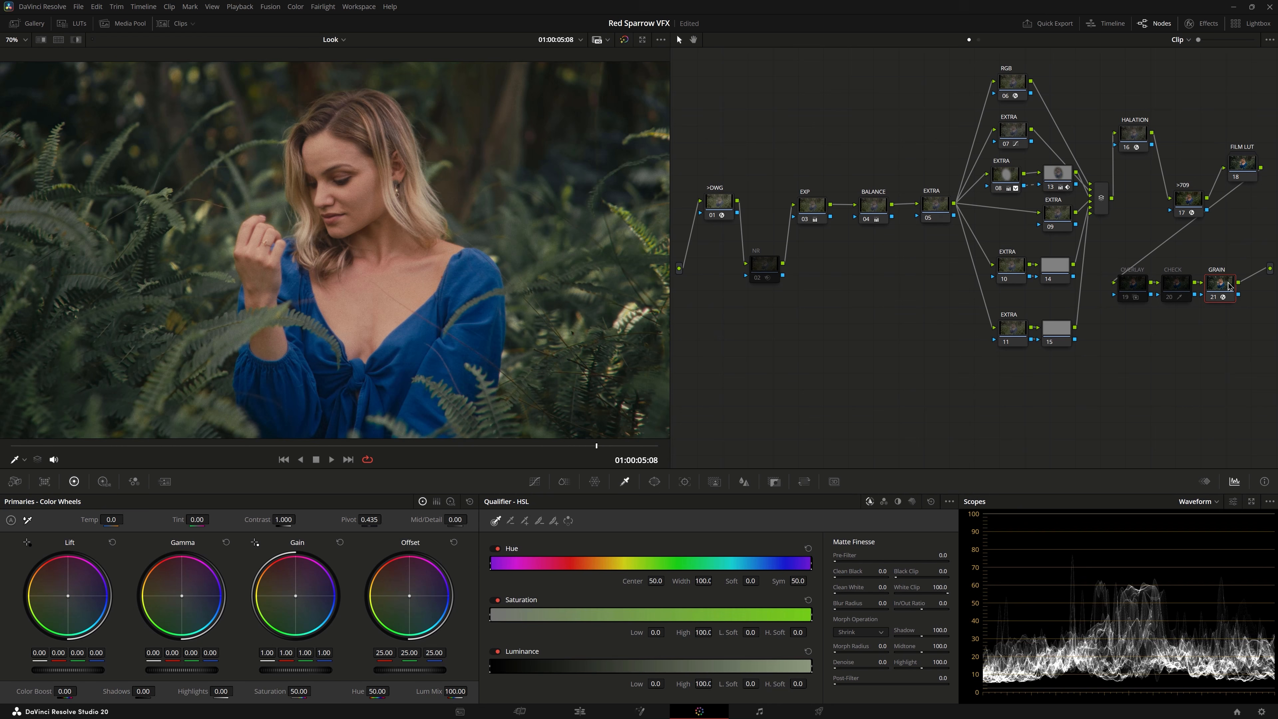
{"action": "left_click_drag", "start_coordinate": [1218, 290], "coordinate": [1231, 247]}
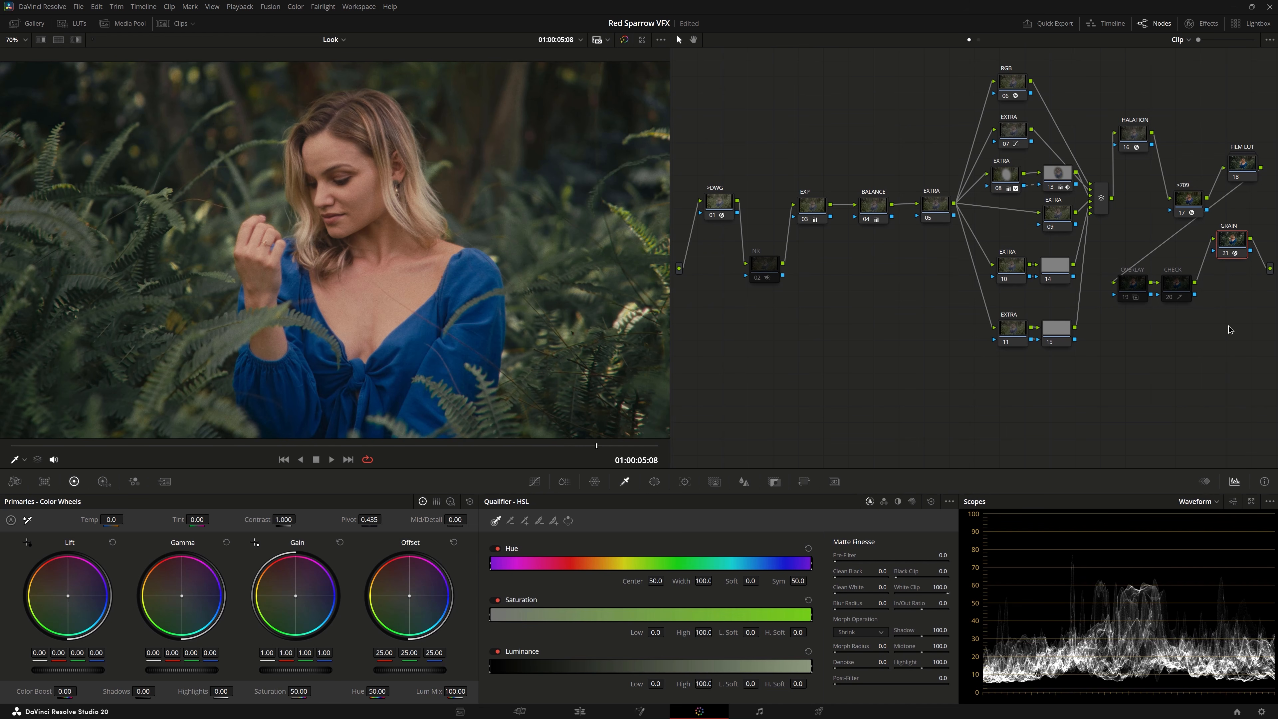
{"action": "key", "text": "ctrl+f"}
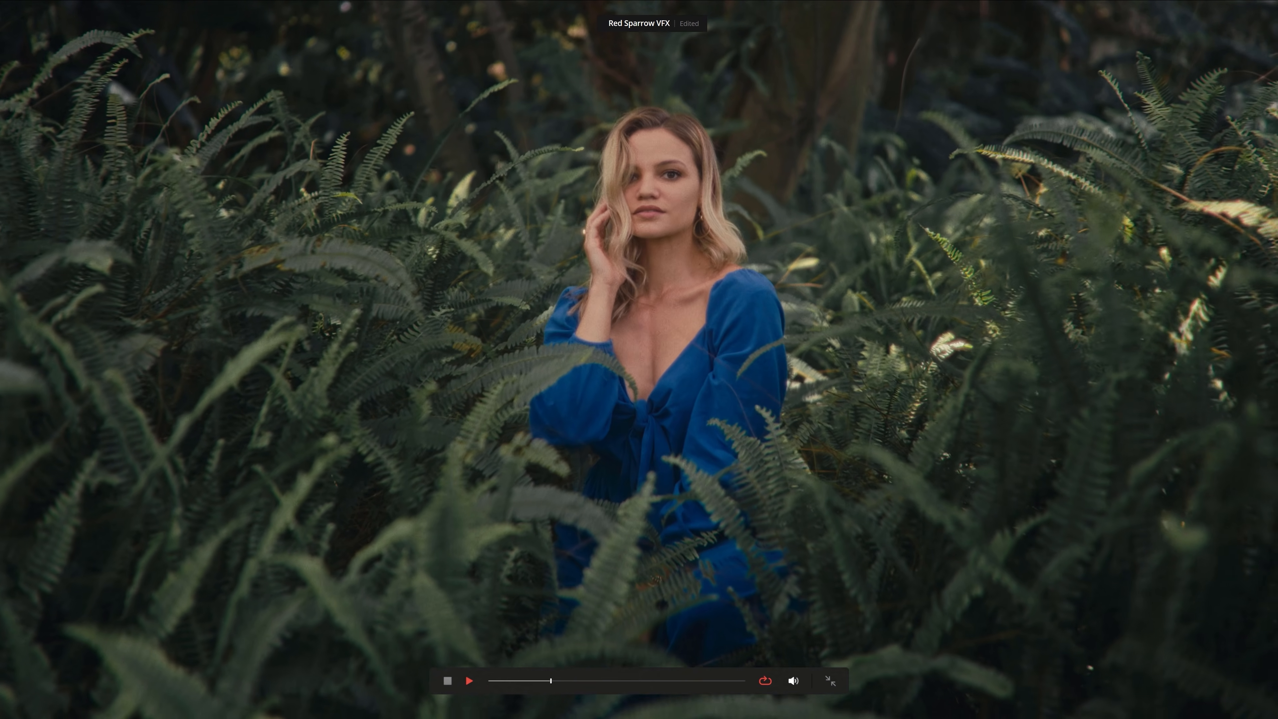
{"action": "key", "text": "Escape"}
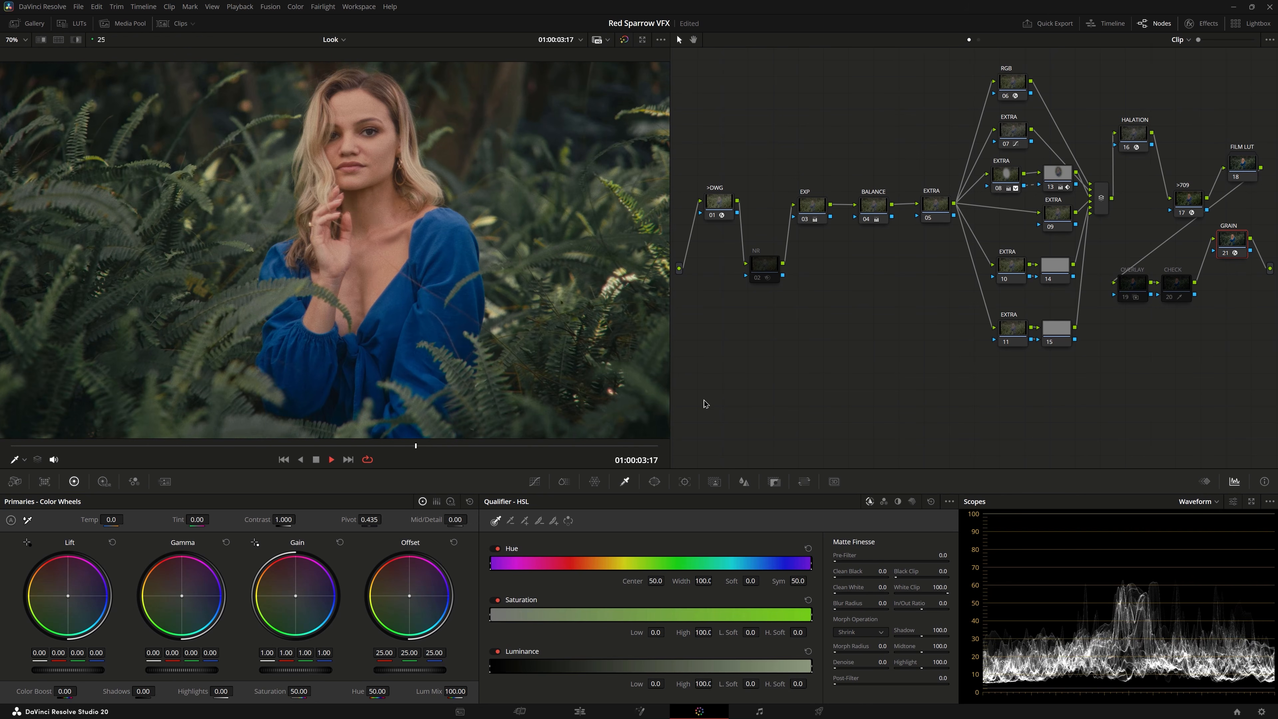
{"action": "key", "text": "space"}
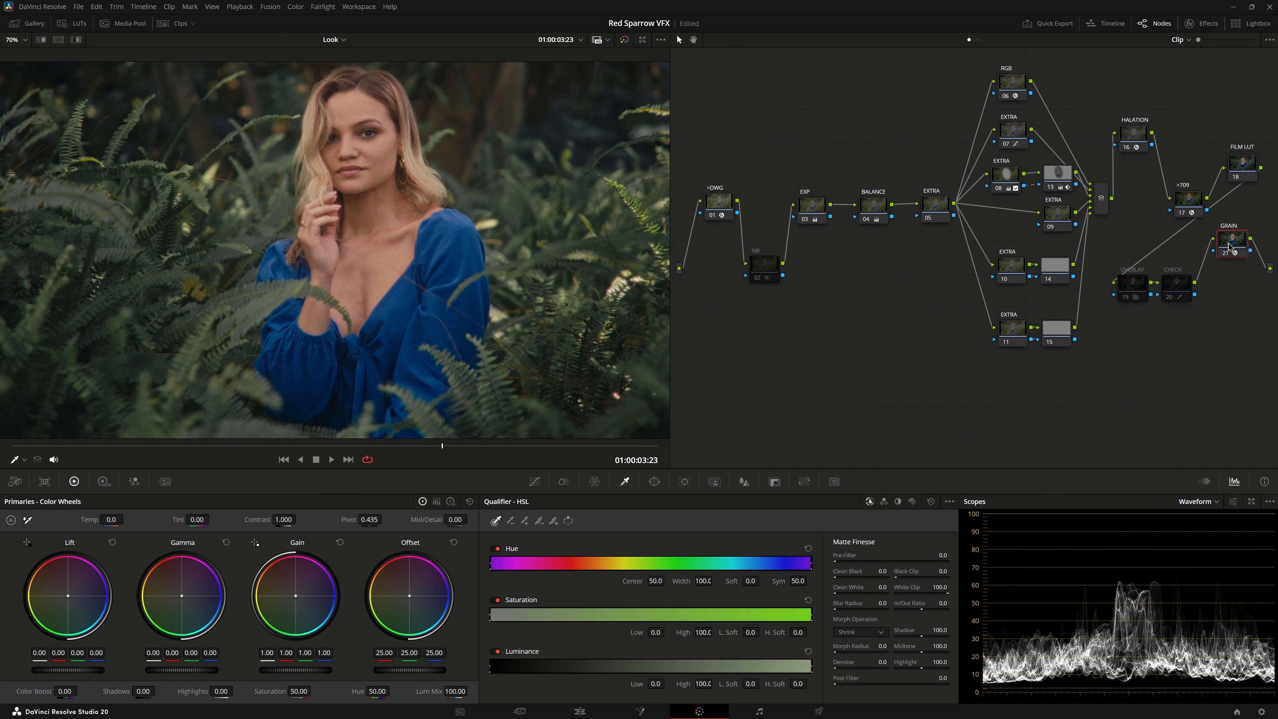
Examine the GRAIN node's Film Grain settings and play the finished grade once more.
{"action": "left_click", "coordinate": [1205, 24]}
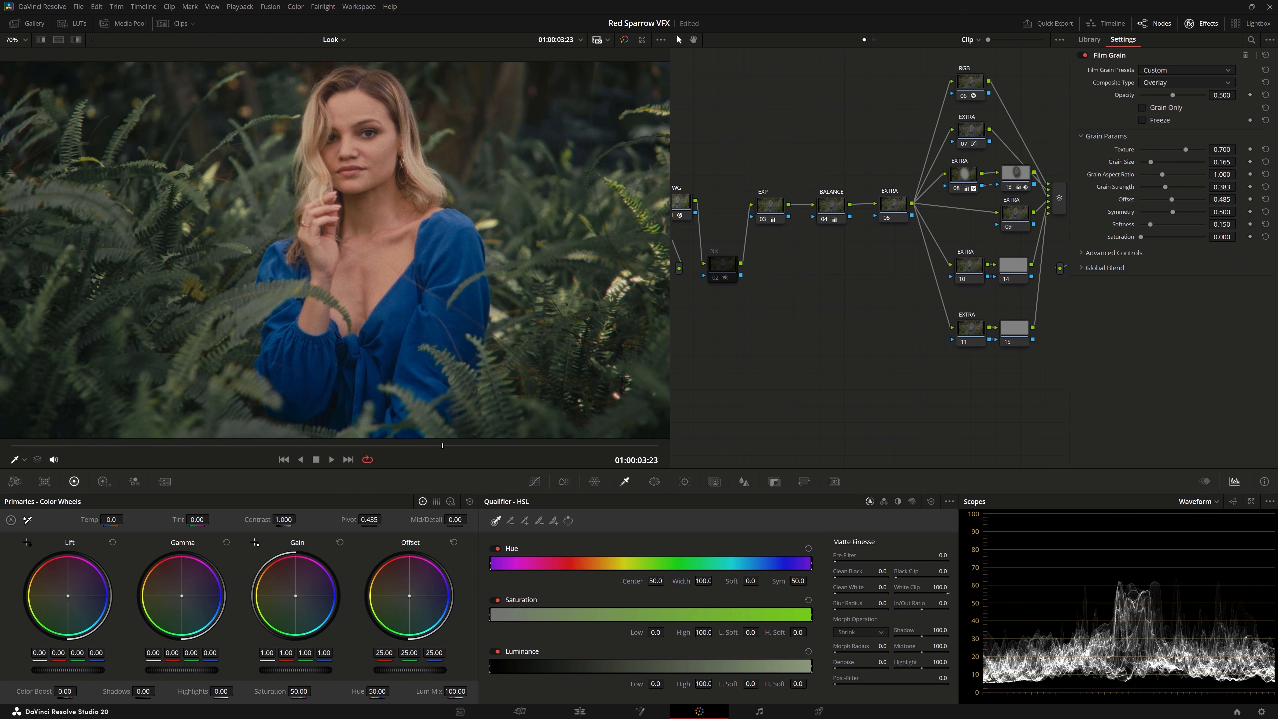
{"action": "left_click", "coordinate": [1203, 23]}
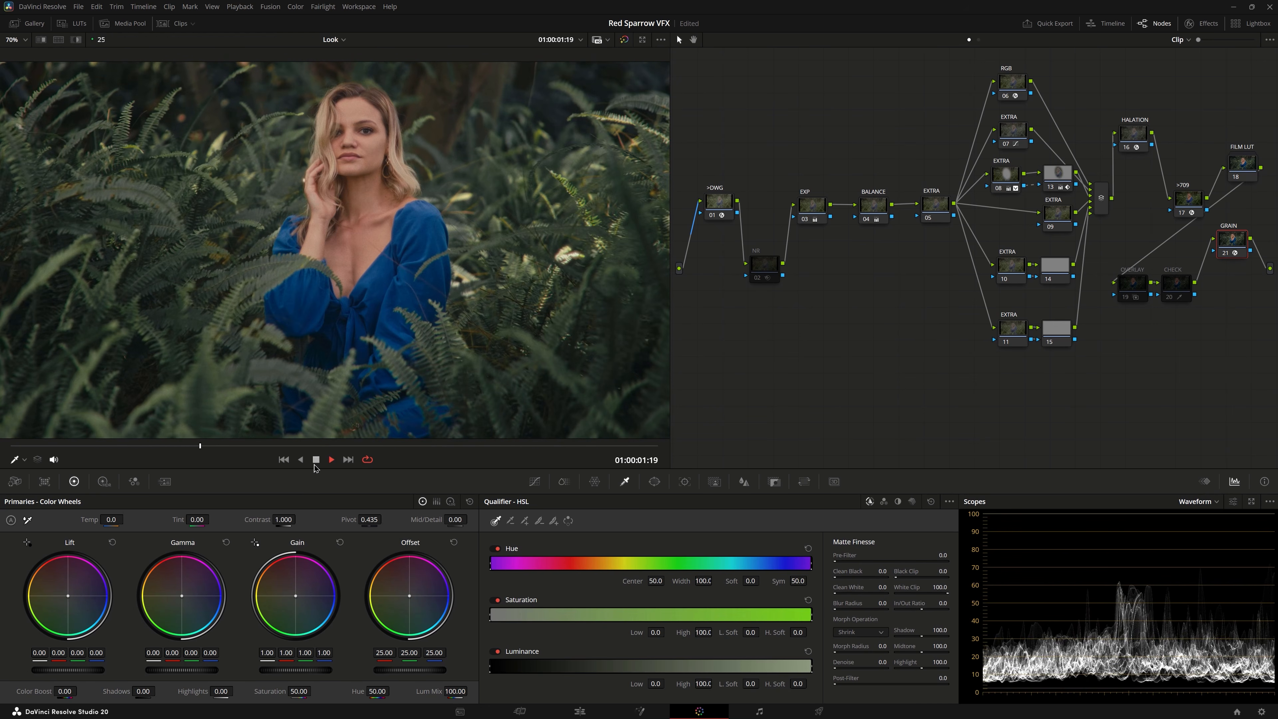
{"action": "left_click", "coordinate": [316, 462]}
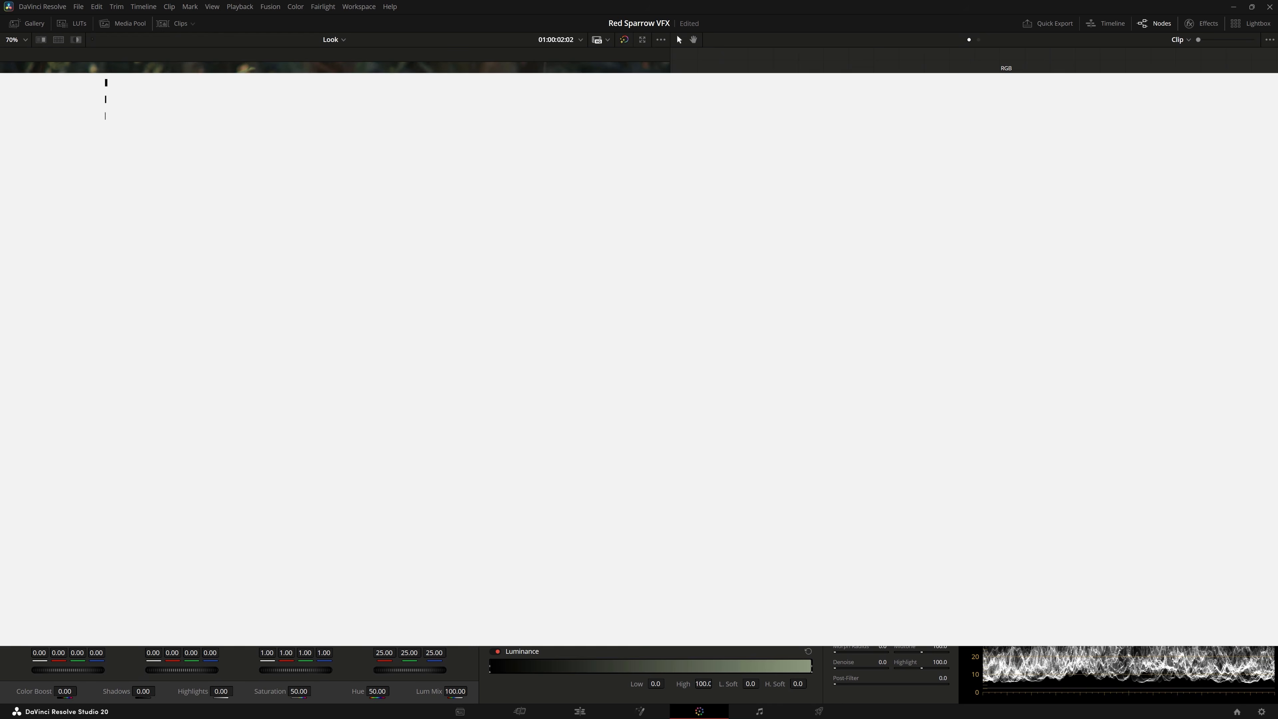